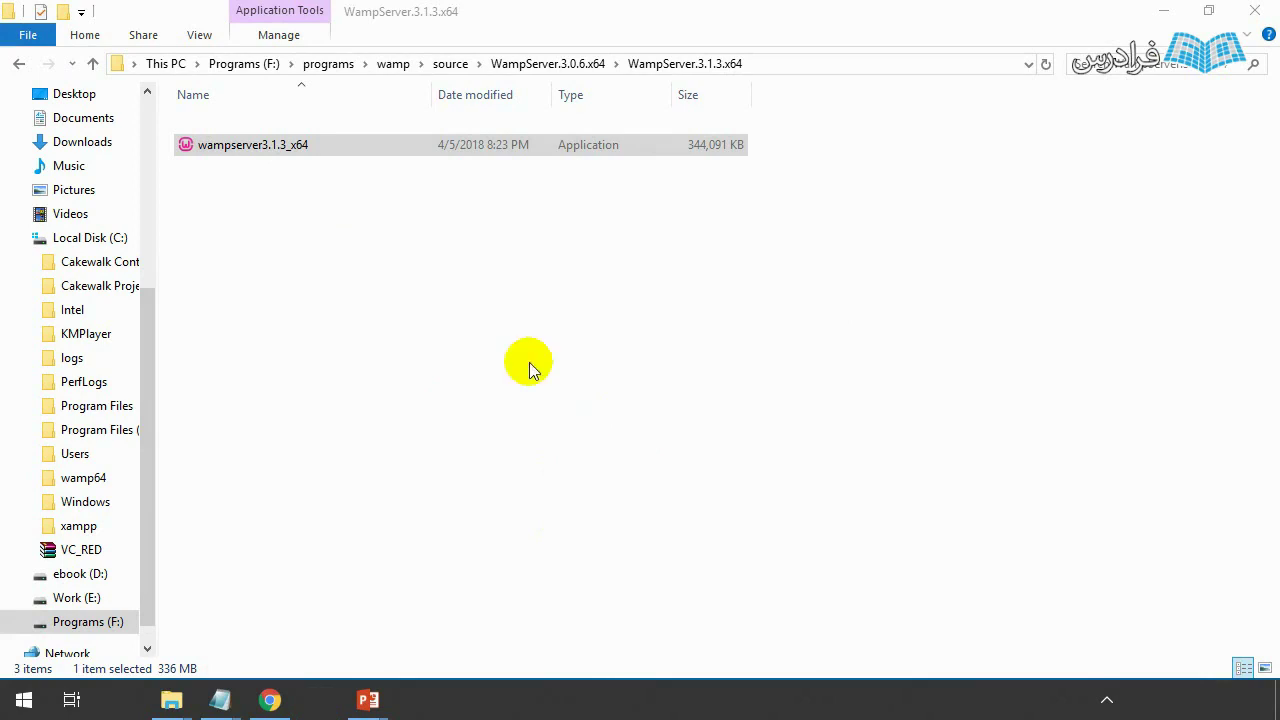
# - Choose the setup language, accept the licence, reach the destination-folder page, then cancel and confirm exiting WampServer Setup
pyautogui.click(651, 394)
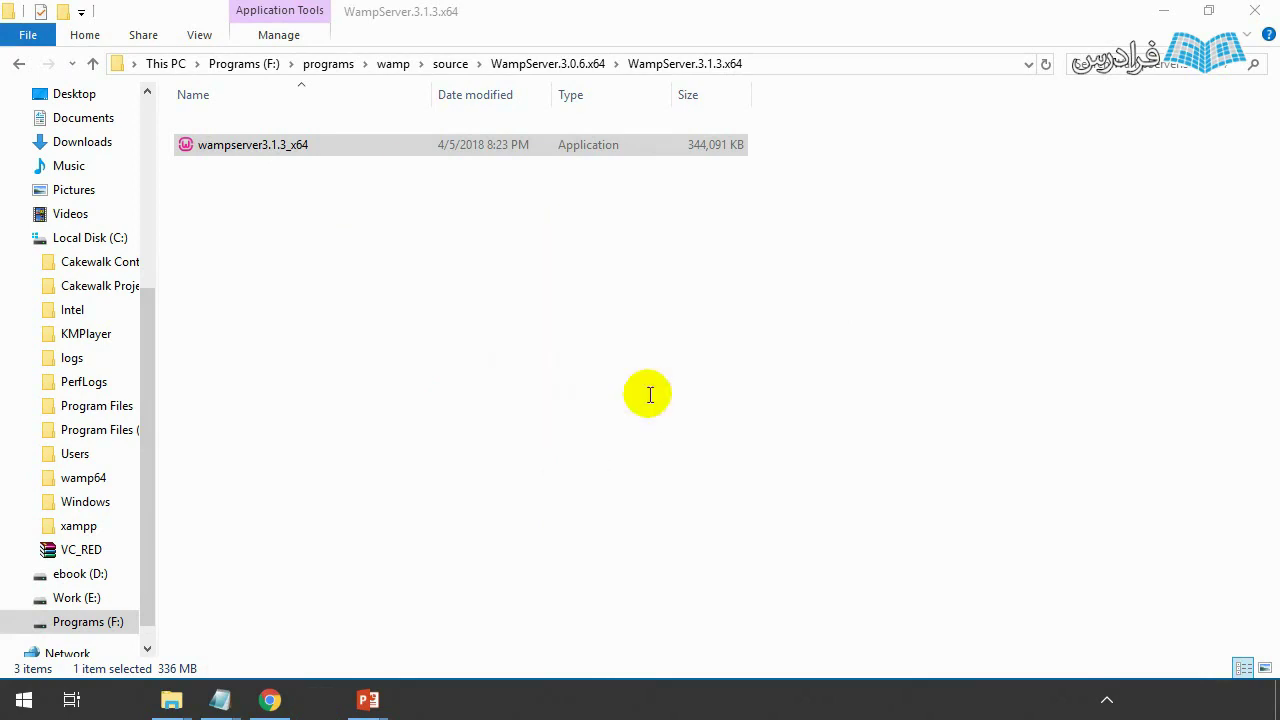
pyautogui.click(507, 452)
pyautogui.click(750, 511)
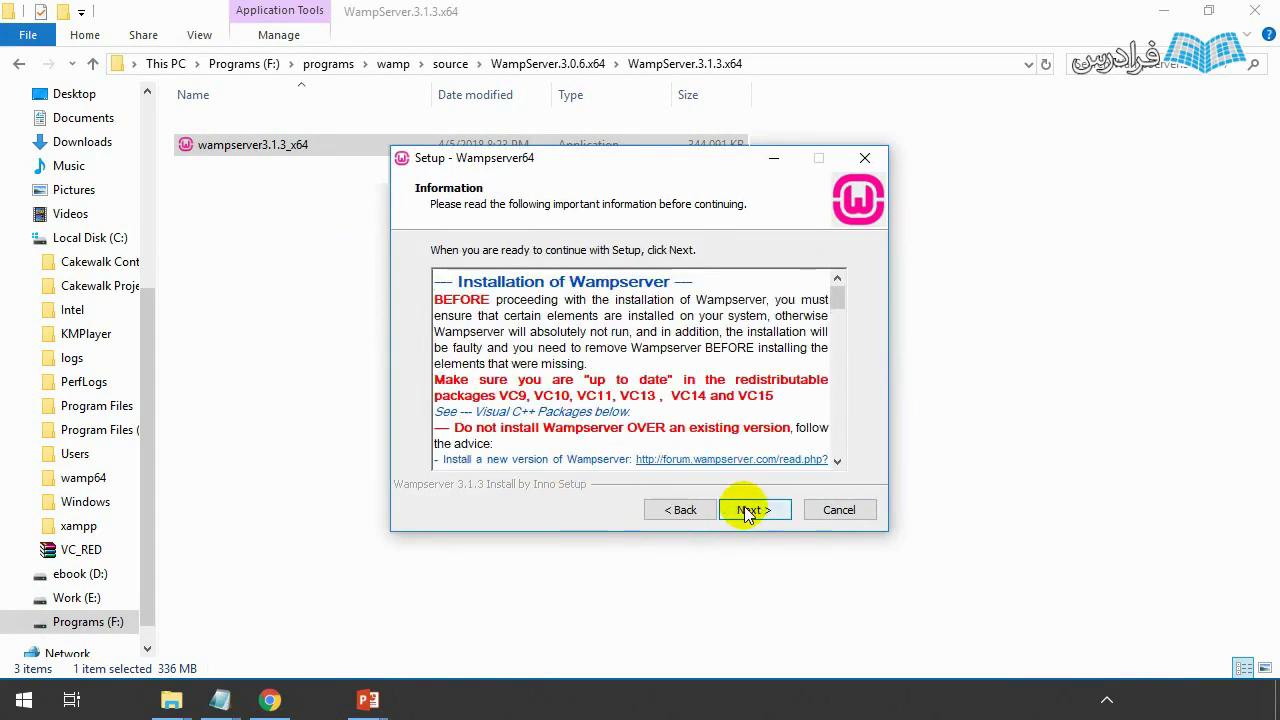
pyautogui.click(748, 511)
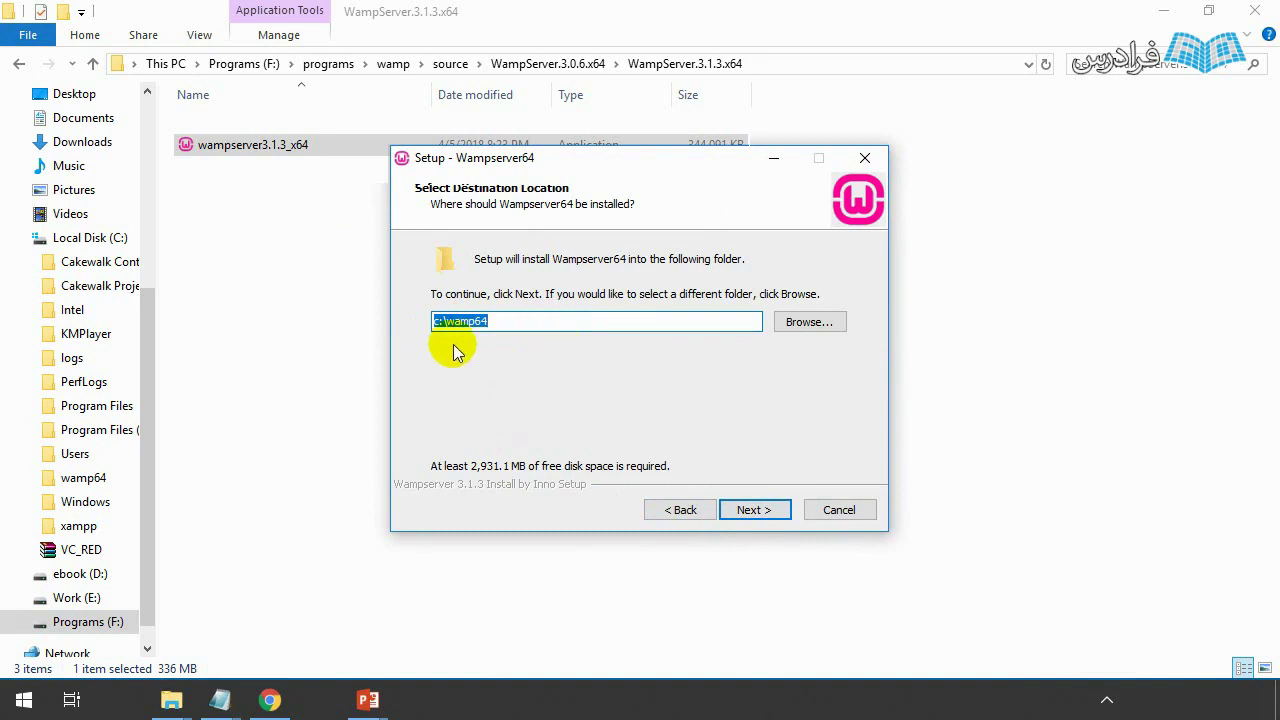
pyautogui.click(842, 512)
pyautogui.click(705, 448)
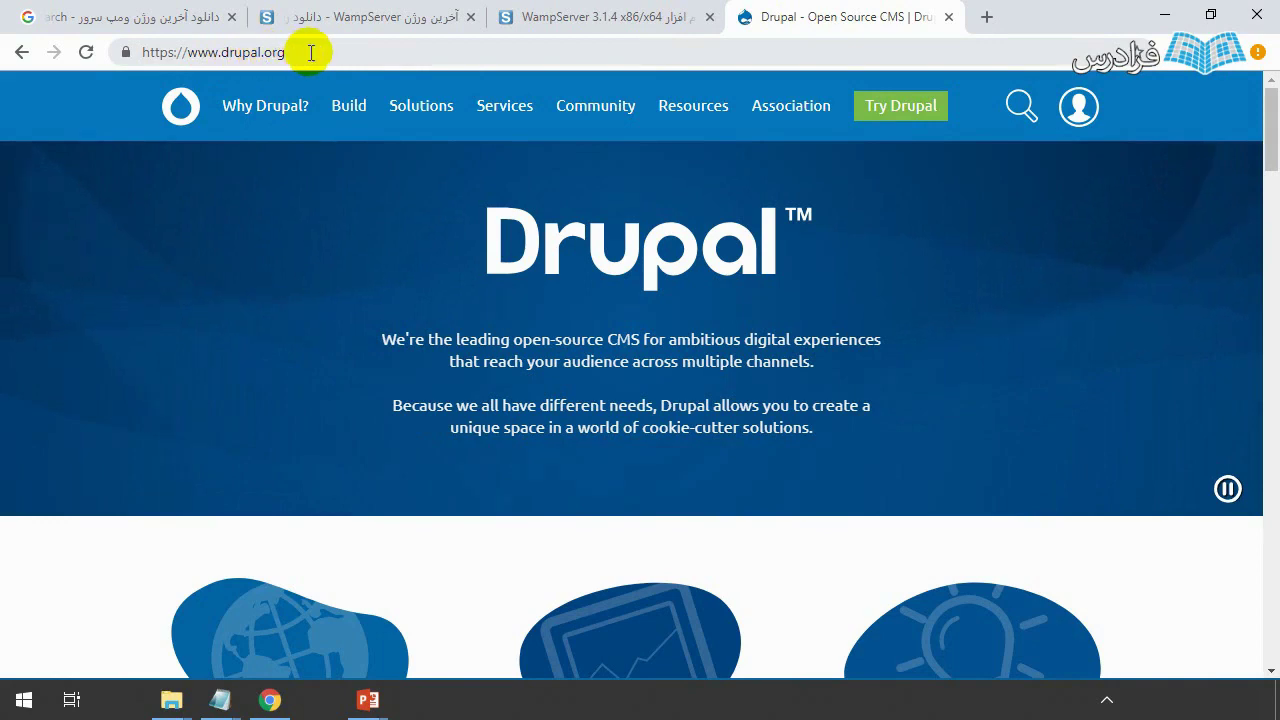
# - Download the Drupal zip from drupal.org's Download Drupal page
pyautogui.click(162, 50)
pyautogui.click(374, 46)
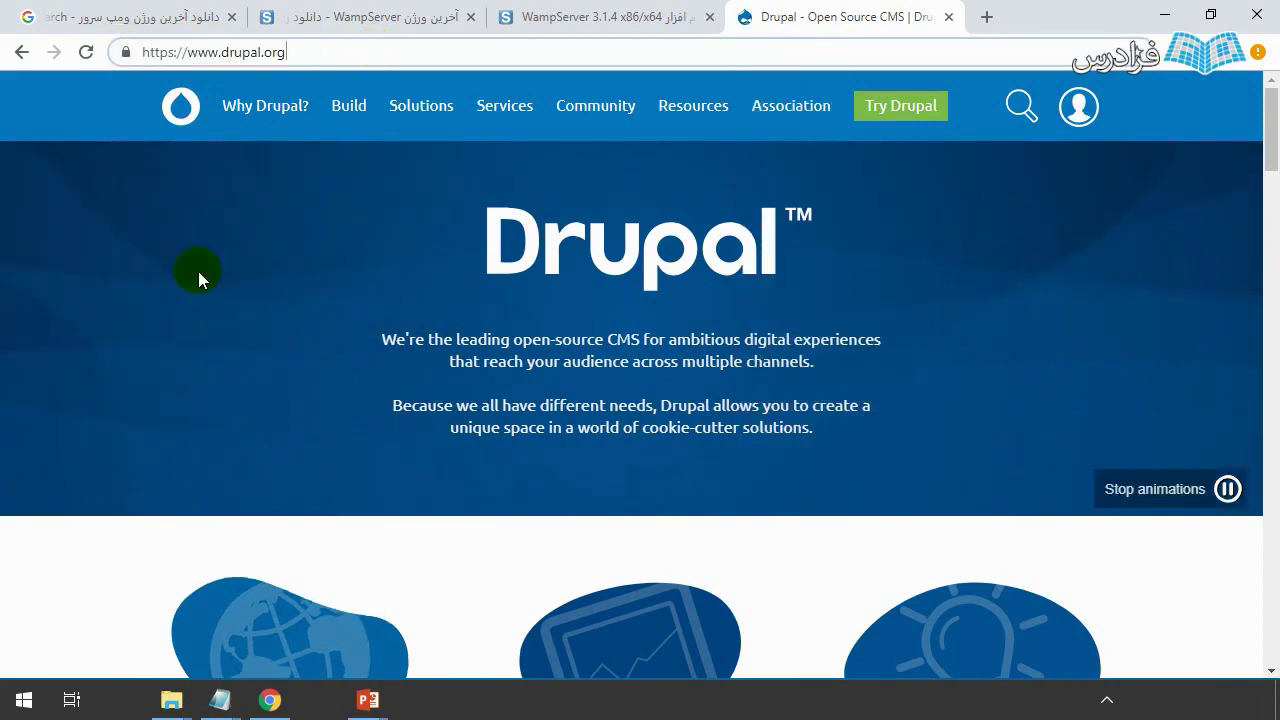
pyautogui.moveTo(340, 118)
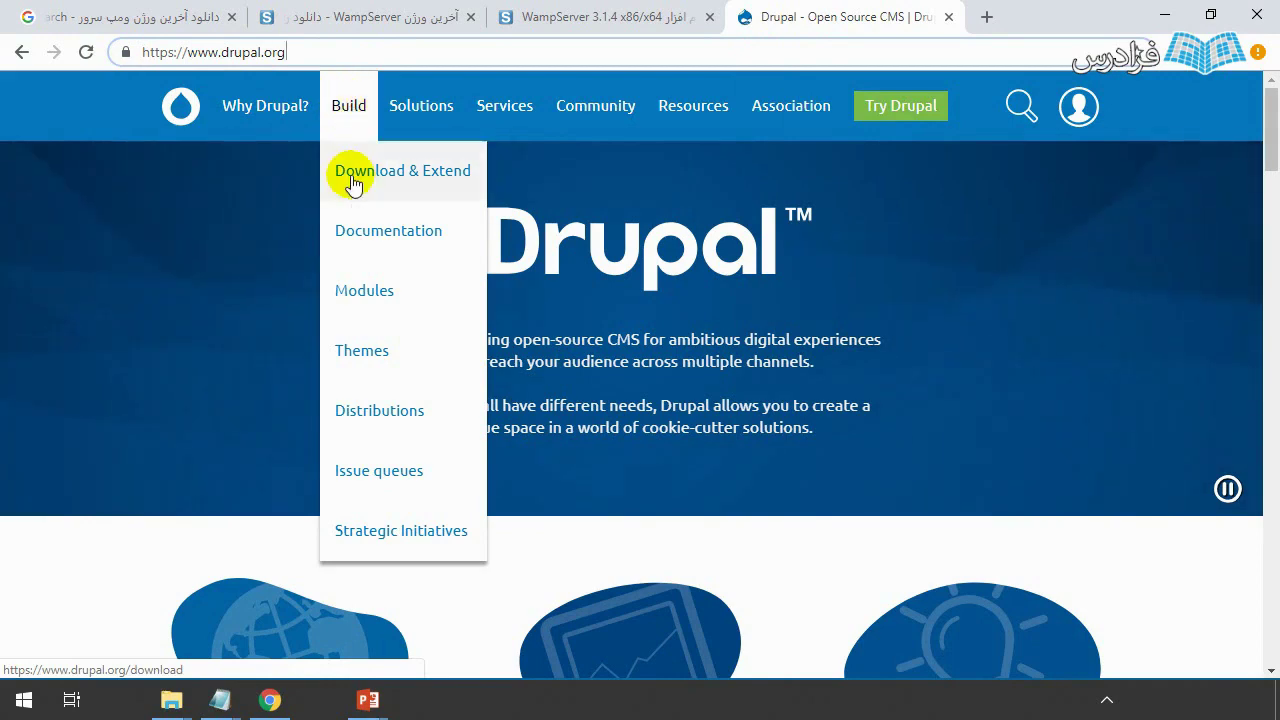
pyautogui.click(406, 182)
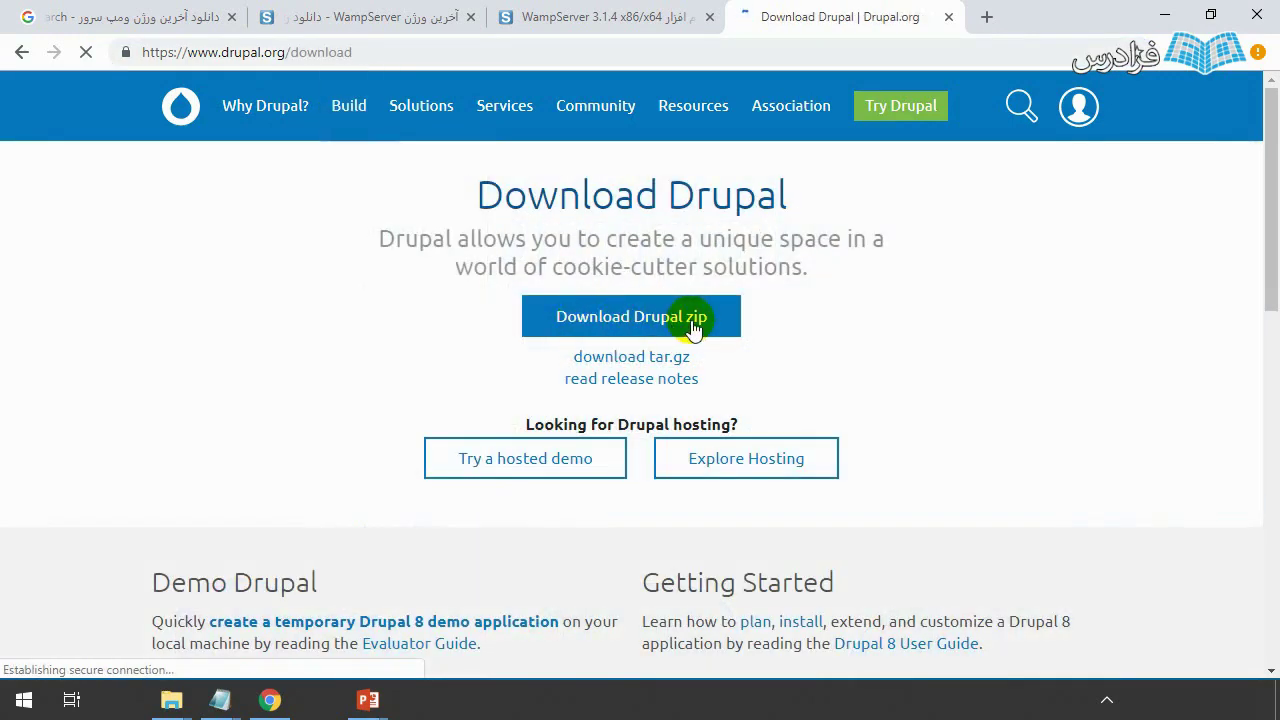
pyautogui.click(693, 322)
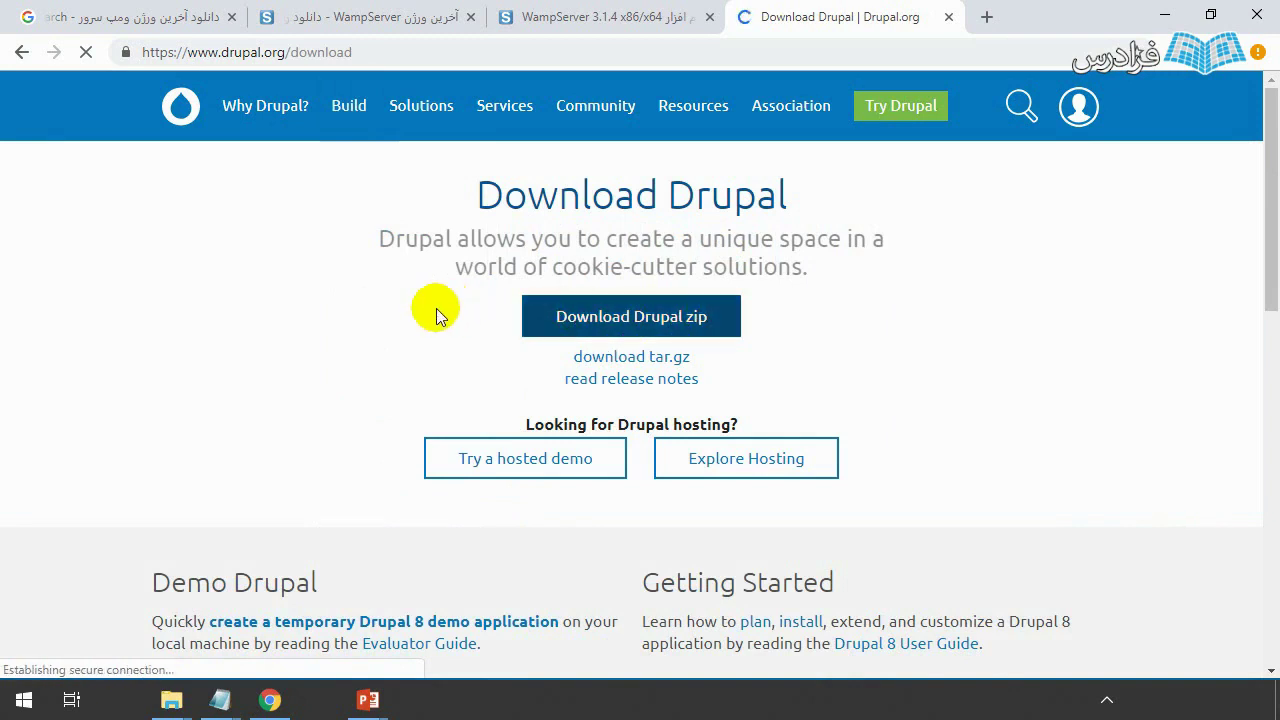
# - Bring up the File Explorer window for the drupal folder
pyautogui.press('super')
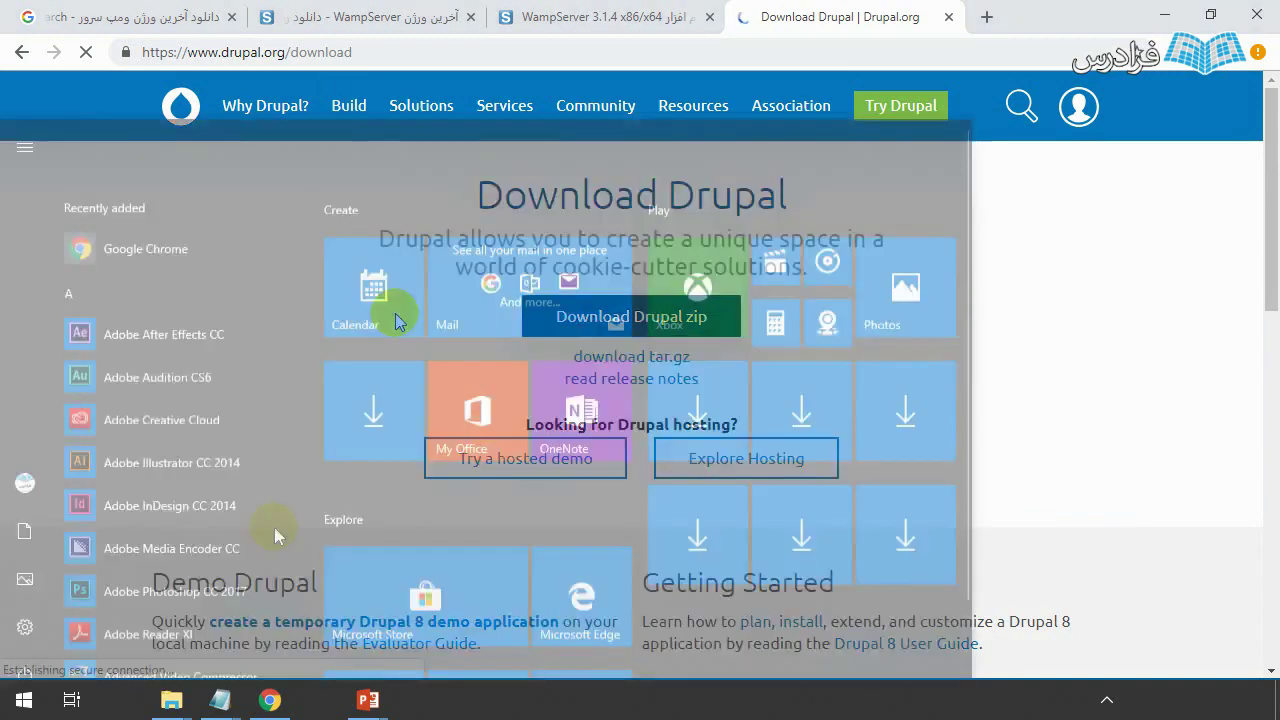
pyautogui.moveTo(171, 700)
pyautogui.click(261, 619)
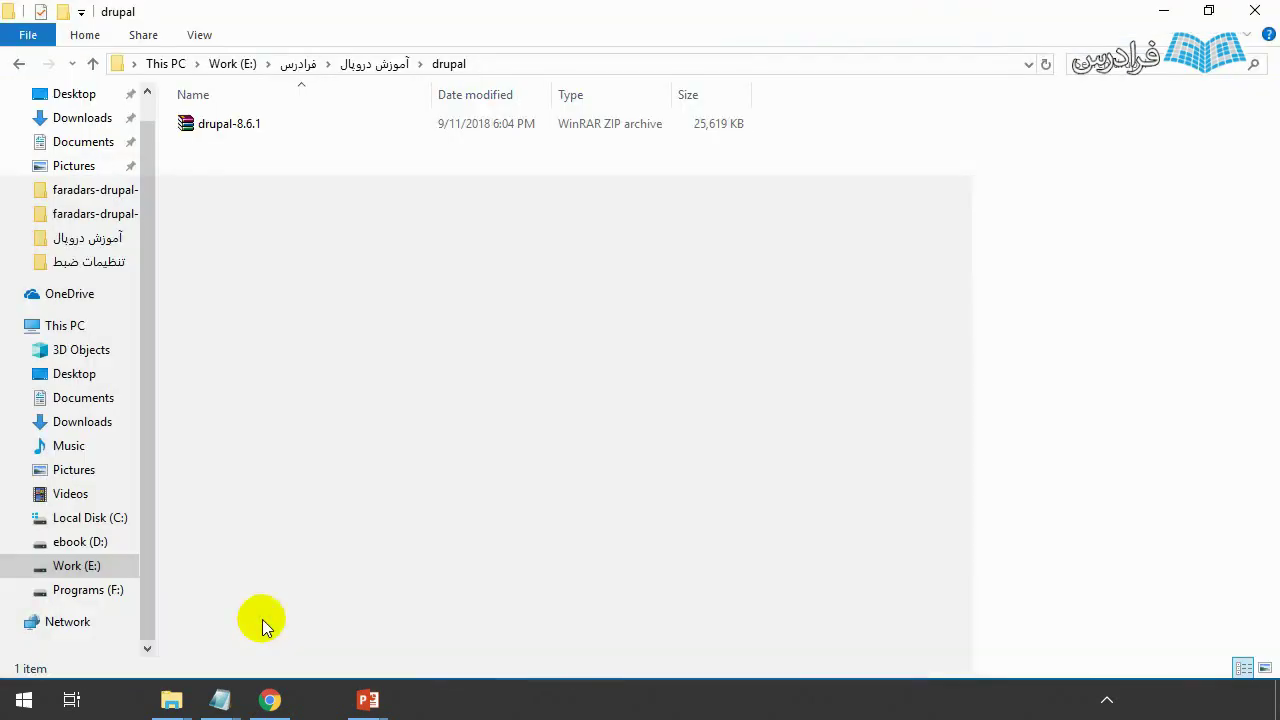
# - Extract the drupal-8.6.1 zip into a drupal-8.6.1 folder
pyautogui.click(233, 125)
pyautogui.rightClick(233, 122)
pyautogui.click(285, 204)
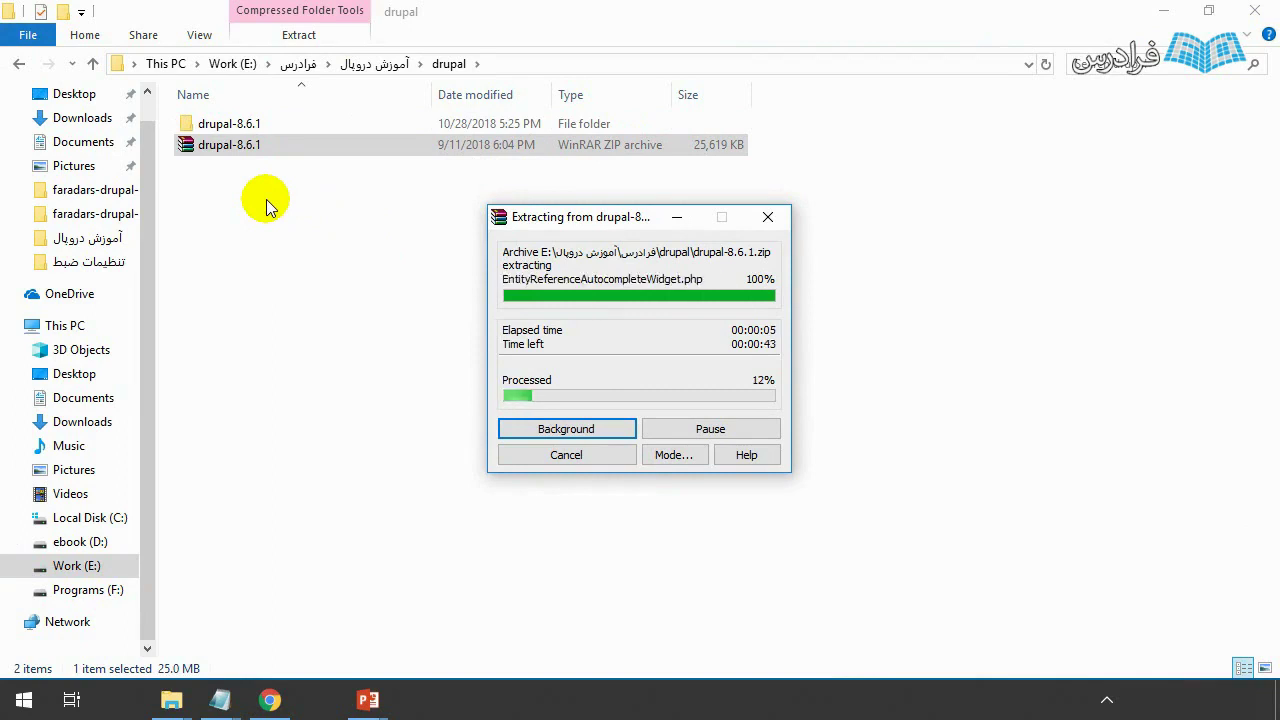
# - Rename the extracted drupal-8.6.1 folder to mydrupal
pyautogui.click(289, 128)
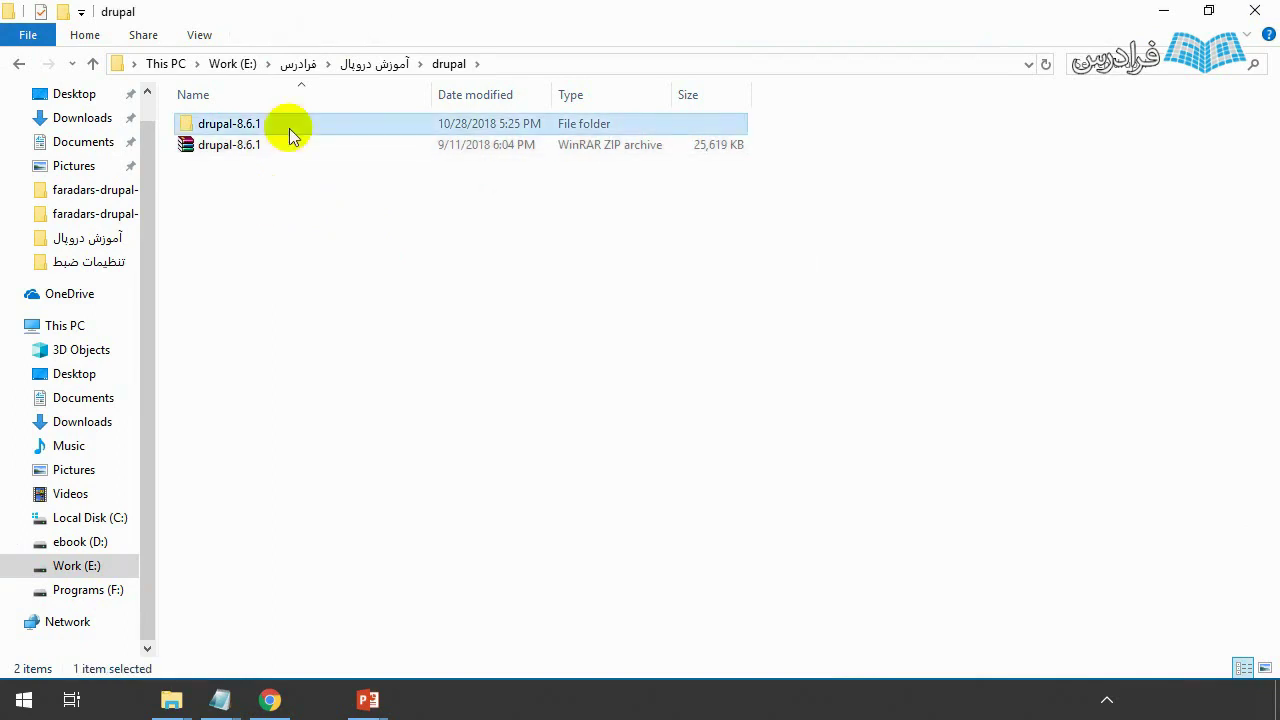
pyautogui.rightClick(289, 128)
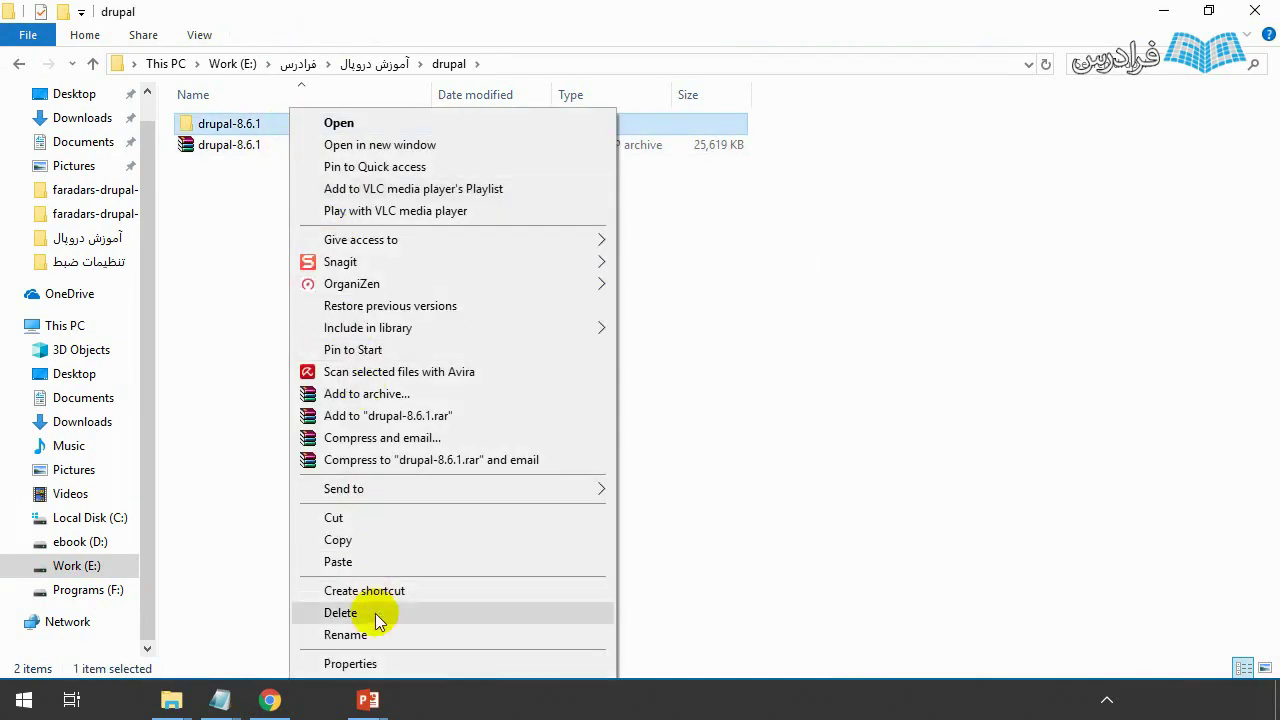
pyautogui.click(372, 633)
pyautogui.write('mydrupal')
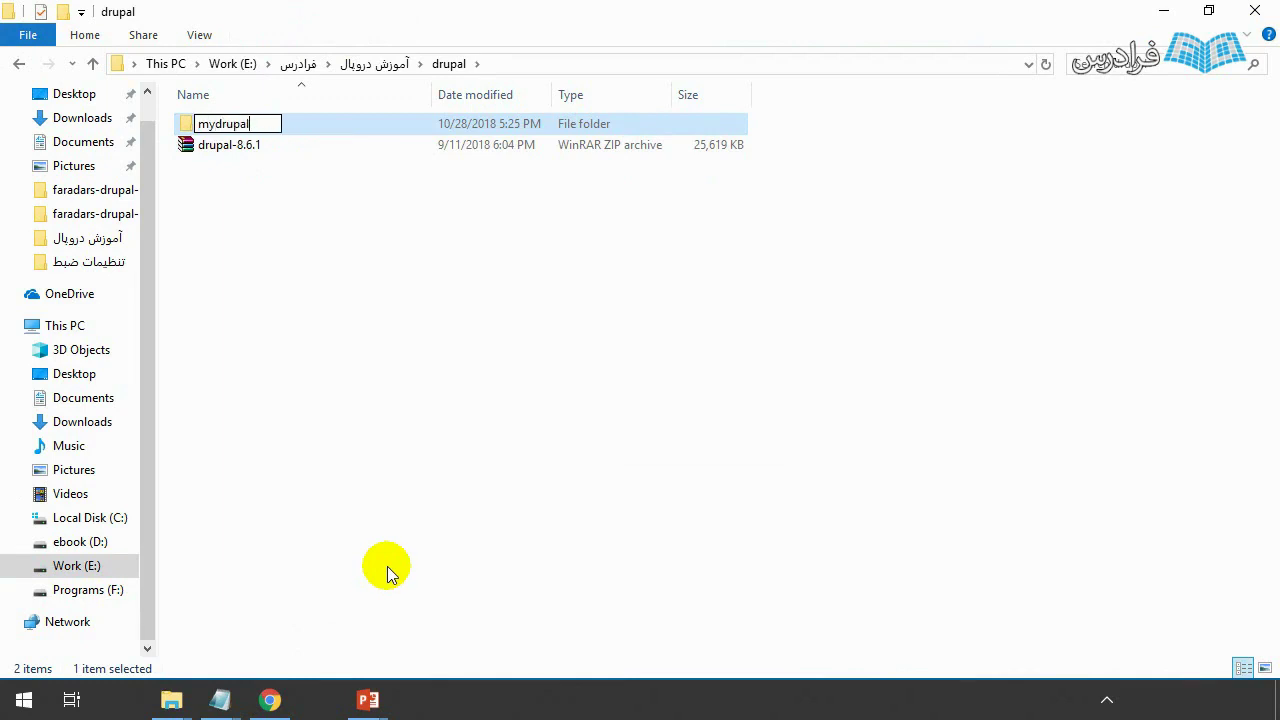
pyautogui.click(1107, 699)
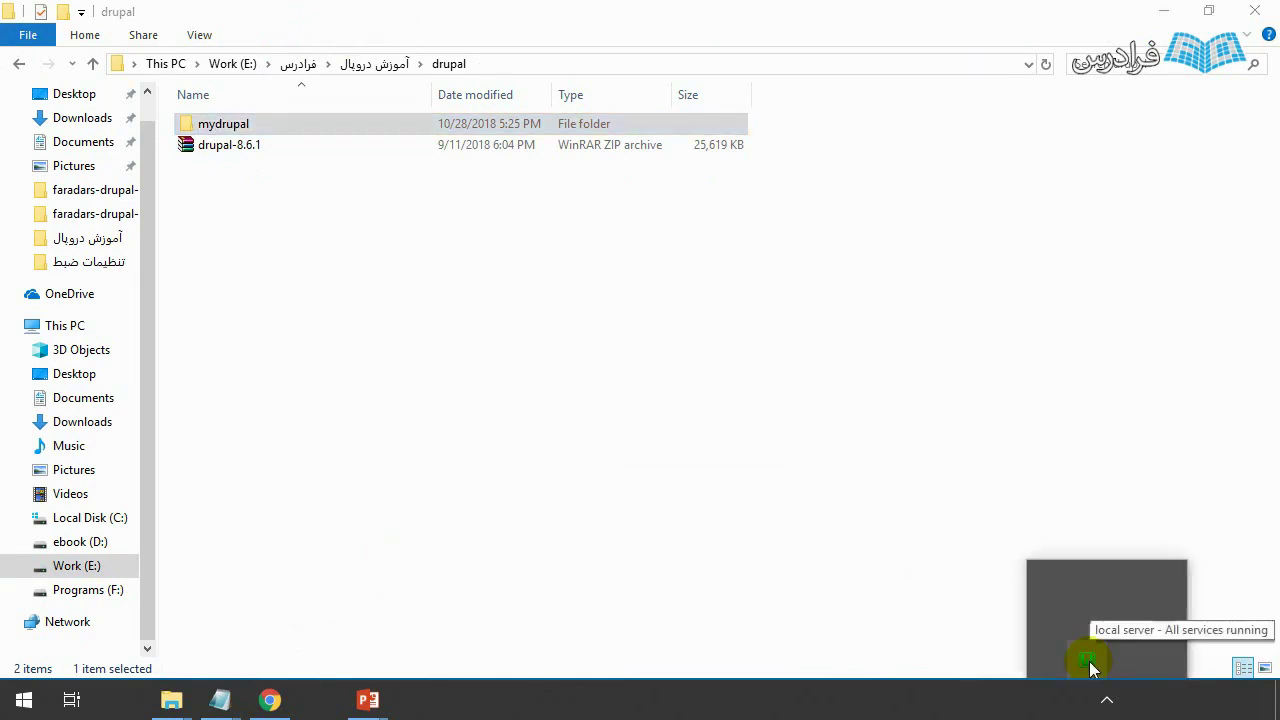
# - Open the WampServer www folder from the tray menu and maximise its window
pyautogui.click(1088, 662)
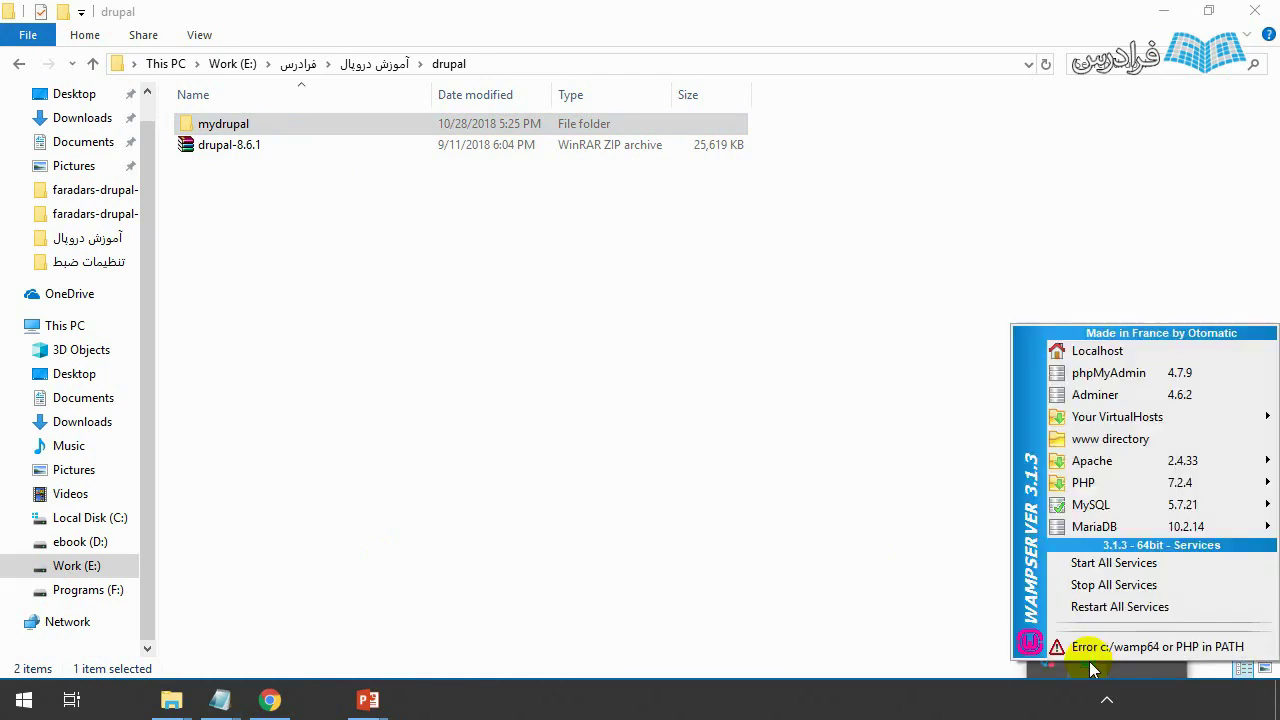
pyautogui.click(1100, 440)
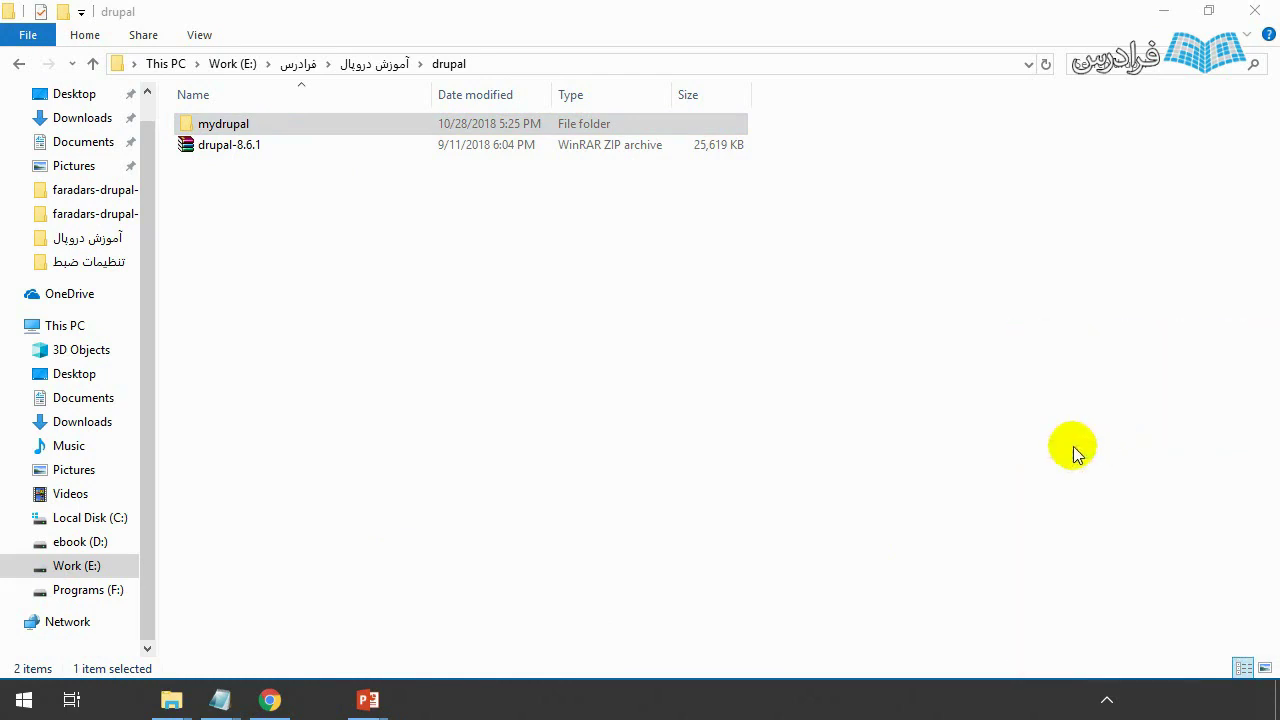
pyautogui.doubleClick(1070, 80)
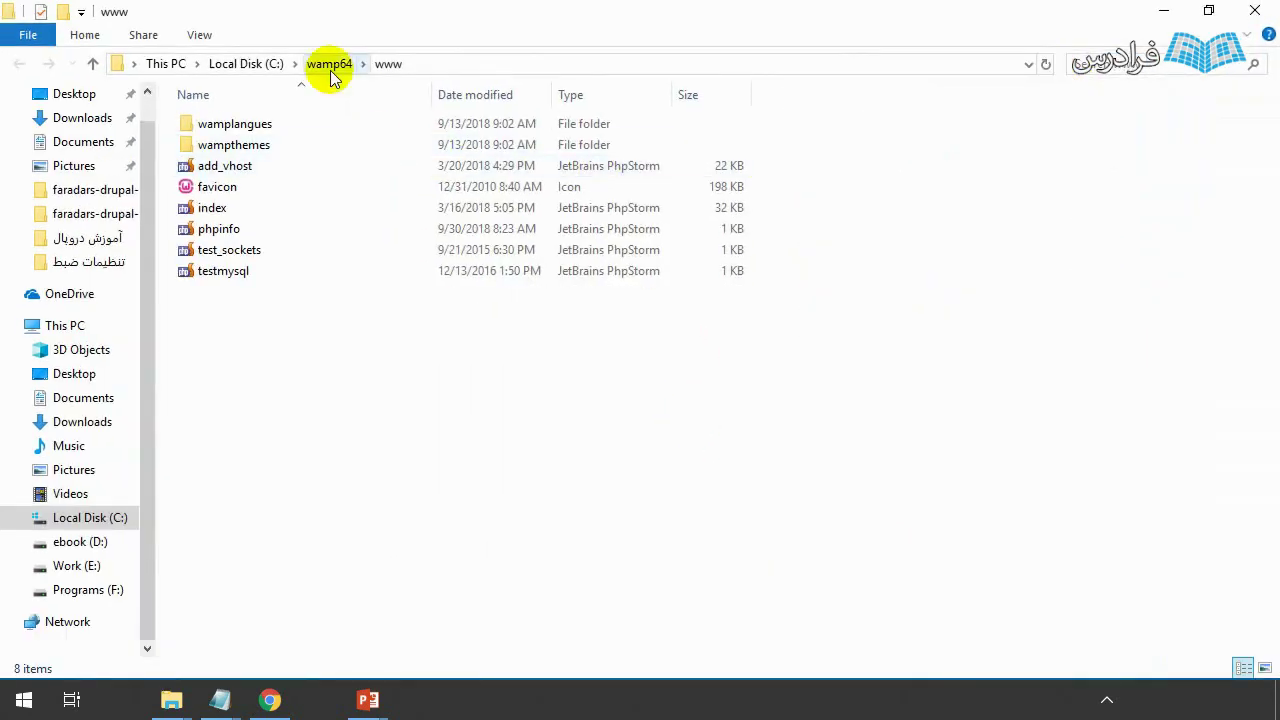
pyautogui.click(252, 64)
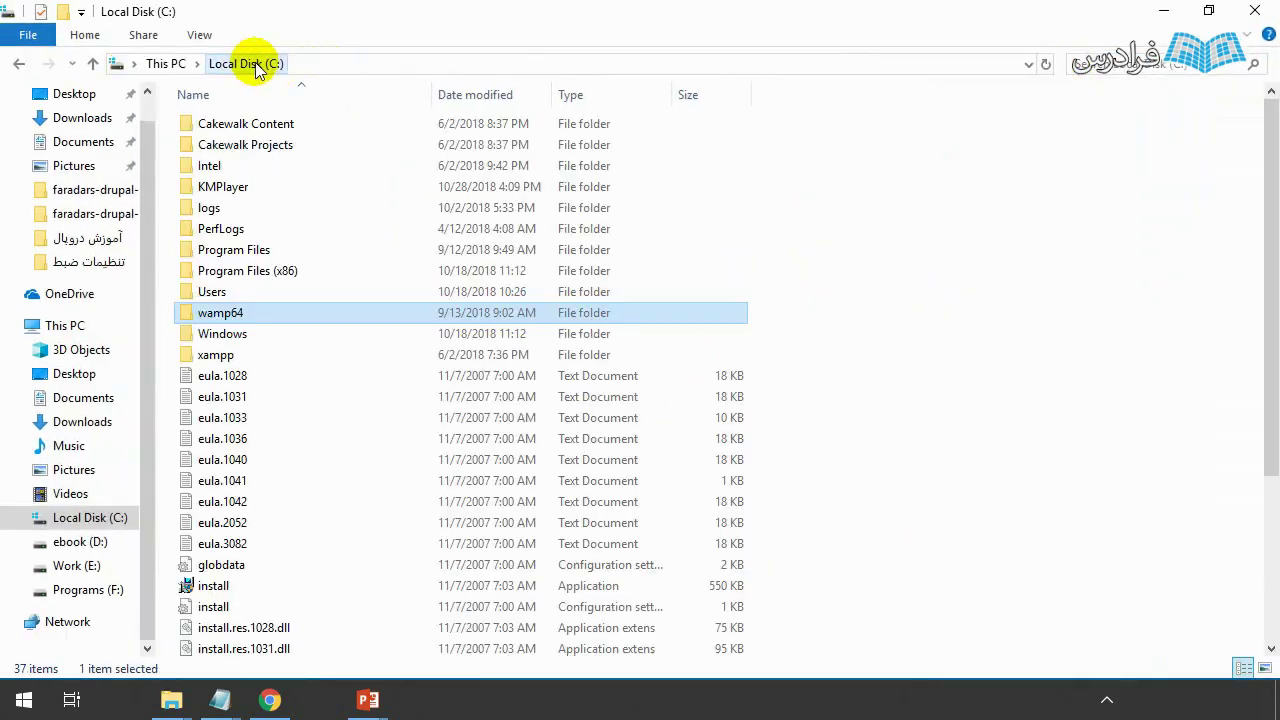
pyautogui.doubleClick(220, 314)
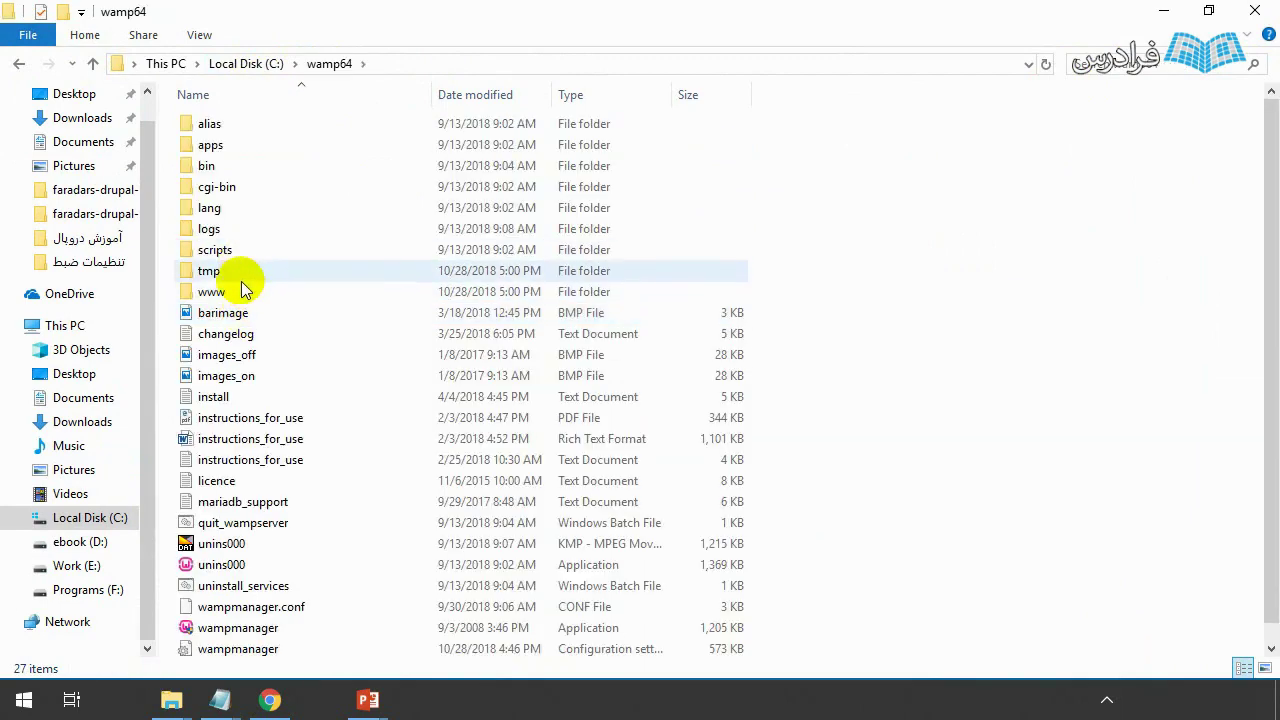
pyautogui.doubleClick(216, 294)
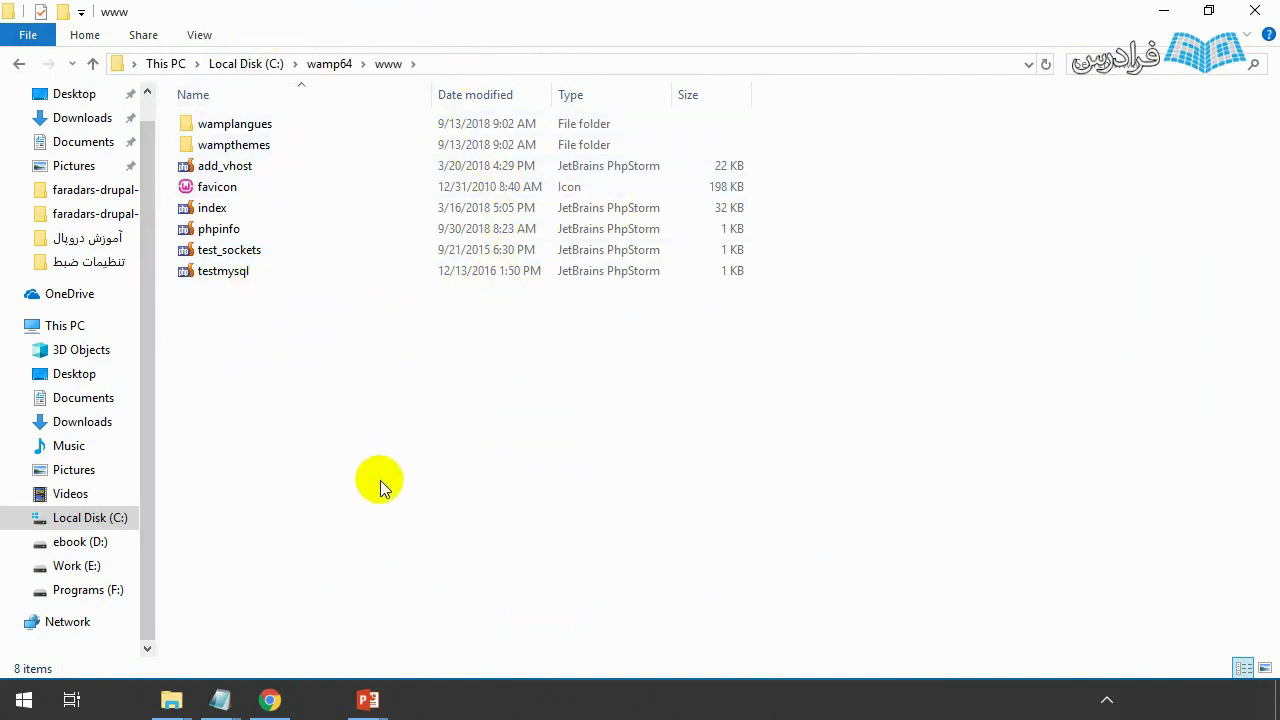
# - Cut mydrupal from the drupal folder, paste it into www, and bring Chrome back
pyautogui.press('super')
pyautogui.moveTo(183, 716)
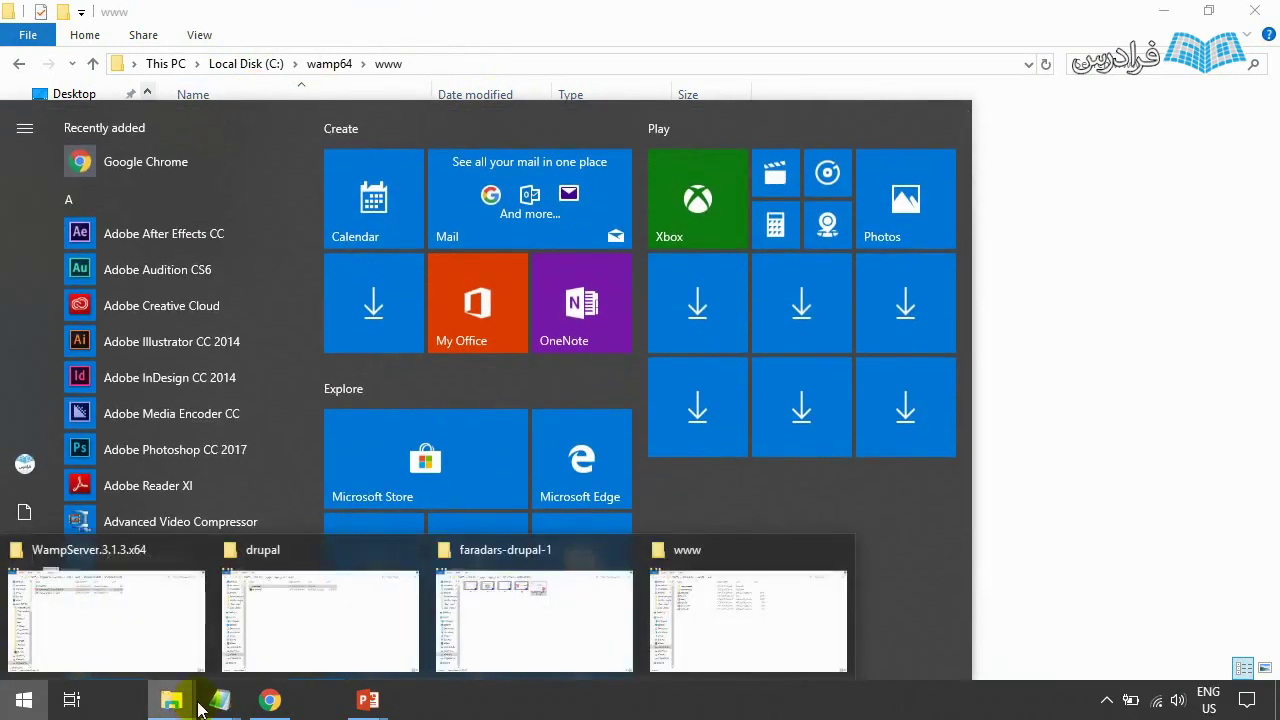
pyautogui.click(250, 610)
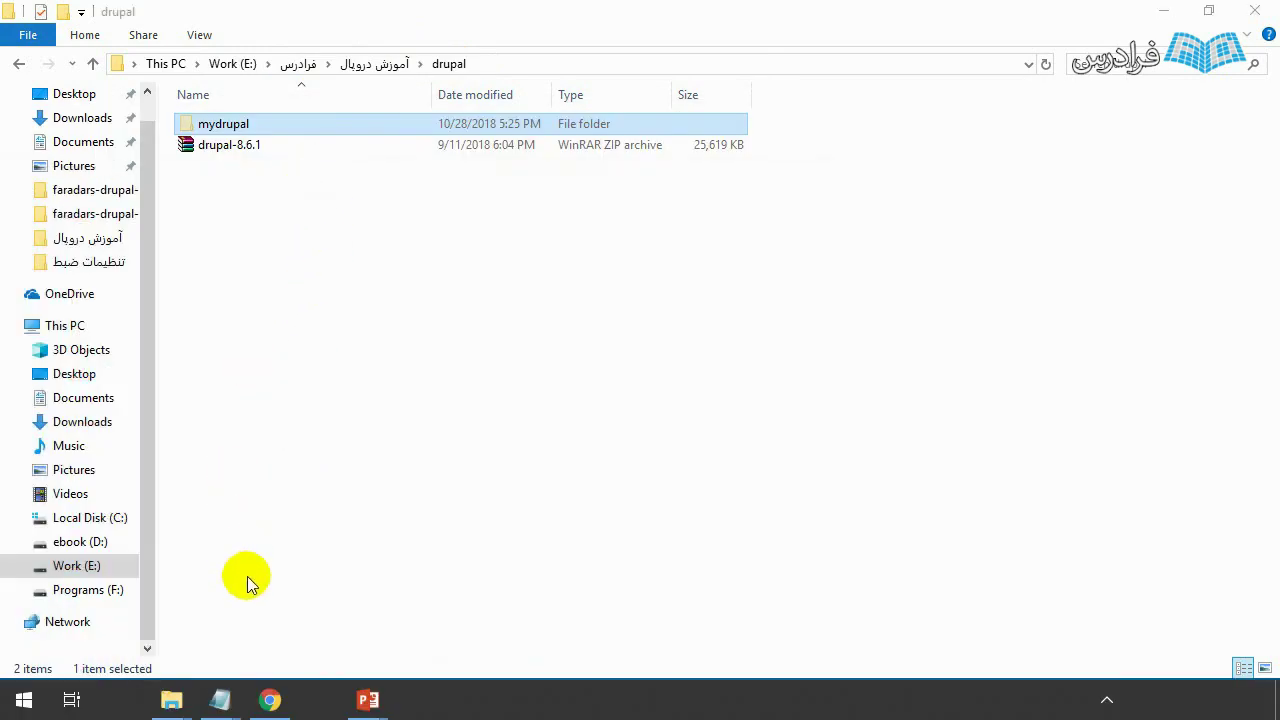
pyautogui.press('super')
pyautogui.moveTo(171, 700)
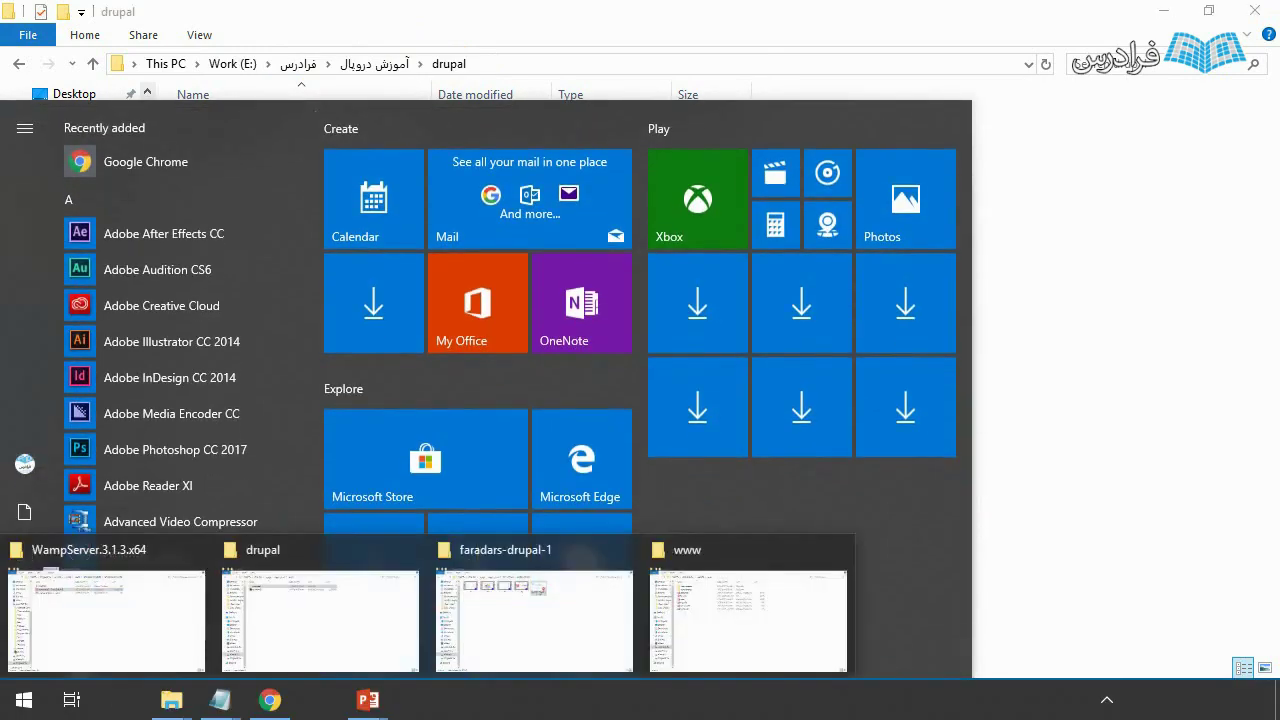
pyautogui.click(714, 606)
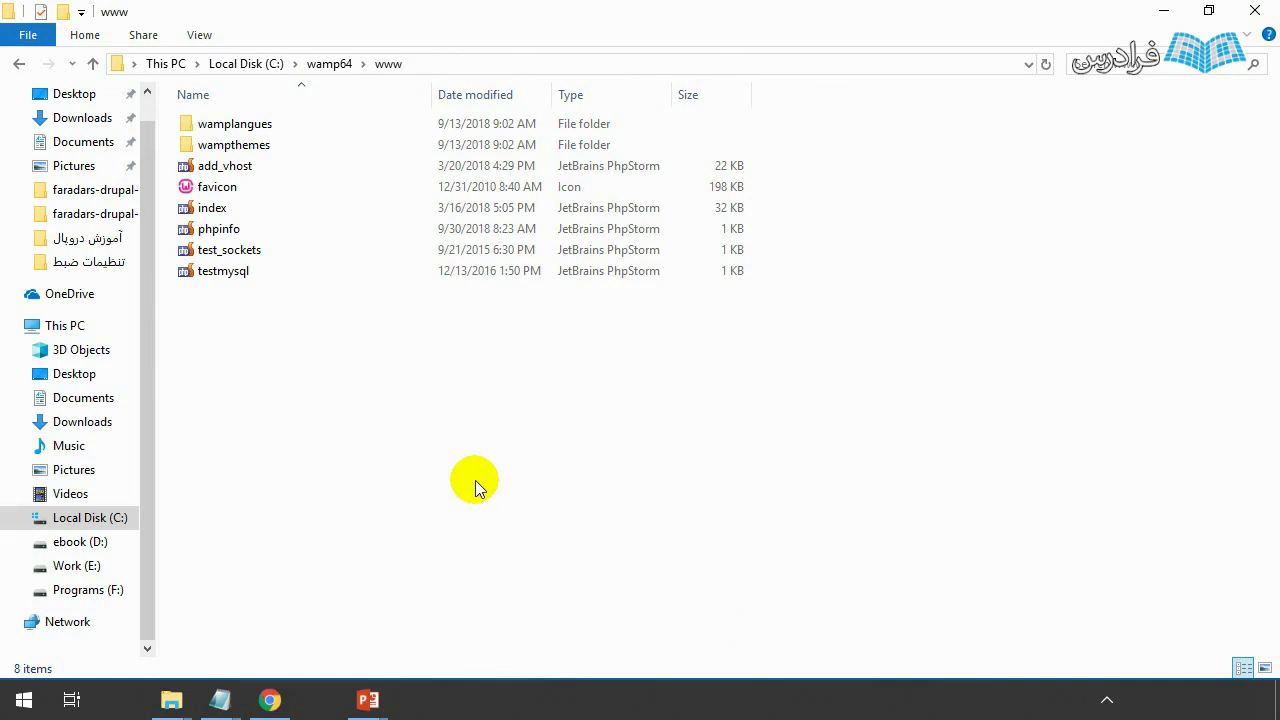
pyautogui.hotkey('ctrl', 'v')
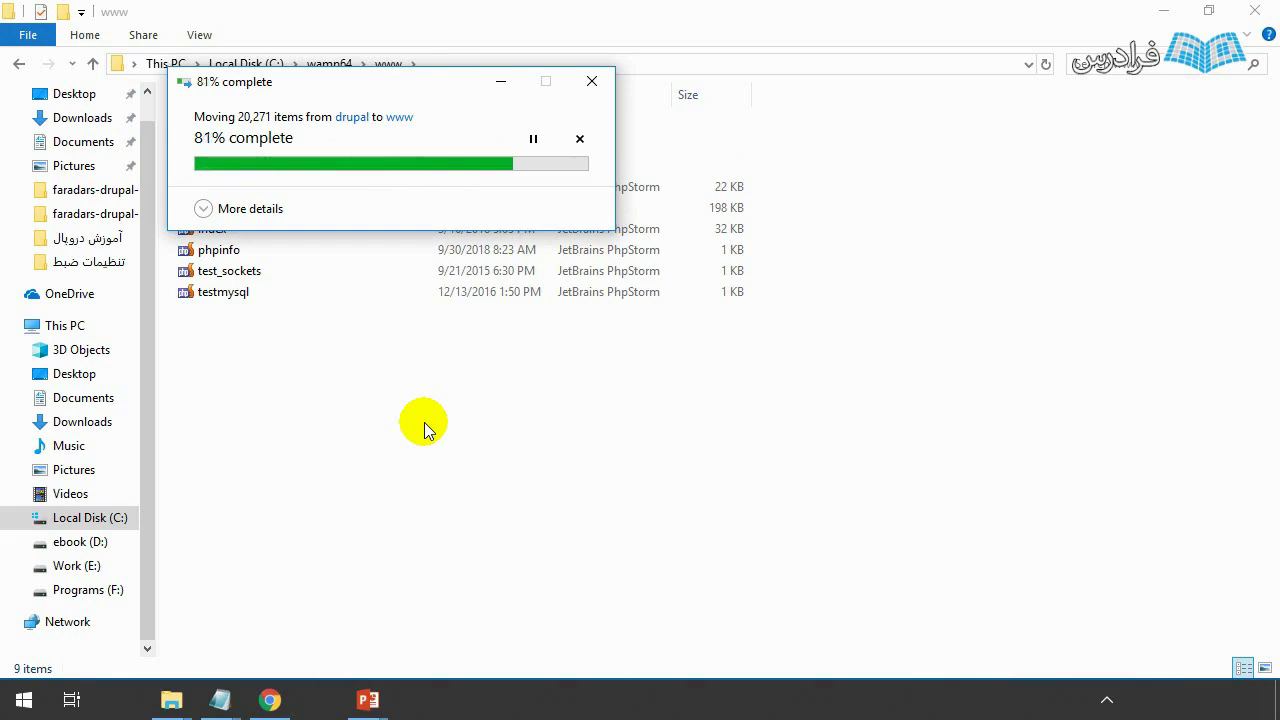
pyautogui.press('super')
pyautogui.click(270, 700)
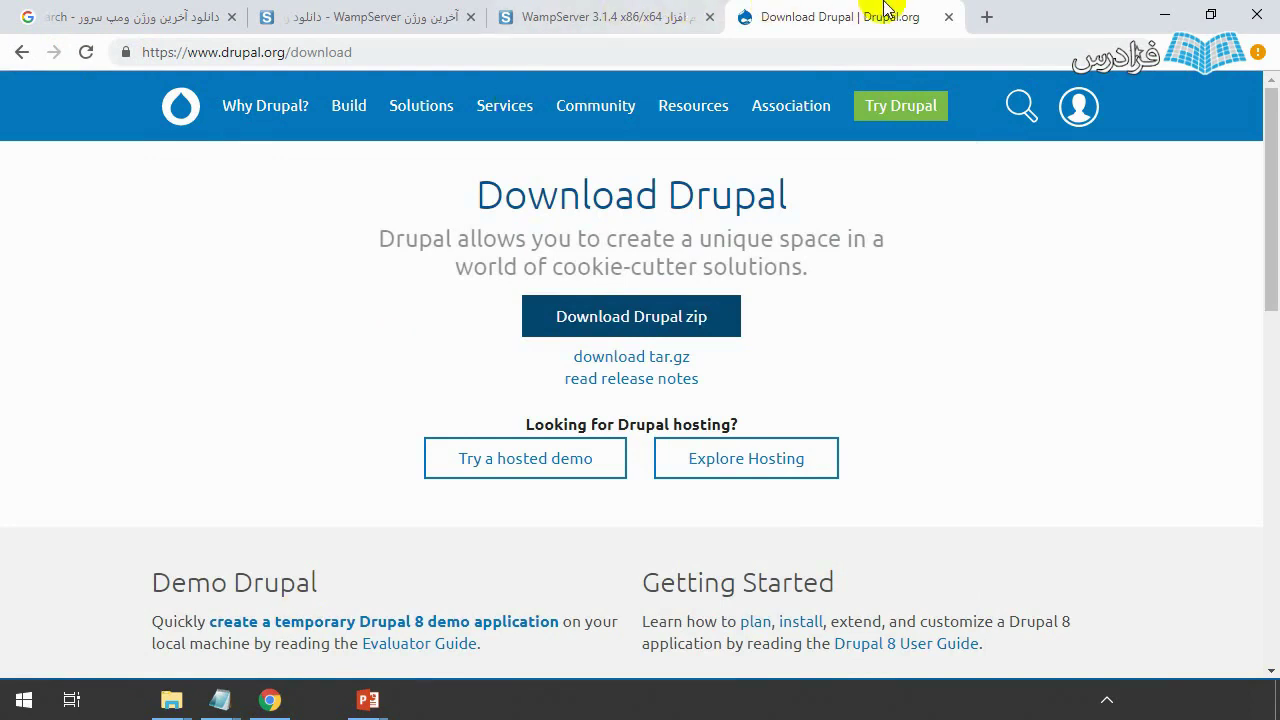
# - Load localhost/phpmyadmin in a new Chrome tab
pyautogui.click(989, 15)
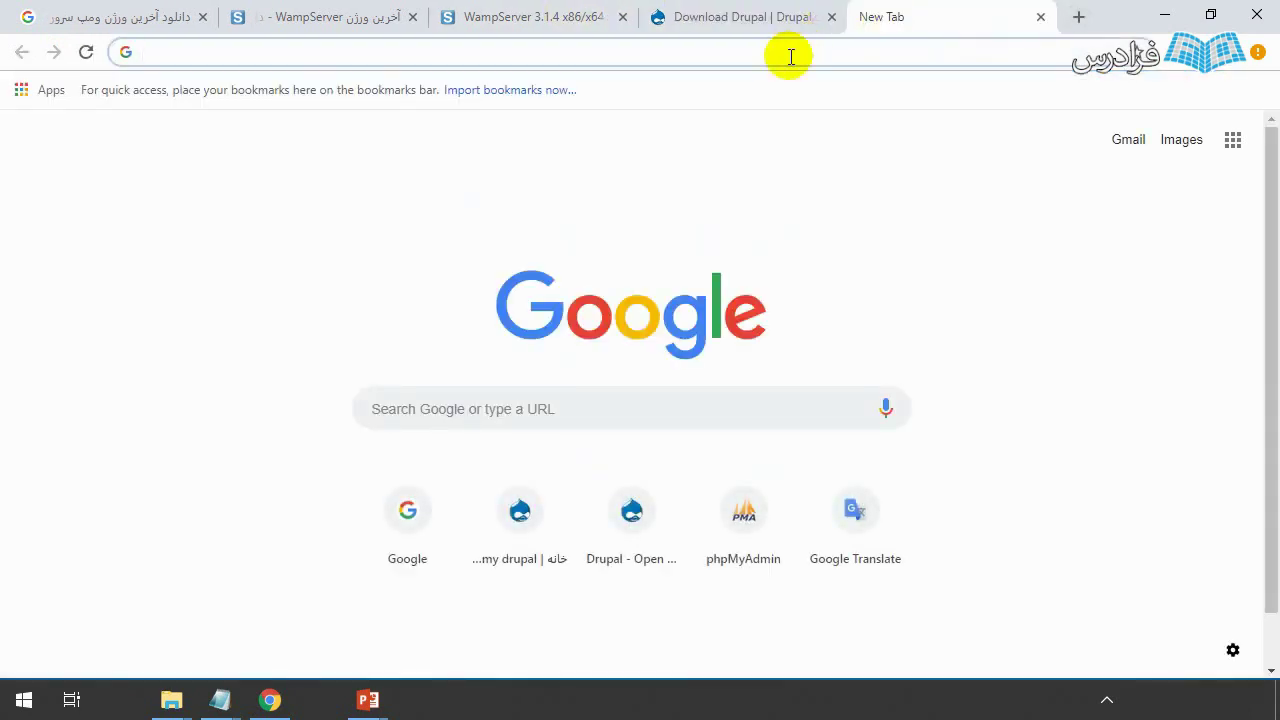
pyautogui.write('localhost/phpmyad')
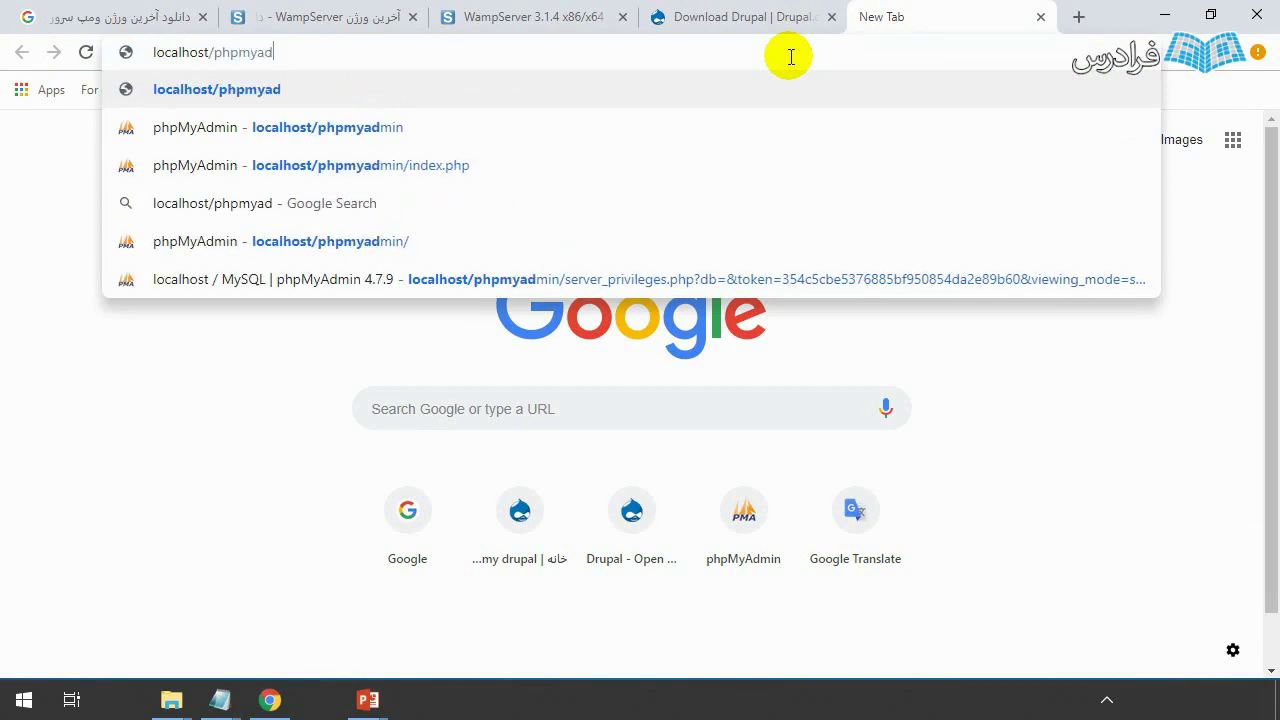
pyautogui.write('min')
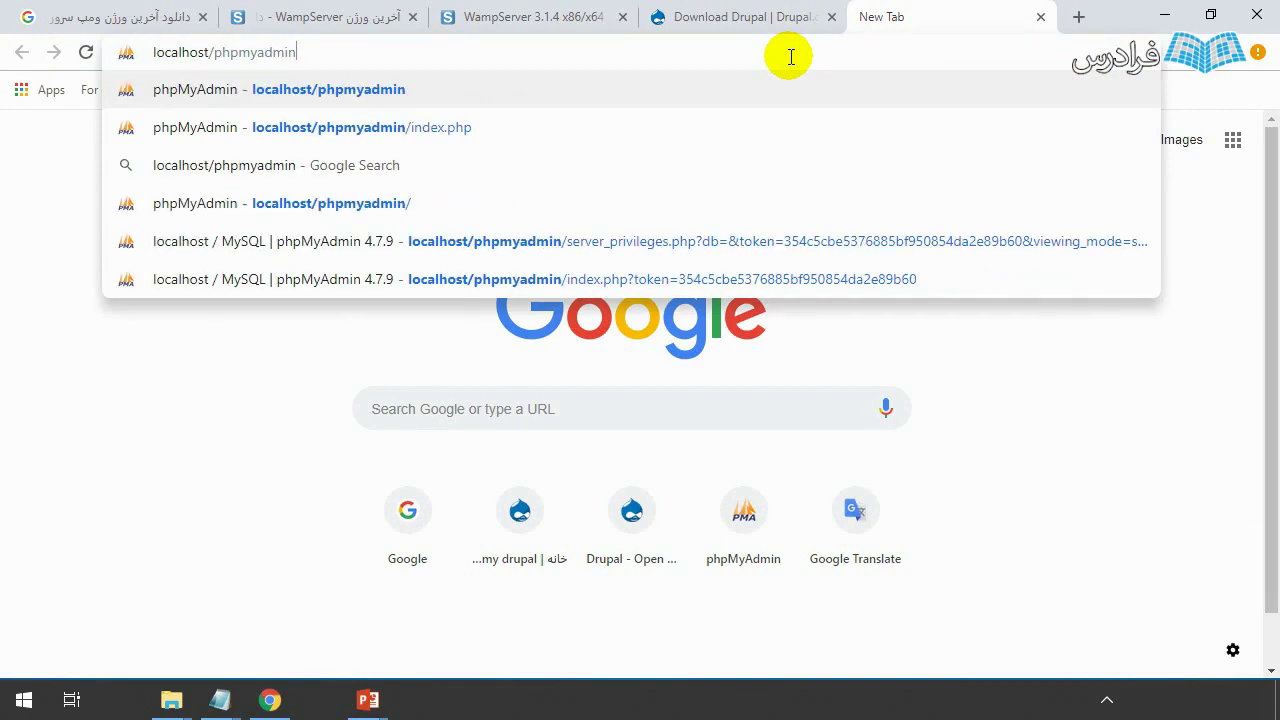
pyautogui.press('Return')
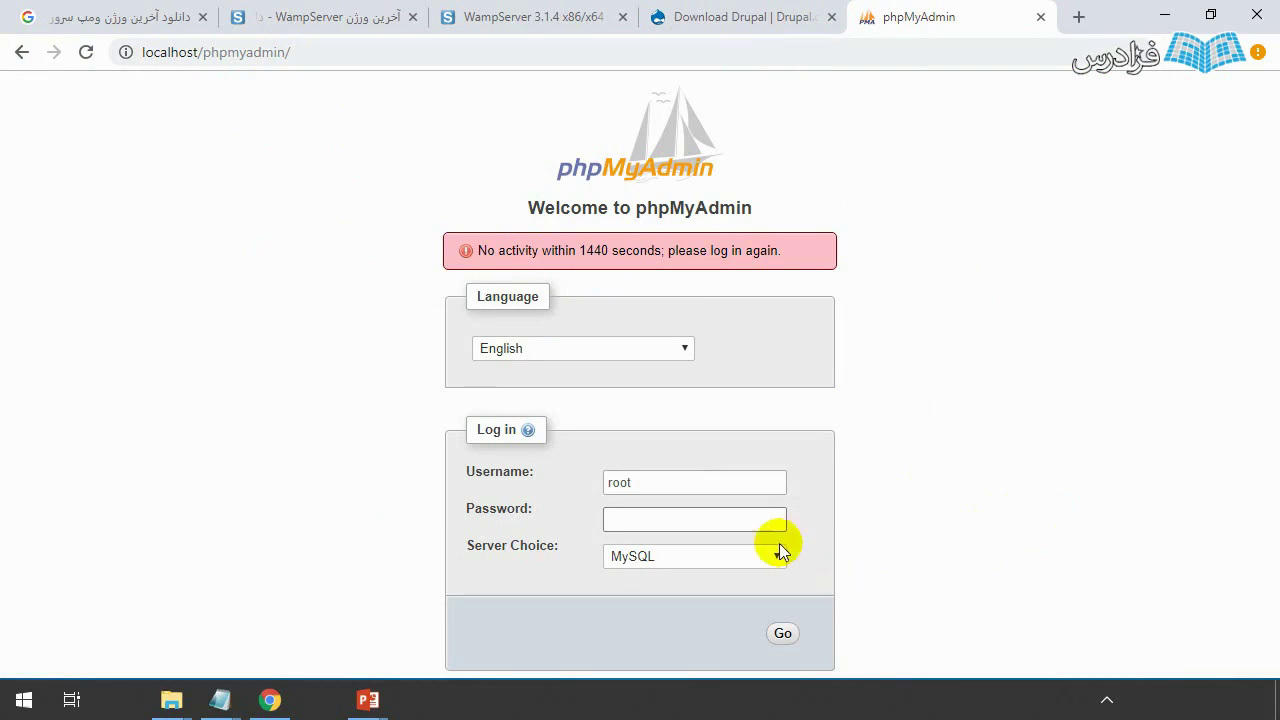
# - Log in to phpMyAdmin as root with an empty password
pyautogui.click(606, 480)
pyautogui.moveTo(606, 480); pyautogui.dragTo(646, 483)
pyautogui.click(677, 487)
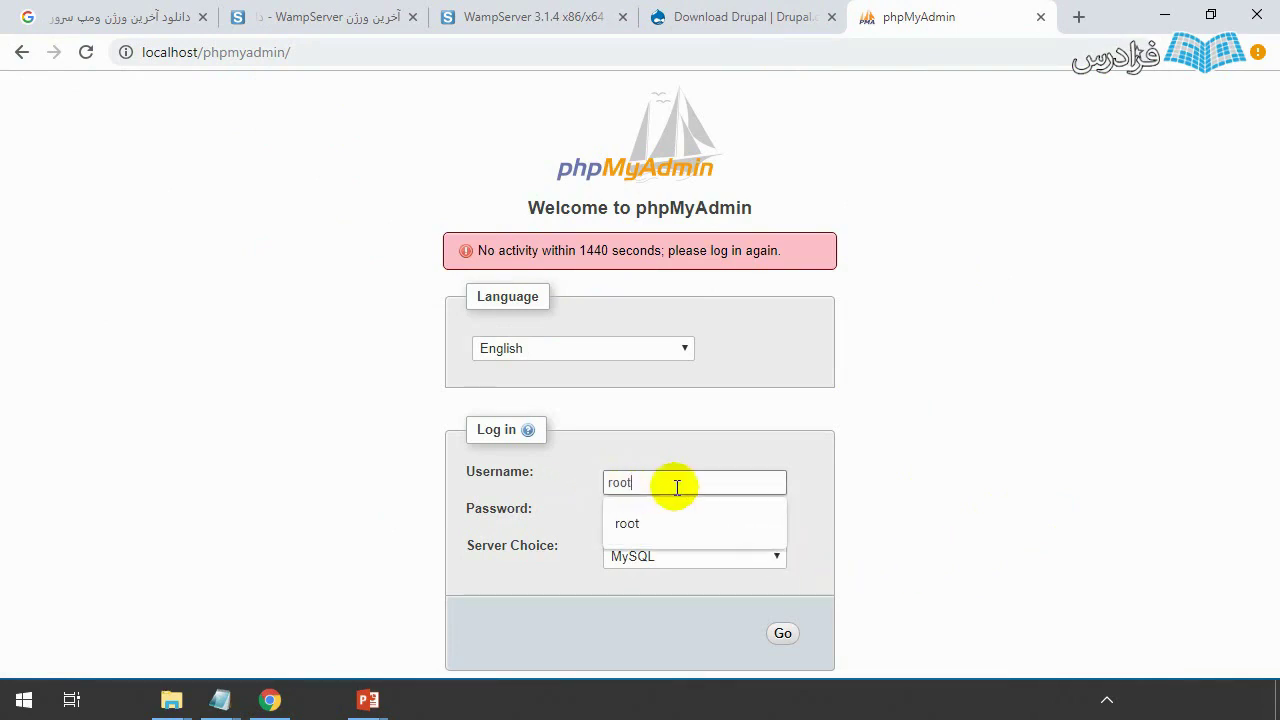
pyautogui.click(604, 515)
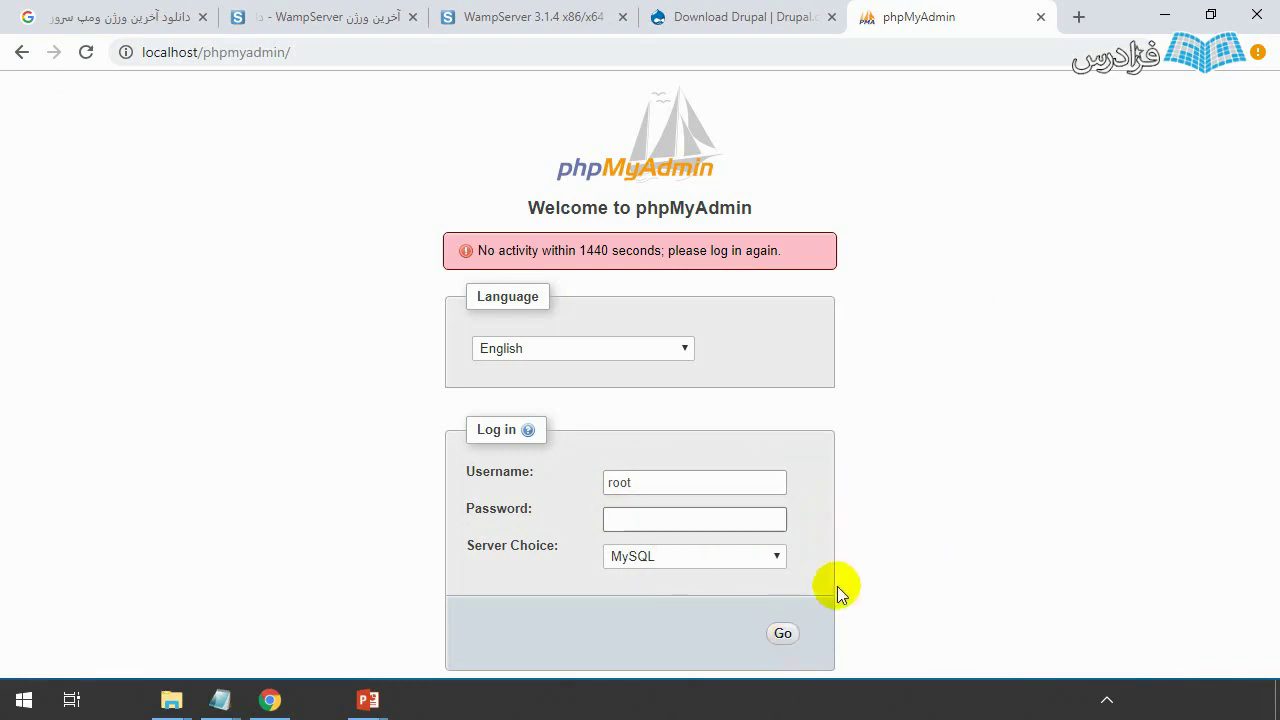
pyautogui.click(787, 634)
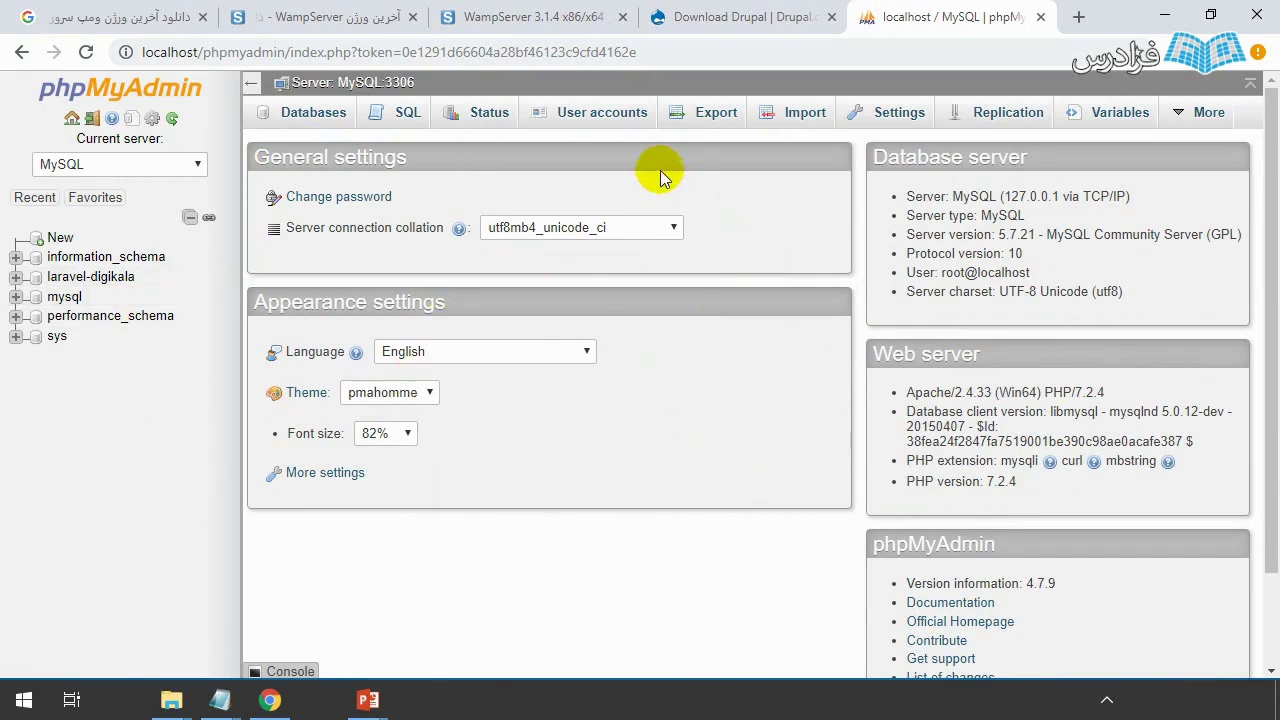
# - Create database mydrupal with utf8_persian_ci collation, then go back to the server home
pyautogui.click(318, 114)
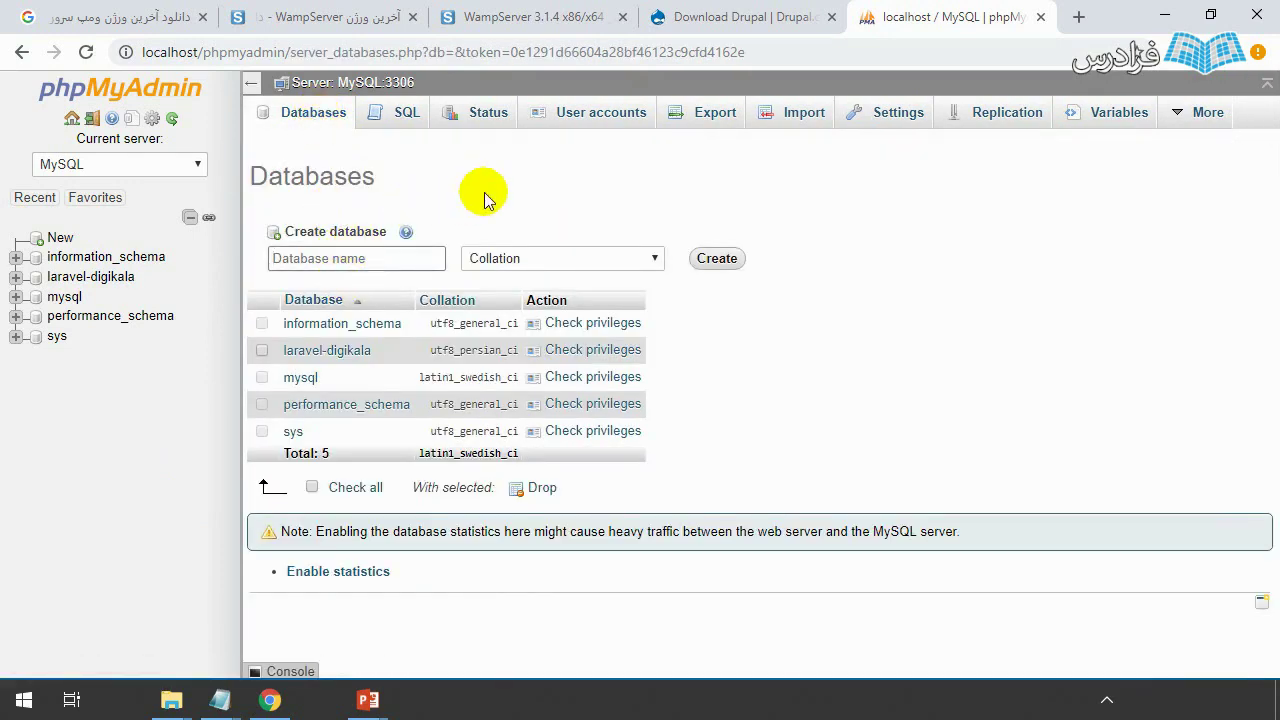
pyautogui.write('mydrupal')
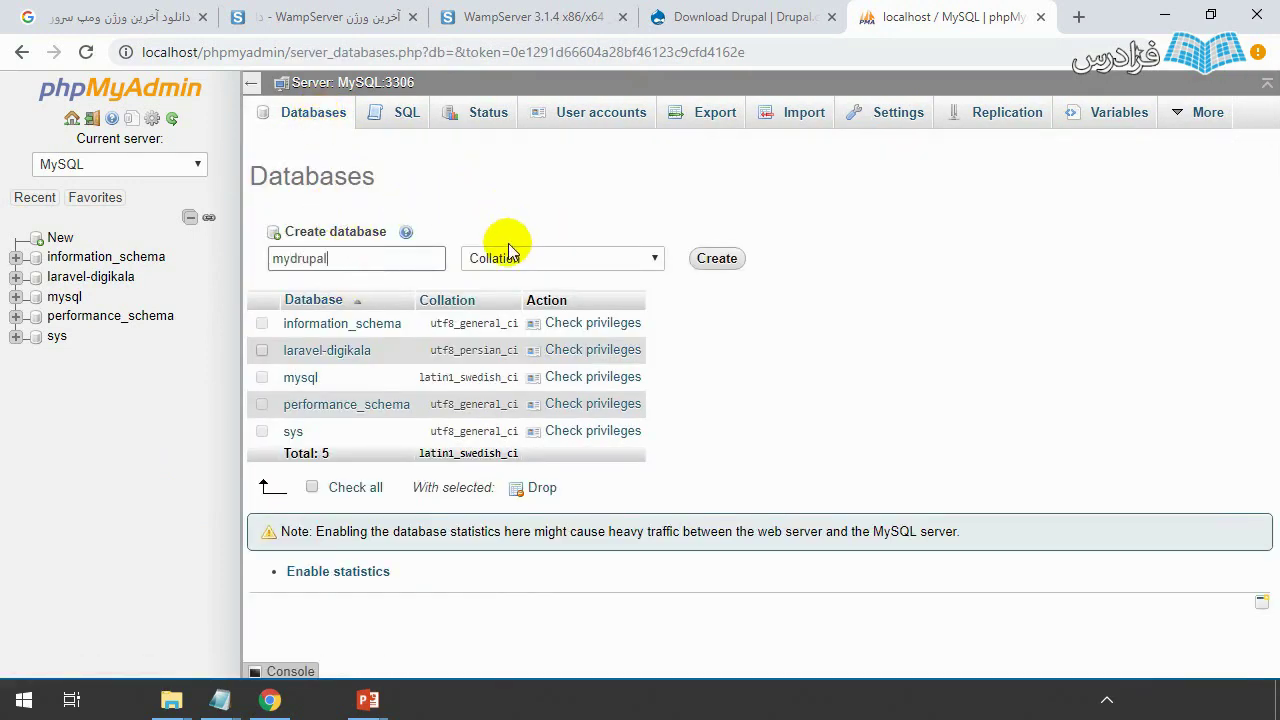
pyautogui.click(503, 258)
pyautogui.scroll(-10, 527, 455)
pyautogui.scroll(-20, 527, 455)
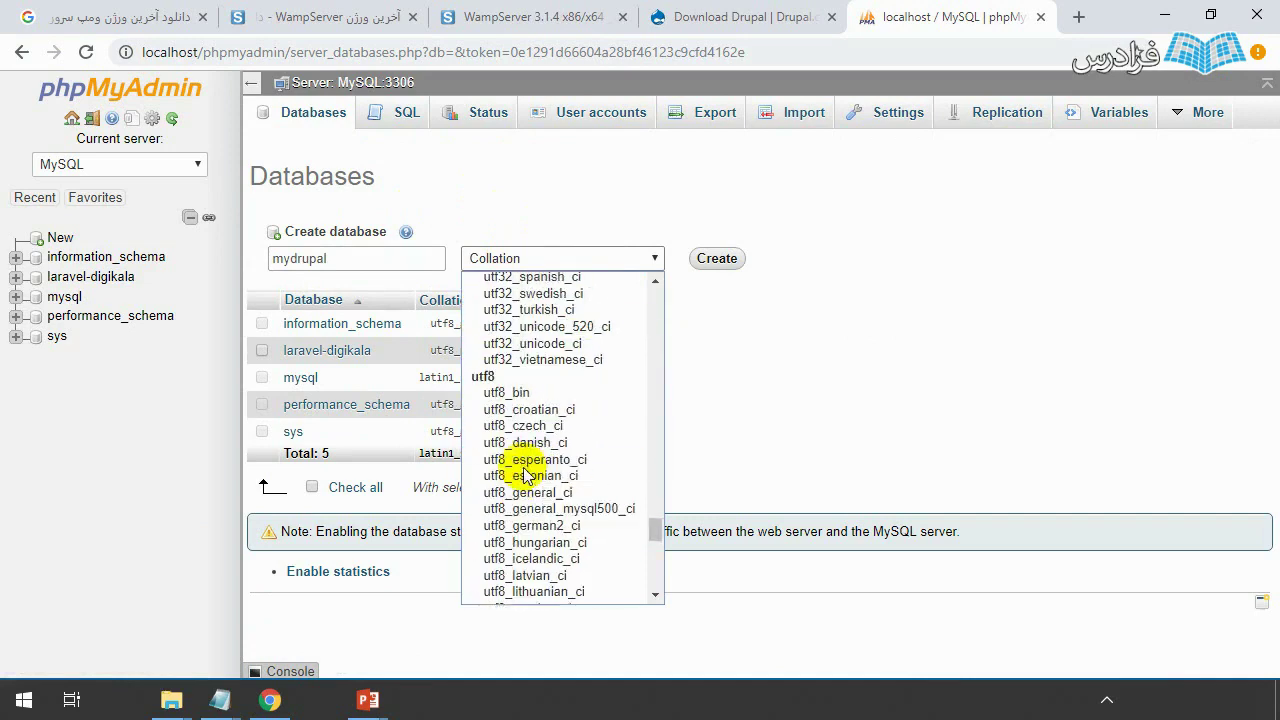
pyautogui.scroll(4, 540, 530)
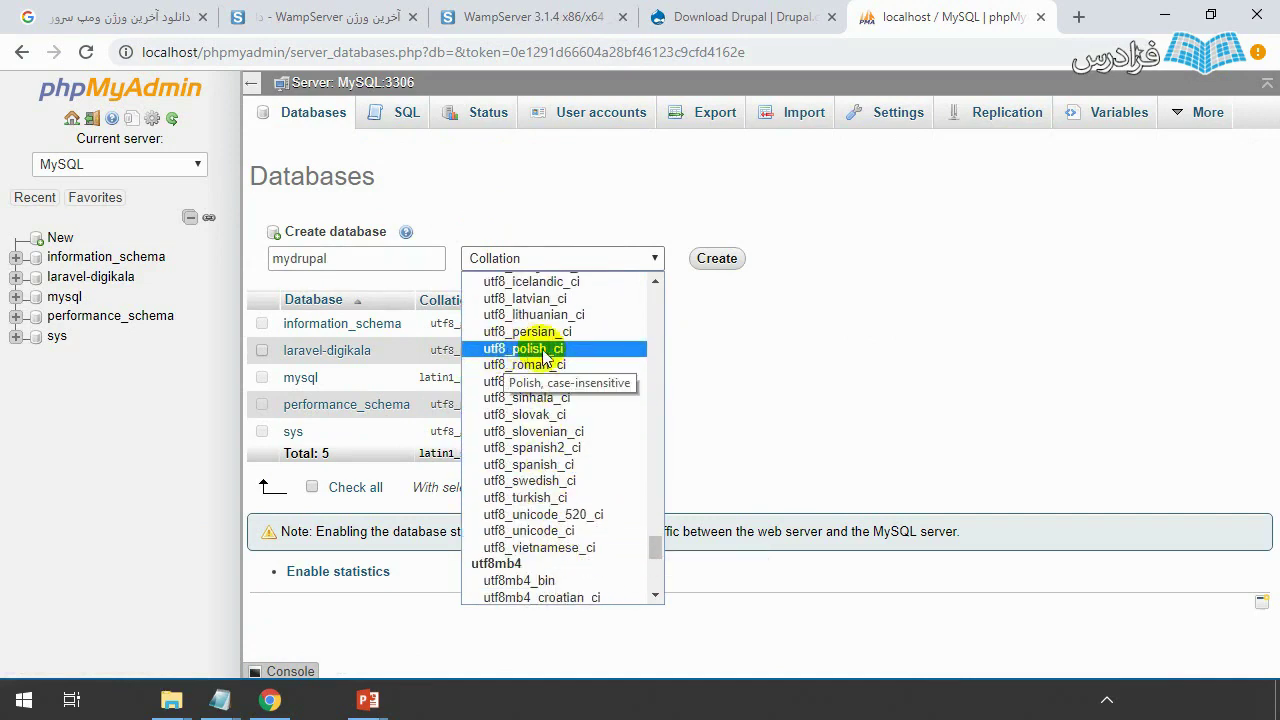
pyautogui.click(547, 334)
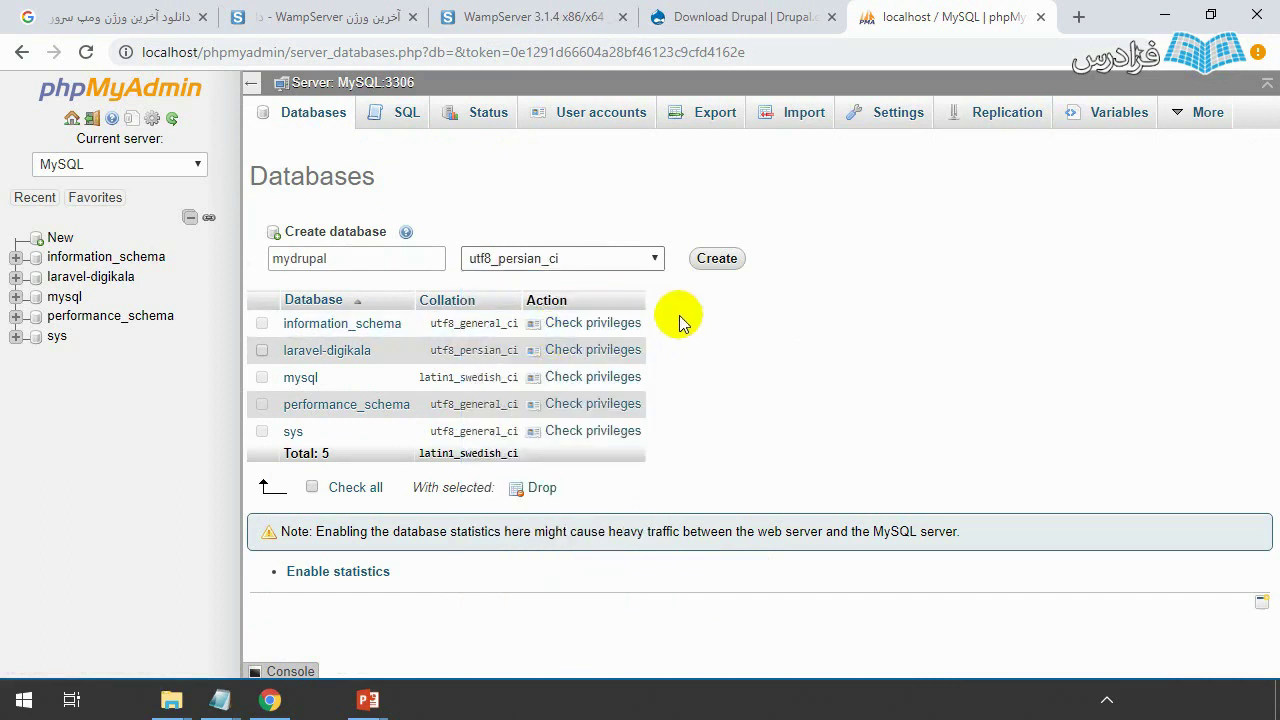
pyautogui.click(716, 258)
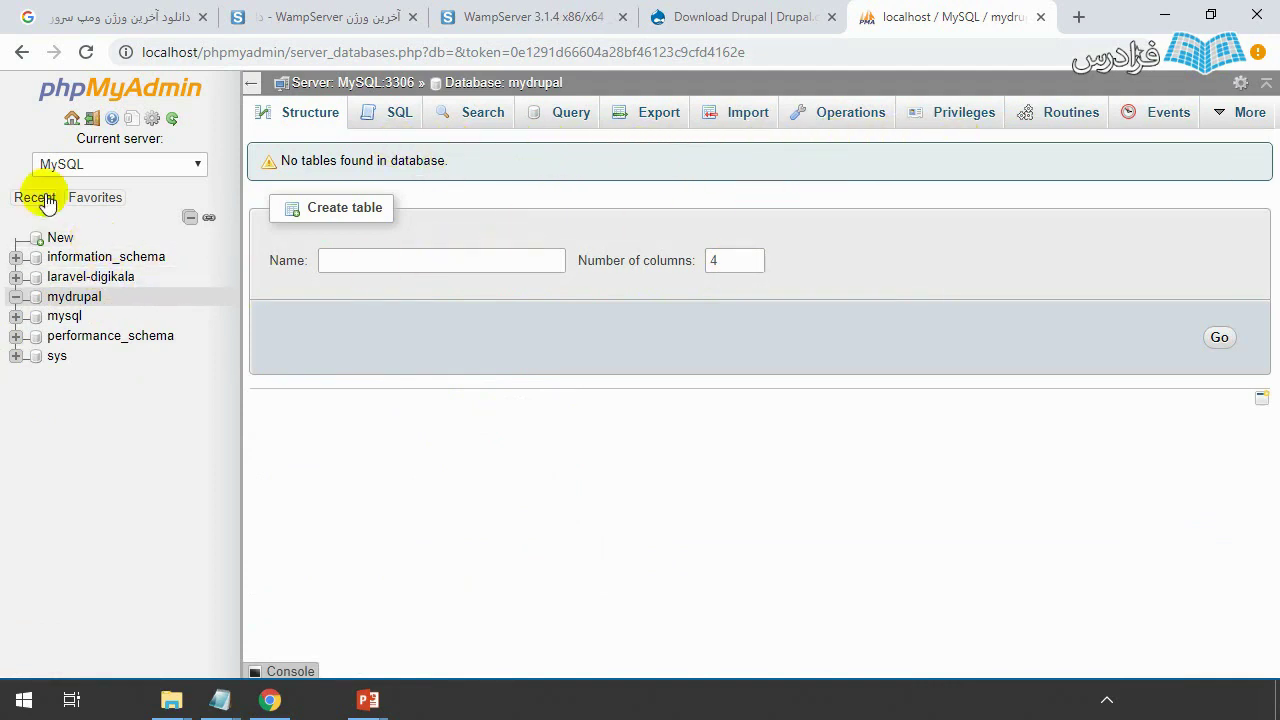
pyautogui.click(66, 118)
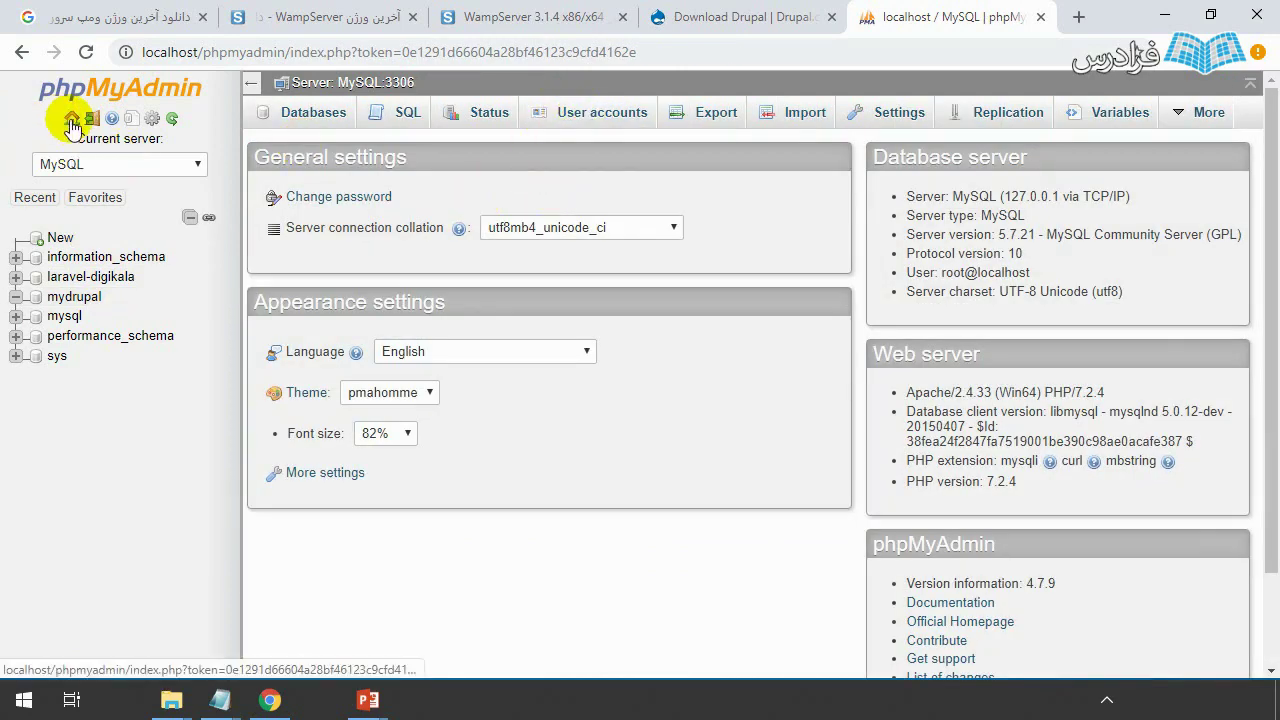
# - Add user account mydrupal on host localhost, generate a strong password and select it for copying
pyautogui.click(590, 120)
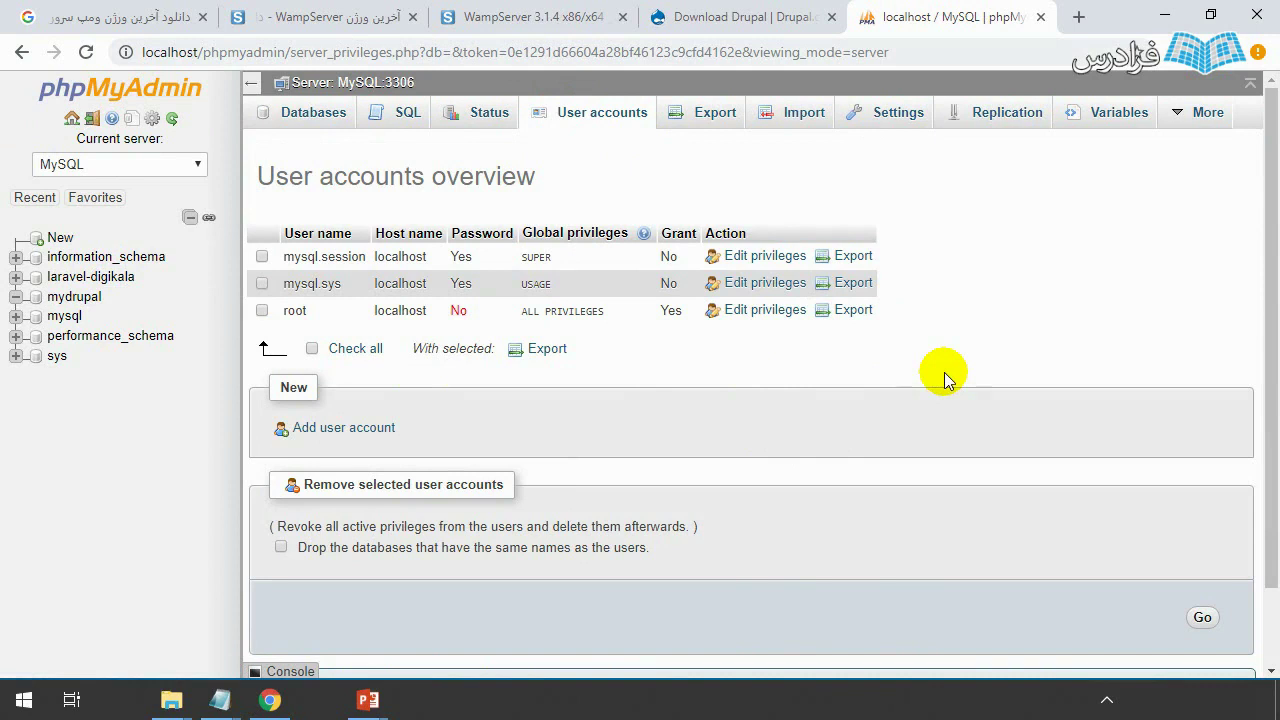
pyautogui.click(369, 430)
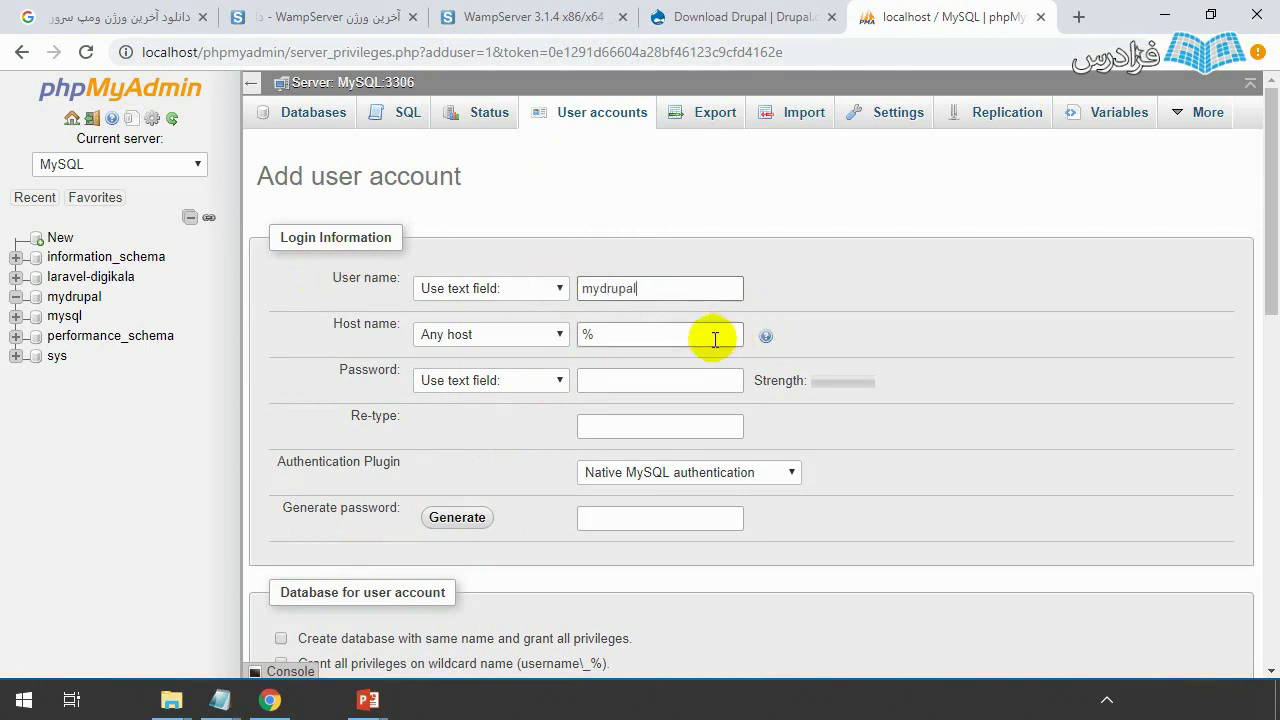
pyautogui.doubleClick(615, 335)
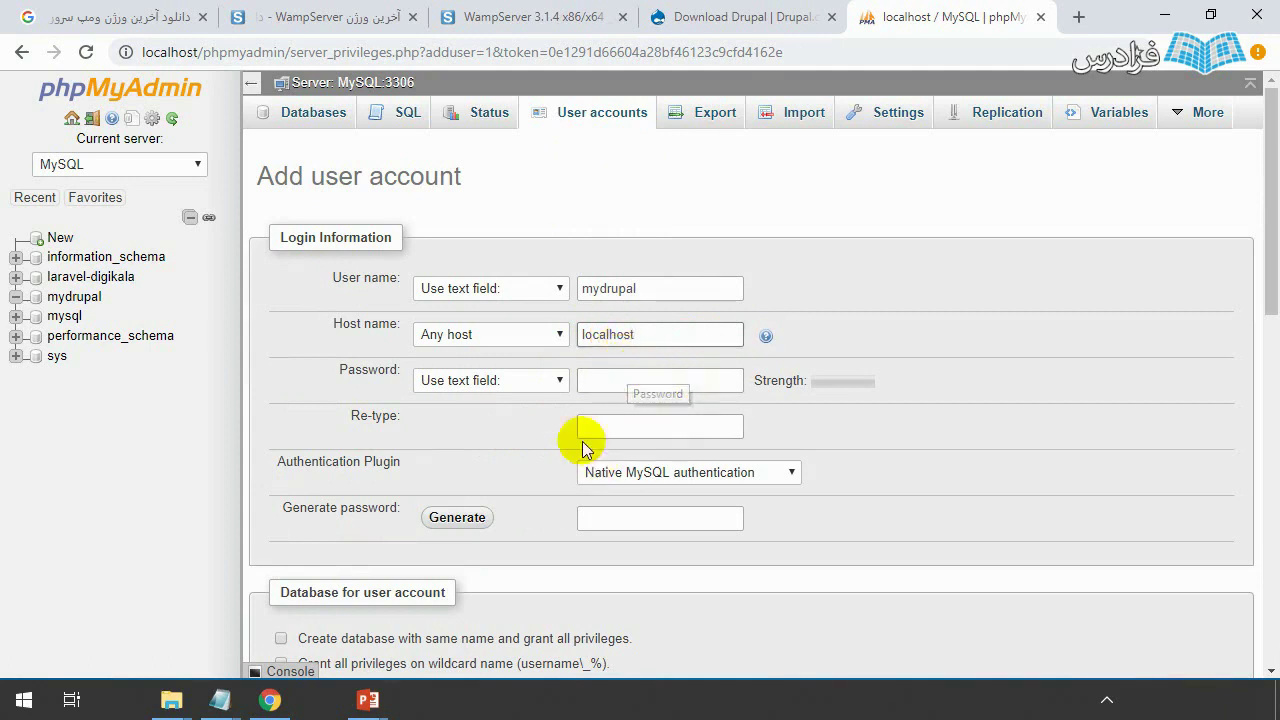
pyautogui.click(452, 514)
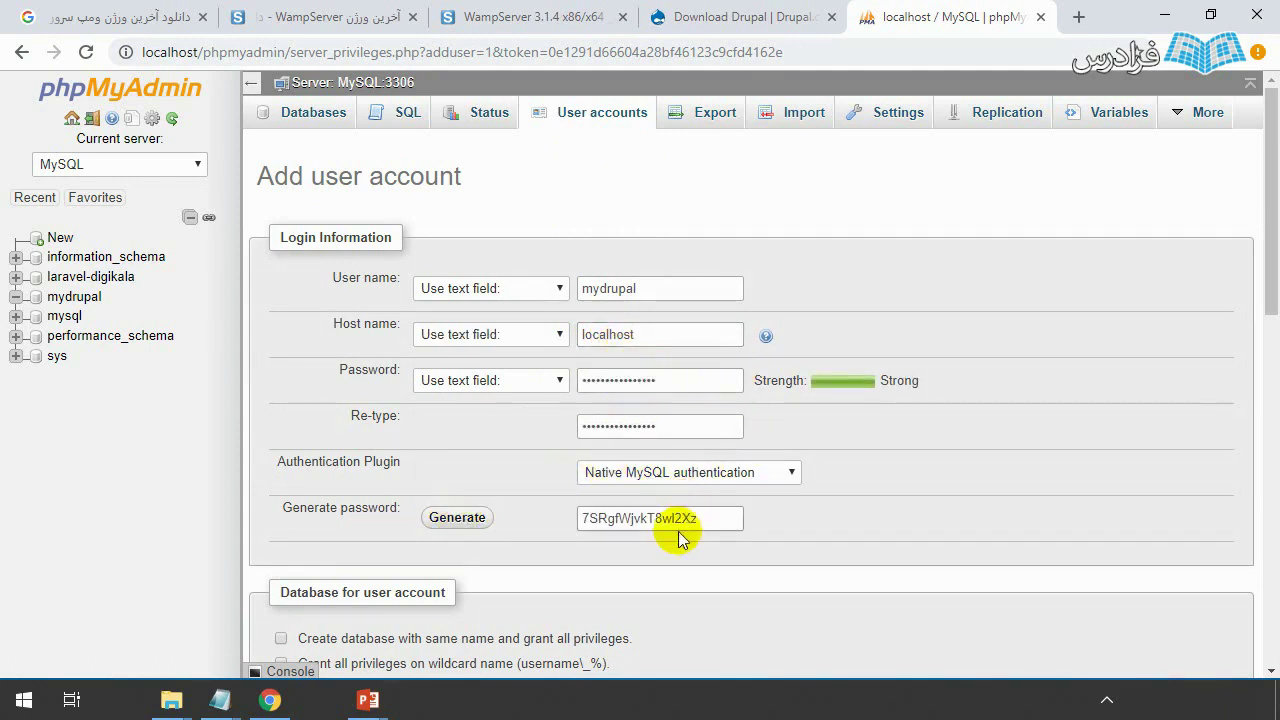
pyautogui.moveTo(714, 518); pyautogui.dragTo(549, 517)
pyautogui.hotkey('ctrl', 'c')
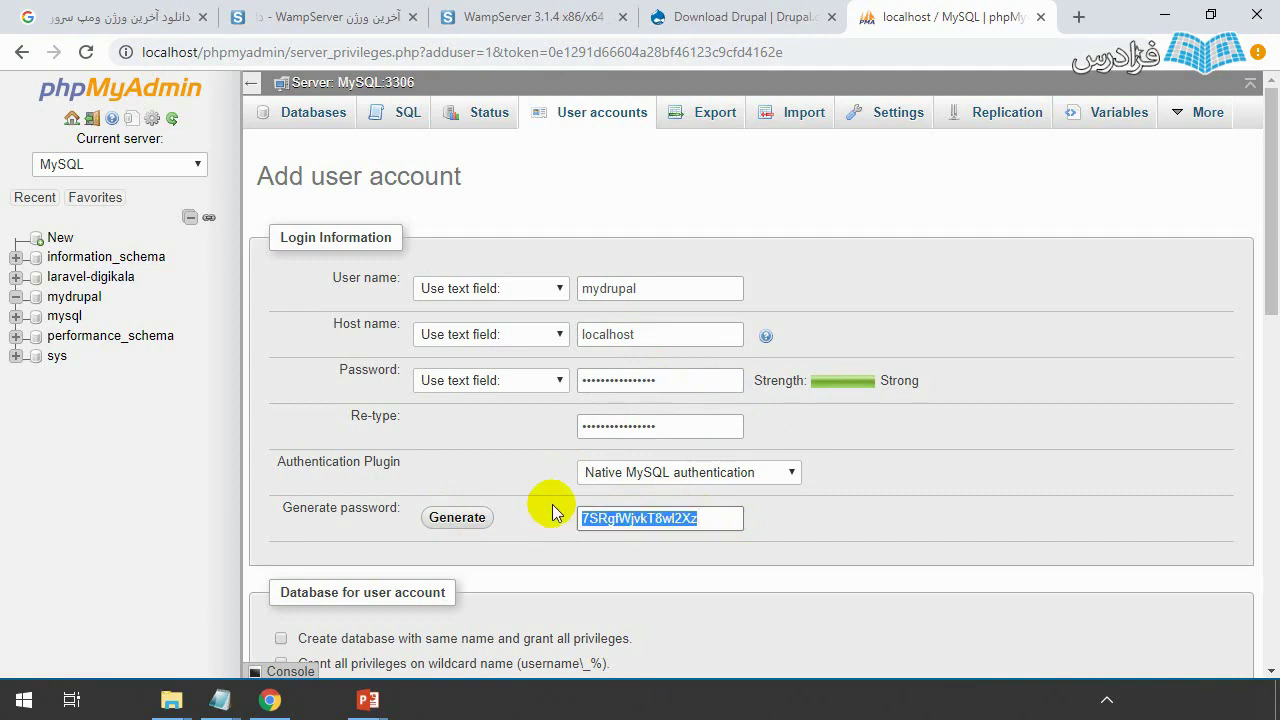
# - Paste the generated password on line 2 under mydrupal in the u&p notes, then switch back to Chrome
pyautogui.press('super')
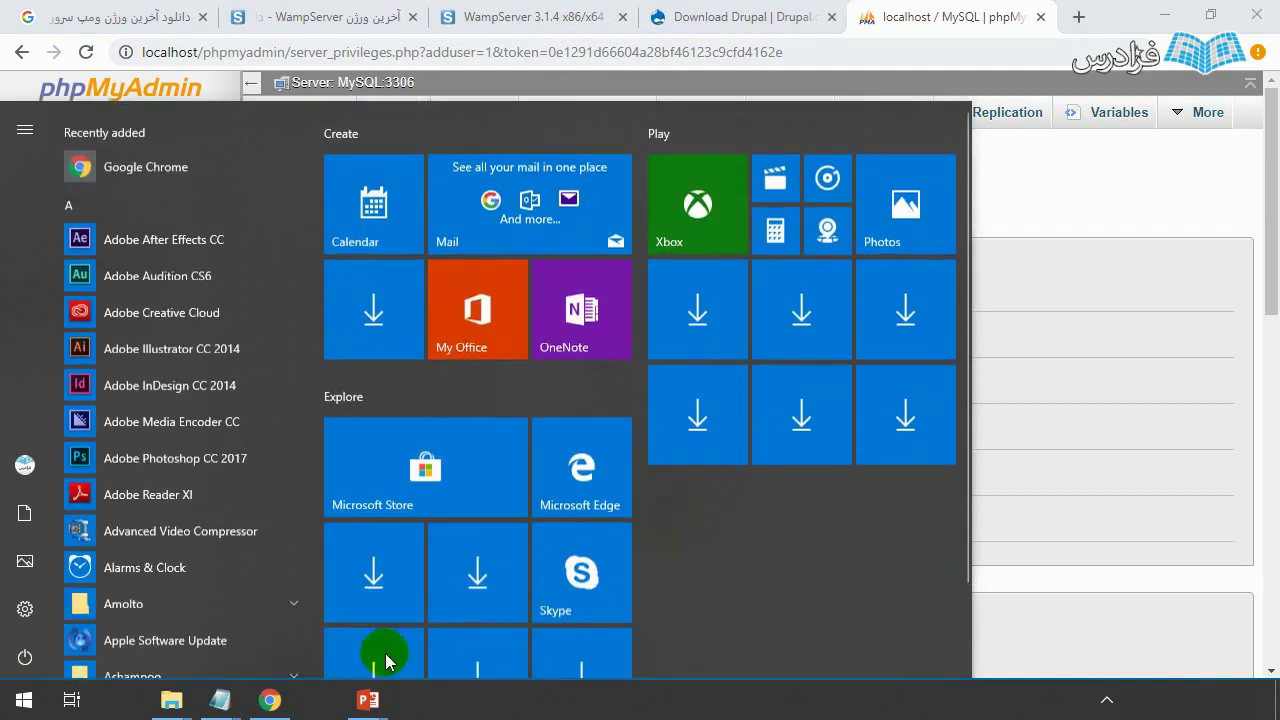
pyautogui.moveTo(220, 700)
pyautogui.click(191, 623)
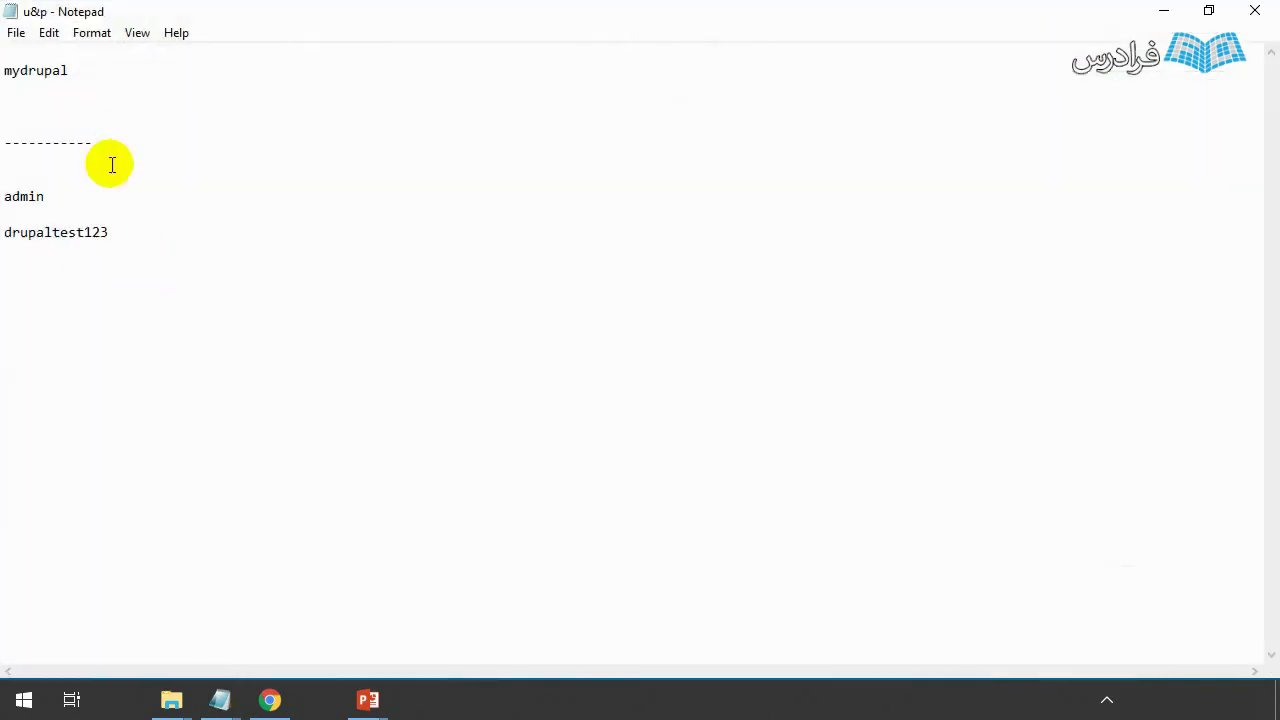
pyautogui.click(54, 110)
pyautogui.hotkey('ctrl', 'v')
pyautogui.moveTo(84, 70); pyautogui.dragTo(2, 70)
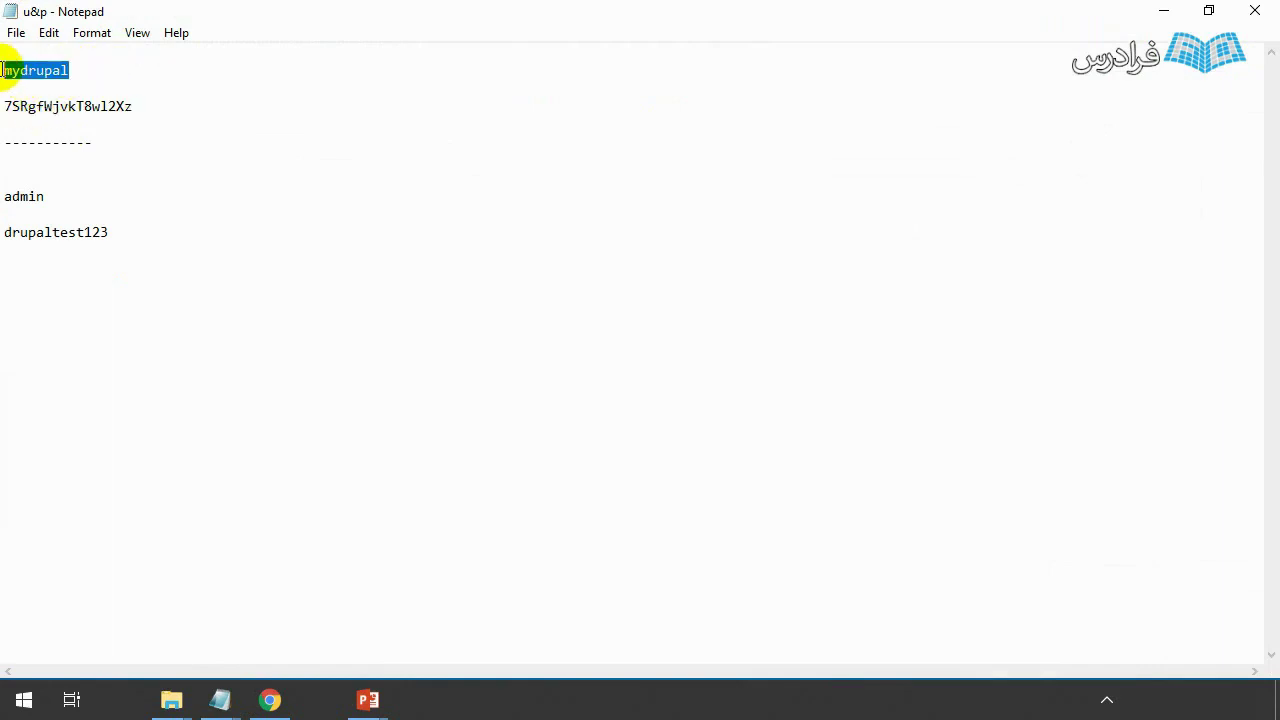
pyautogui.moveTo(142, 108); pyautogui.dragTo(2, 106)
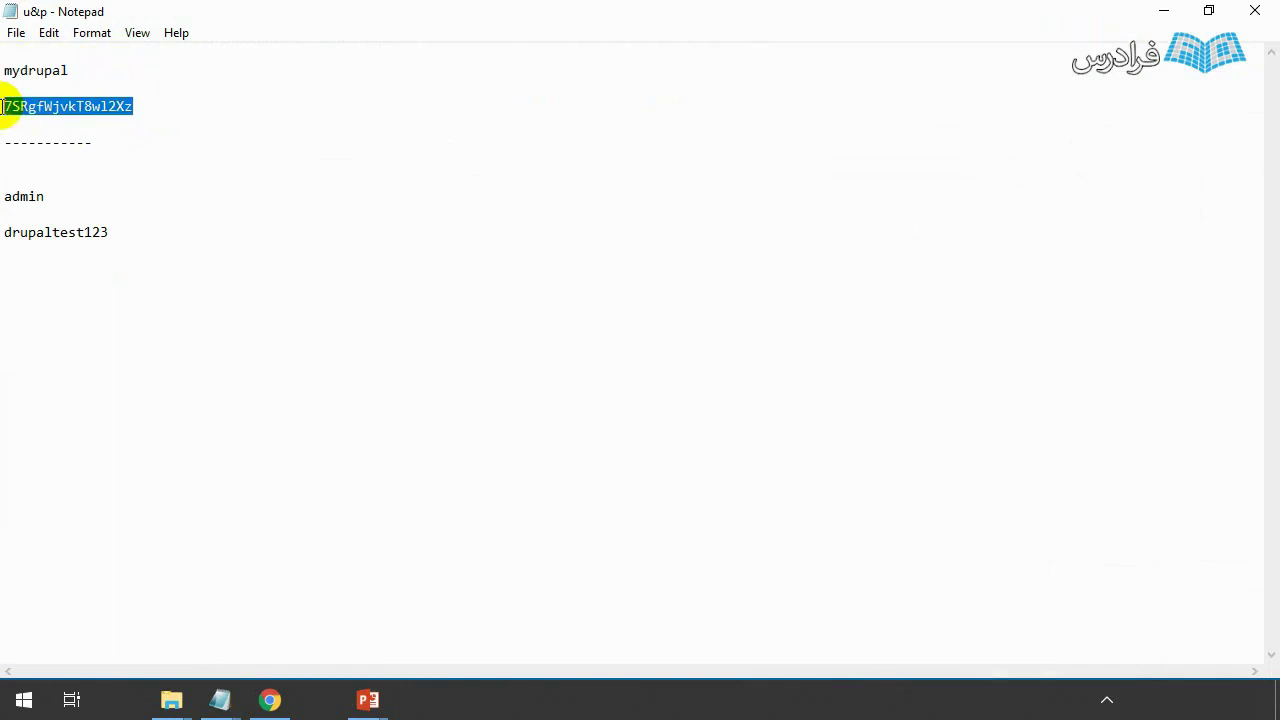
pyautogui.click(169, 108)
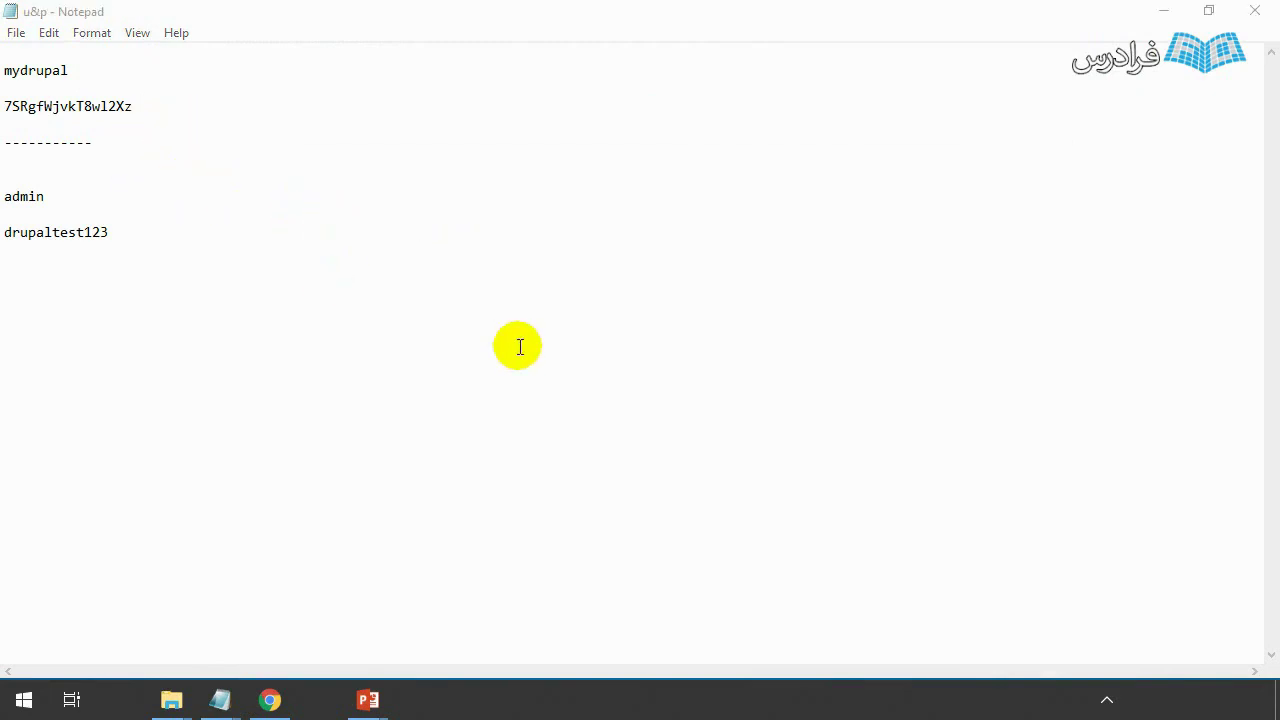
pyautogui.press('super')
pyautogui.click(270, 700)
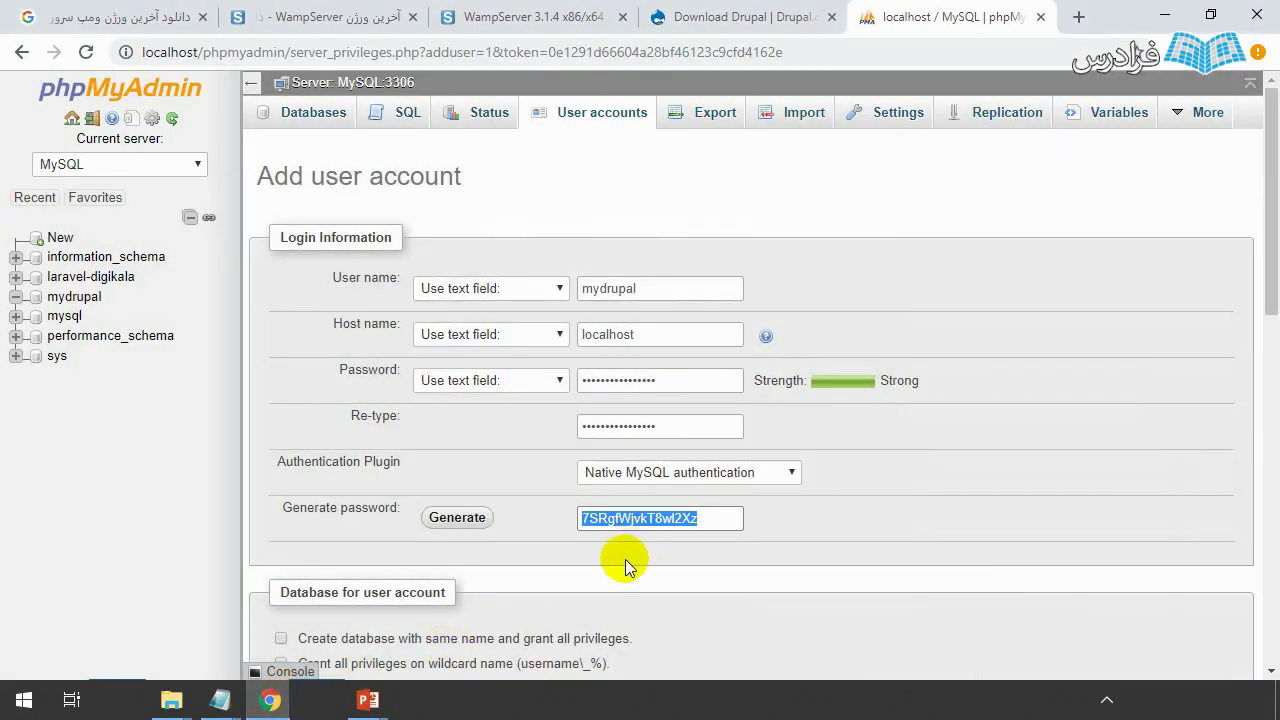
# - Tick Check all global privileges for mydrupal, submit the account, and view the User accounts list
pyautogui.scroll(-4, 625, 559)
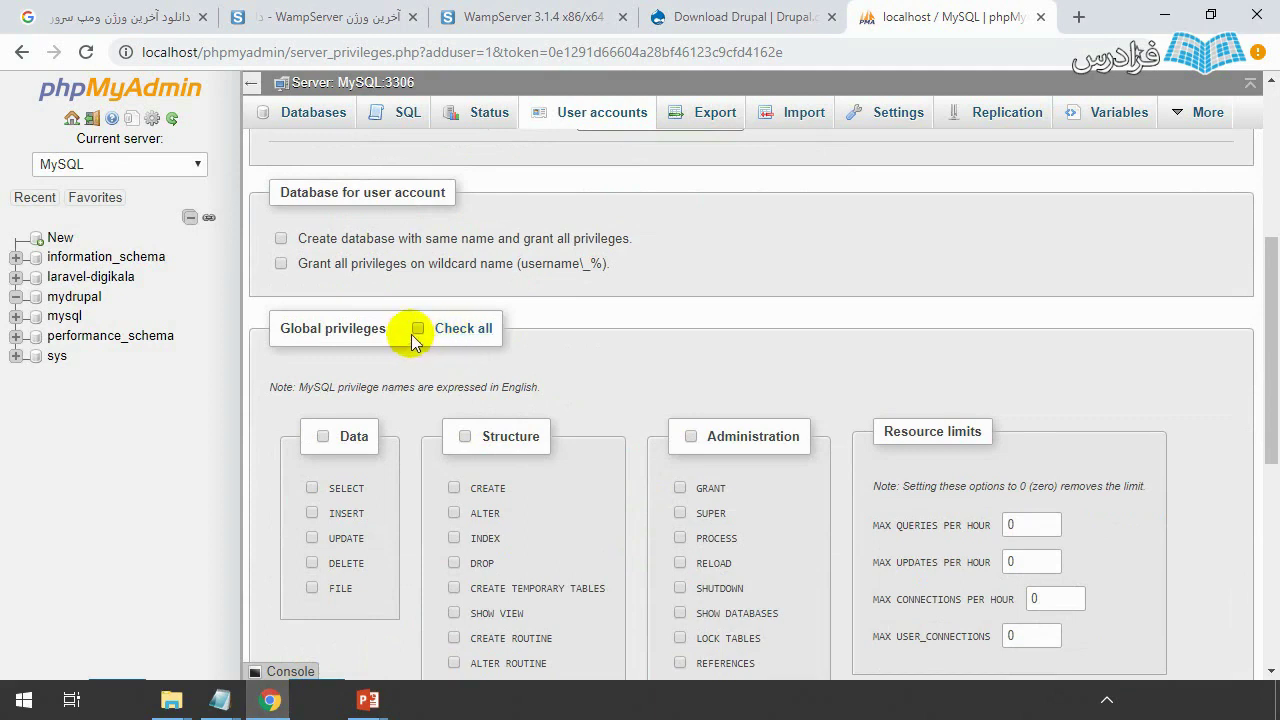
pyautogui.click(413, 331)
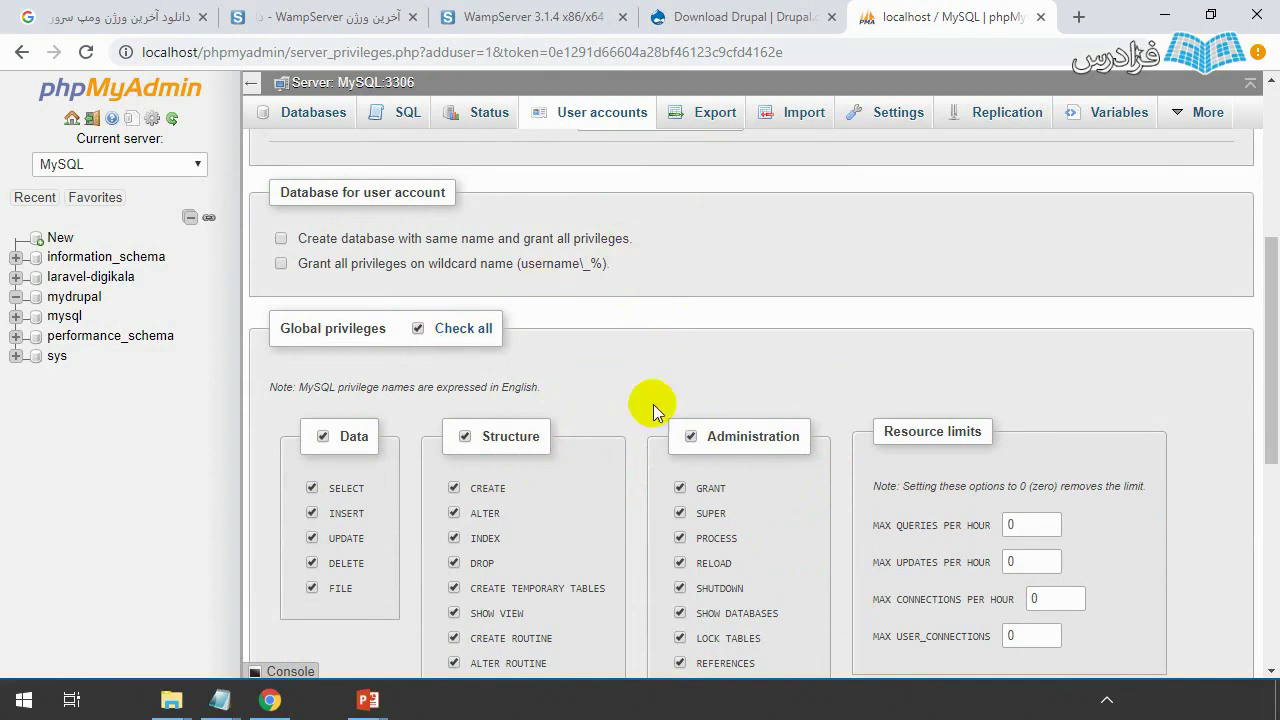
pyautogui.scroll(-5, 653, 404)
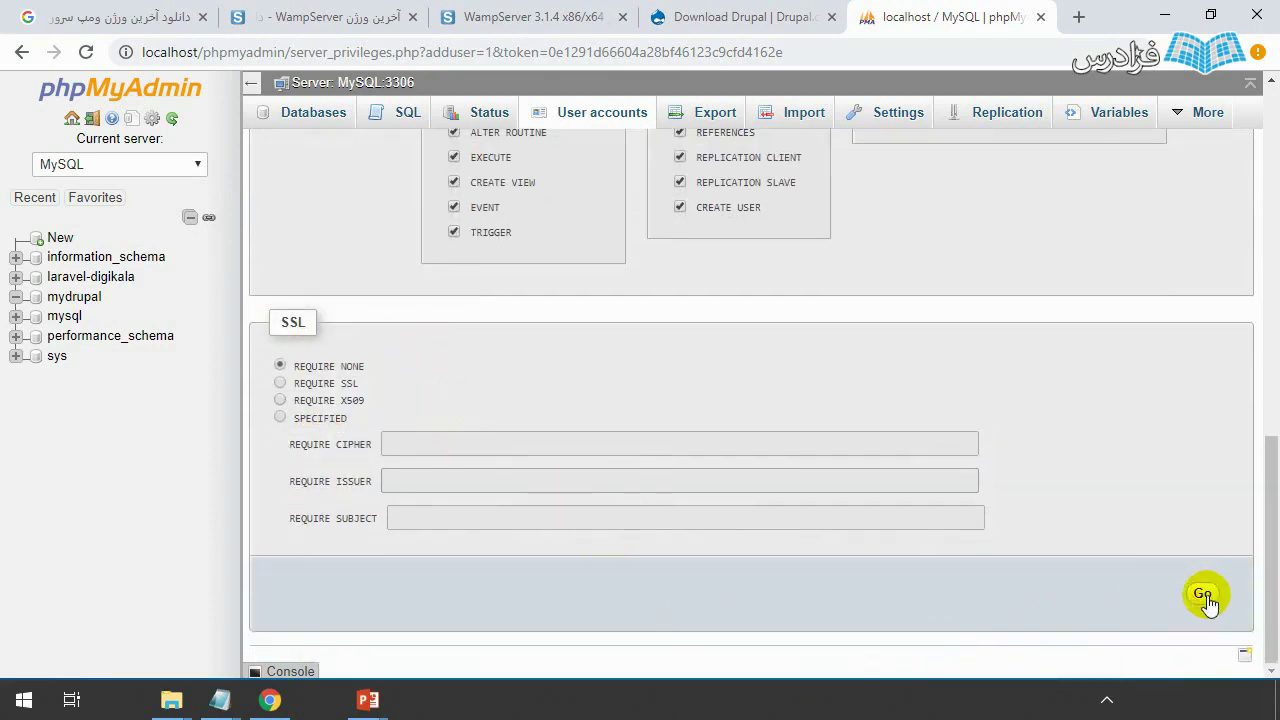
pyautogui.click(1203, 596)
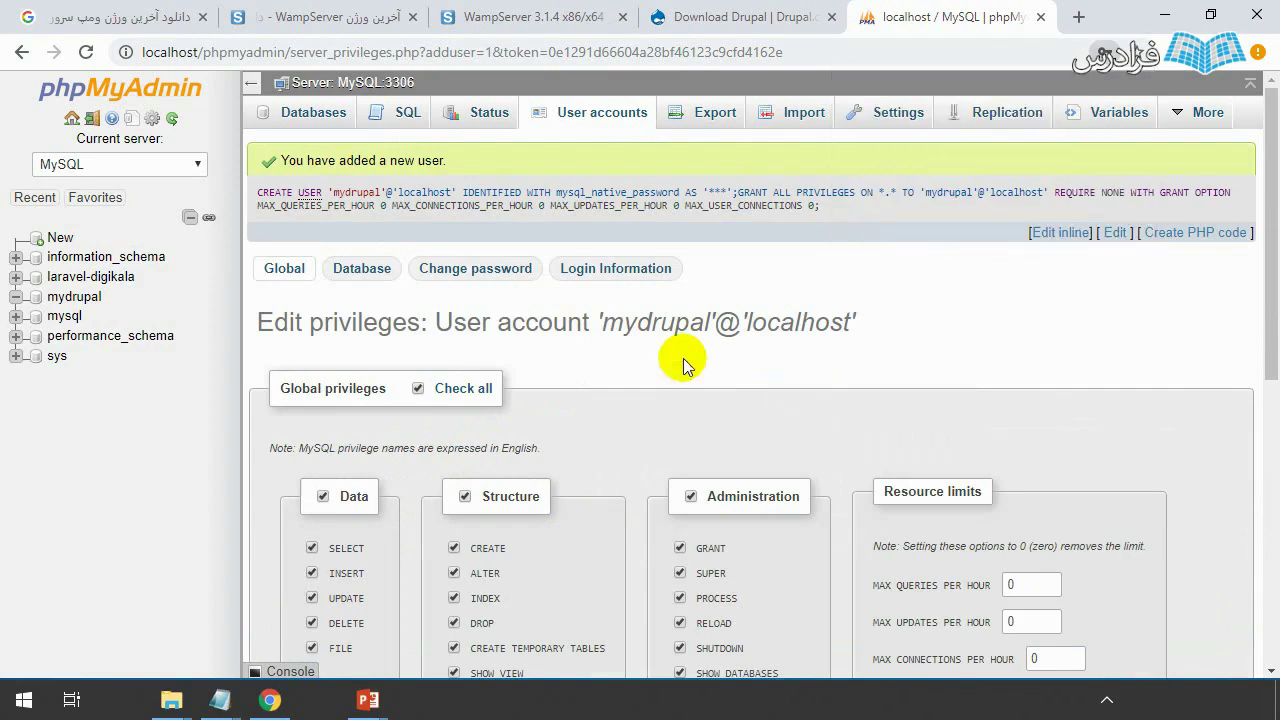
pyautogui.click(590, 128)
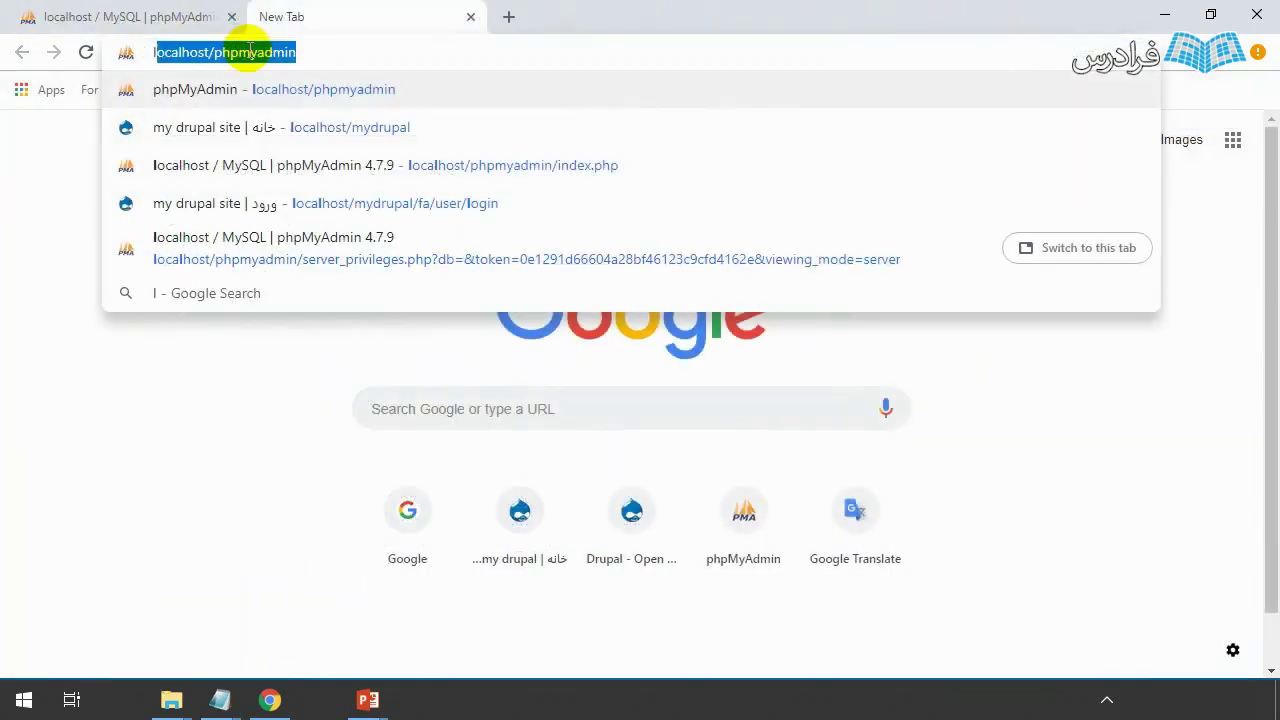
# - Load localhost/mydrupal to show its Index of /mydrupal listing with drupal-8.6.1
pyautogui.write('o')
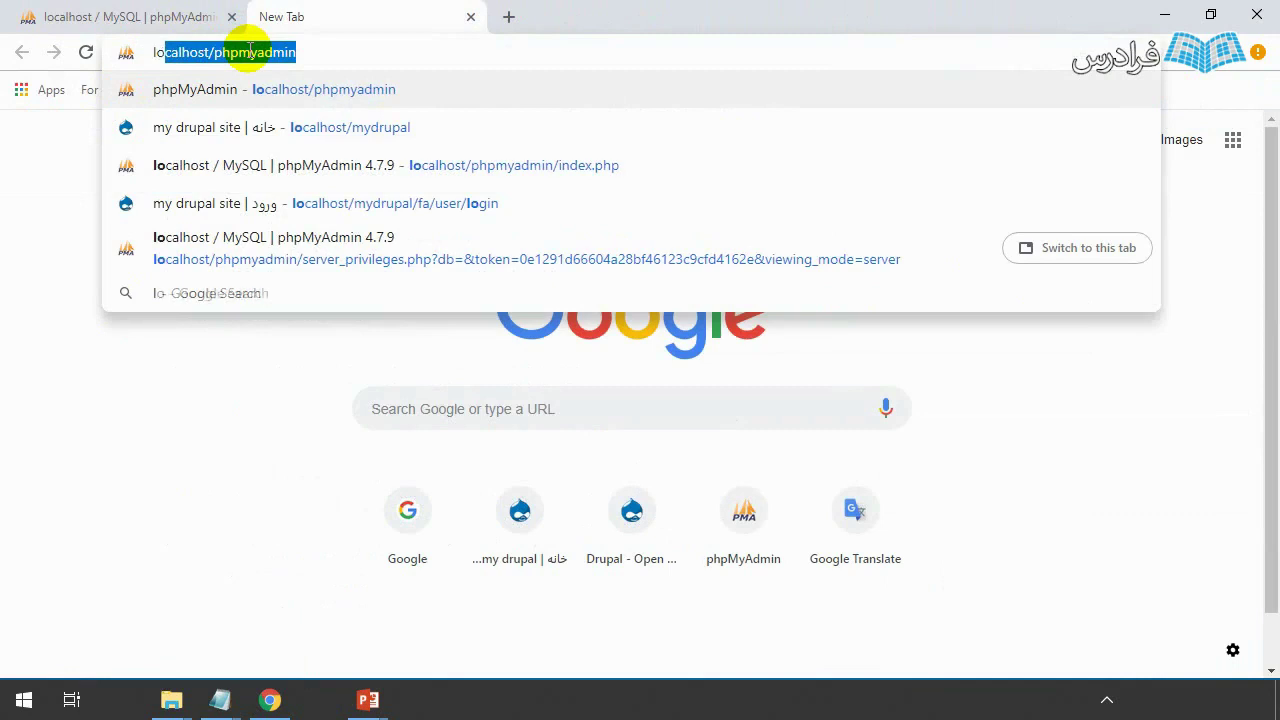
pyautogui.write('calhost/my')
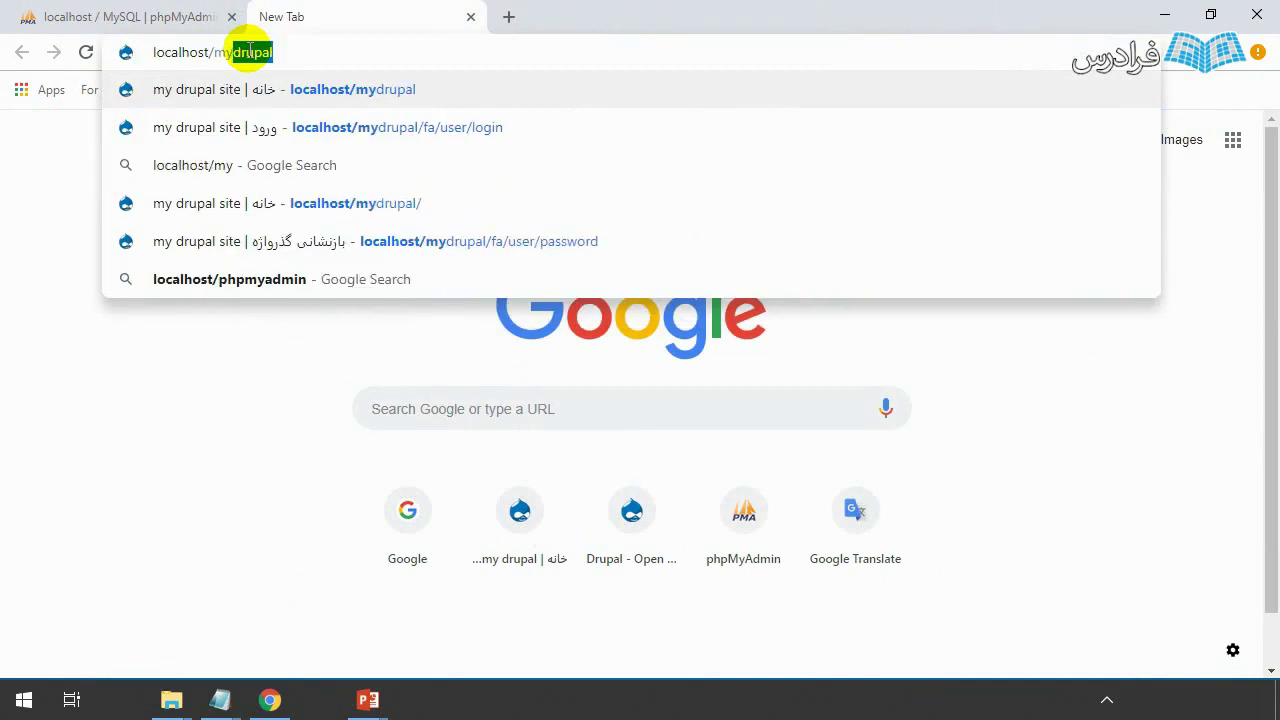
pyautogui.press('Right')
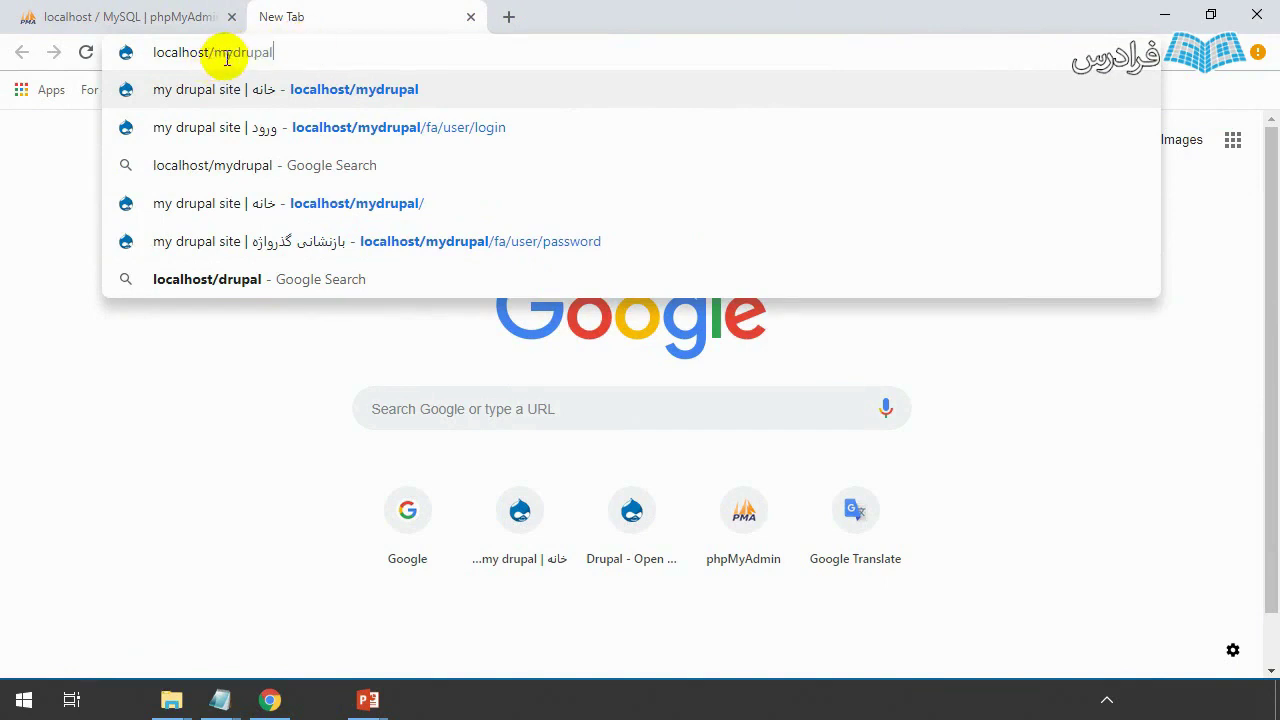
pyautogui.doubleClick(227, 54)
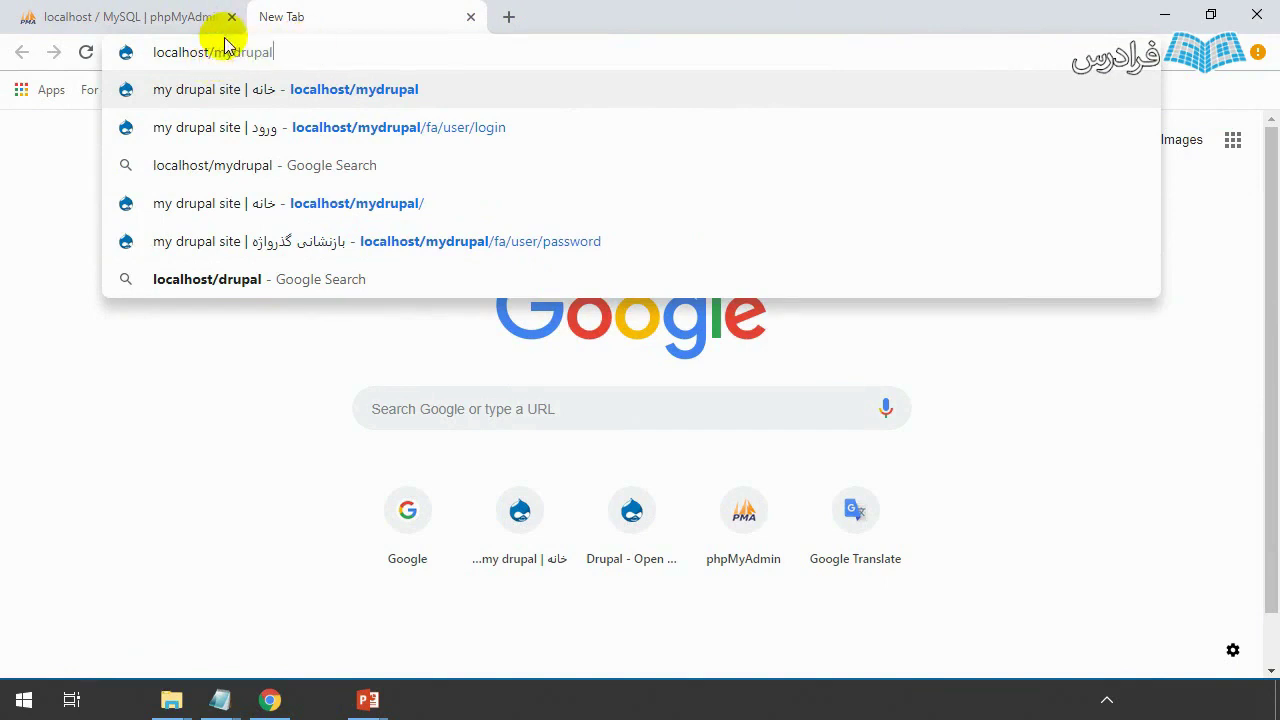
pyautogui.click(289, 56)
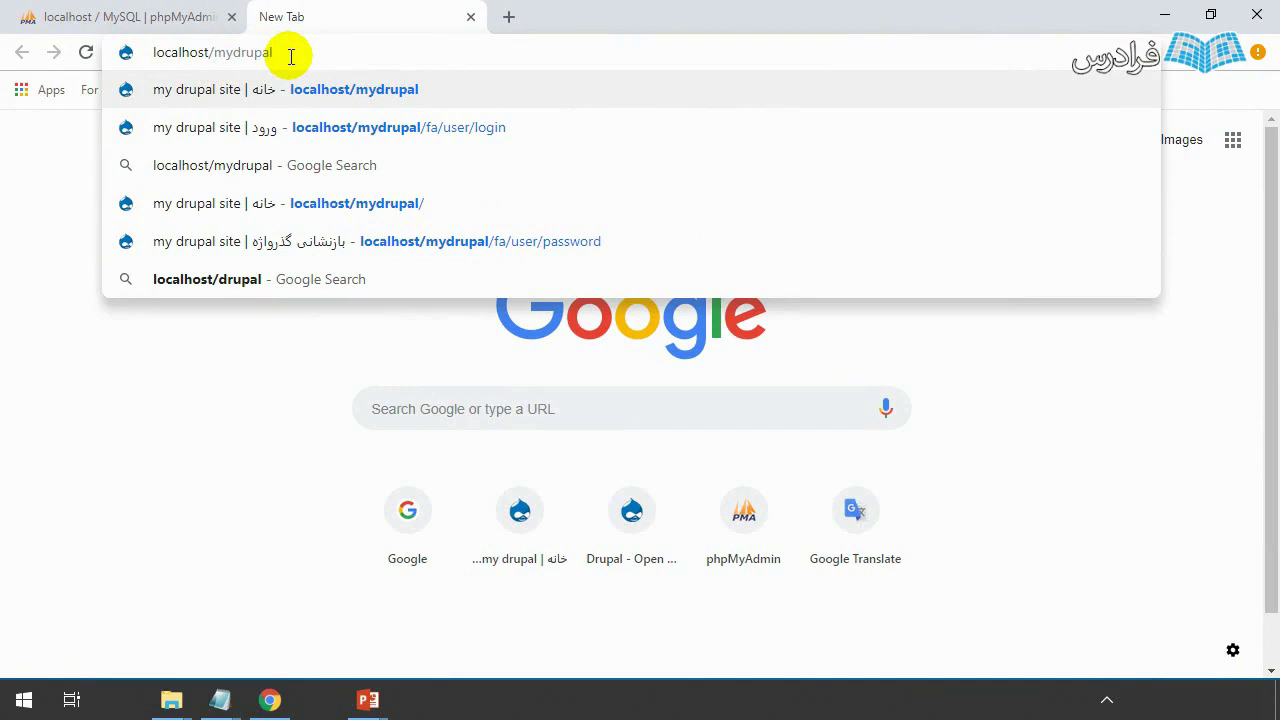
pyautogui.press('Return')
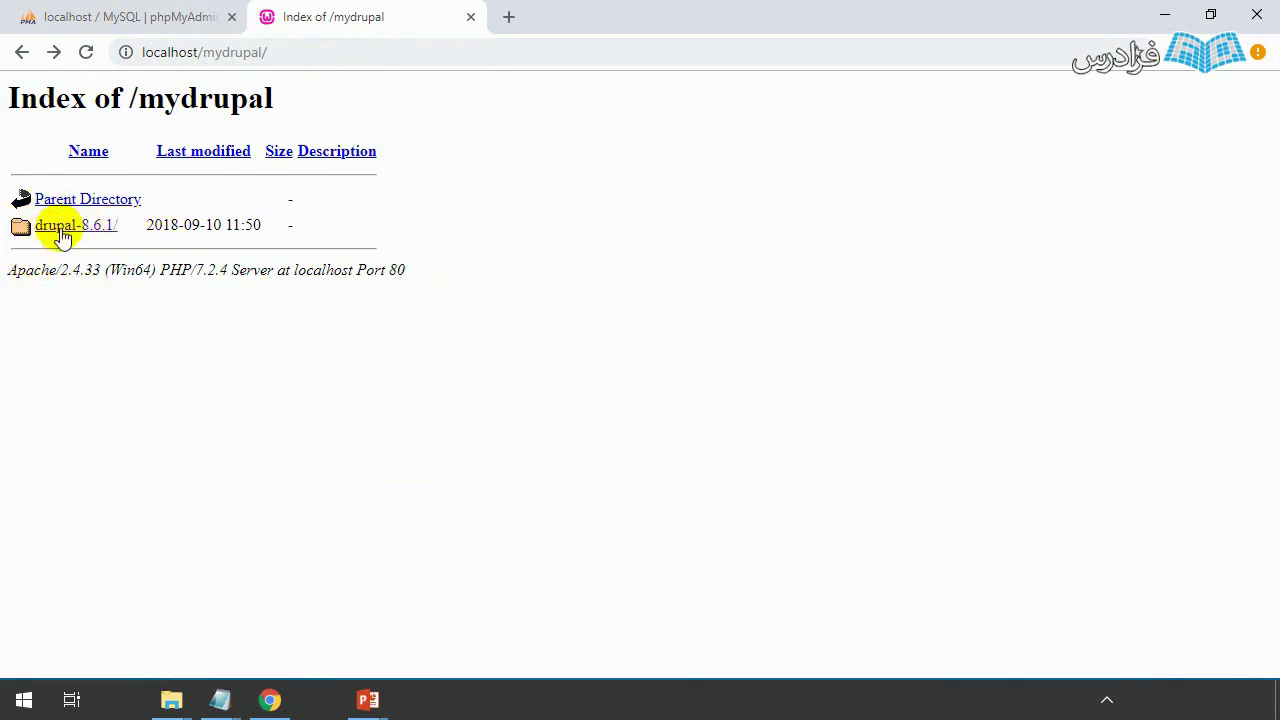
# - Move all Drupal 8.6.1 files out of drupal-8.6.1 and directly into the mydrupal folder
pyautogui.click(169, 703)
pyautogui.click(169, 703)
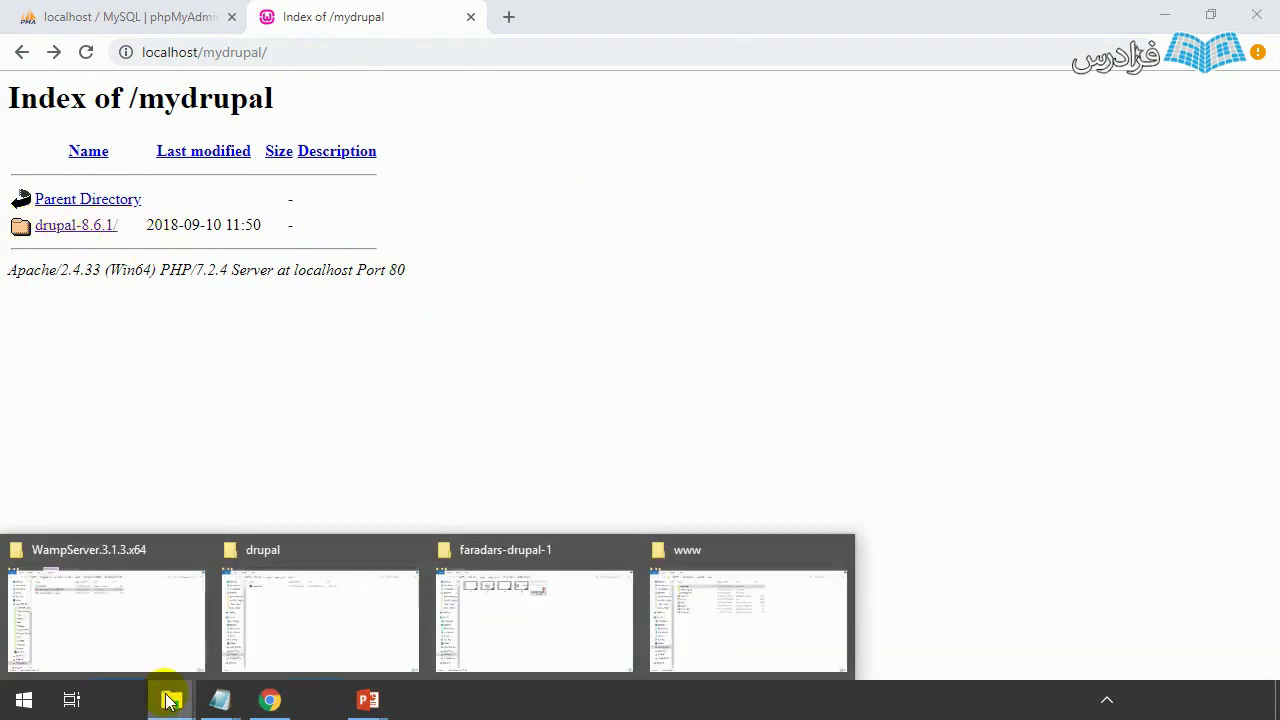
pyautogui.click(748, 620)
pyautogui.doubleClick(277, 123)
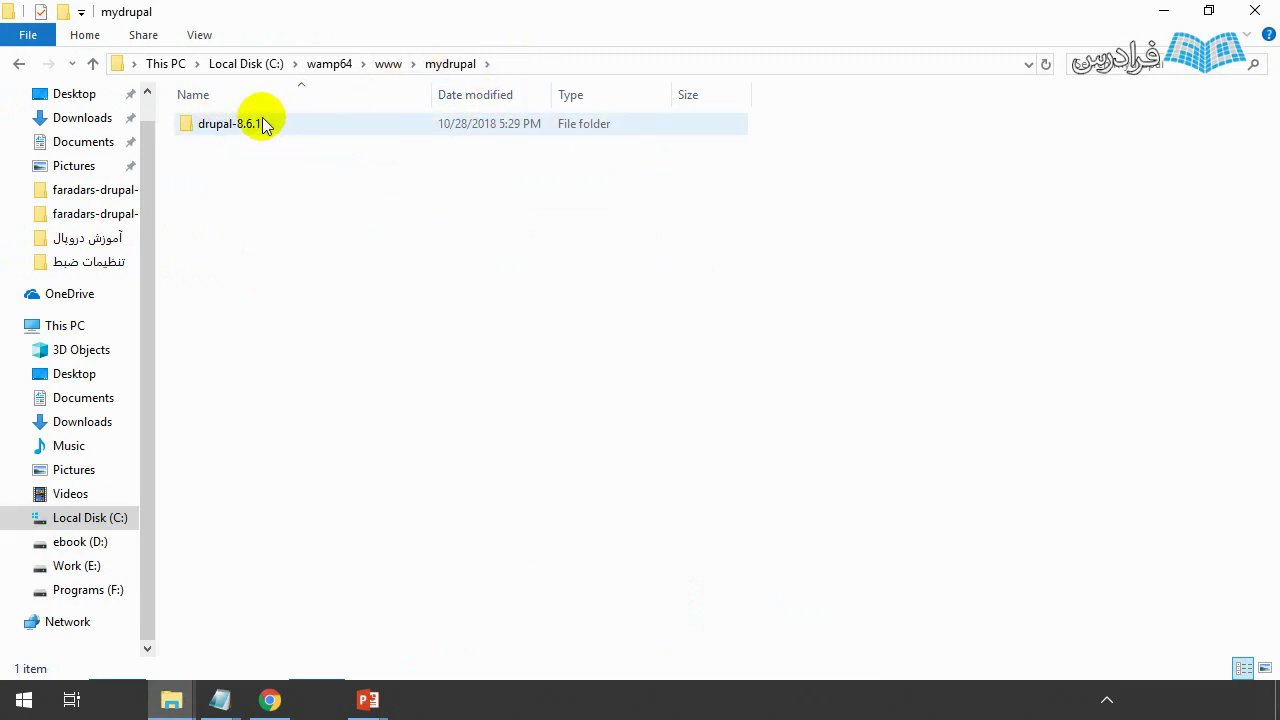
pyautogui.doubleClick(250, 128)
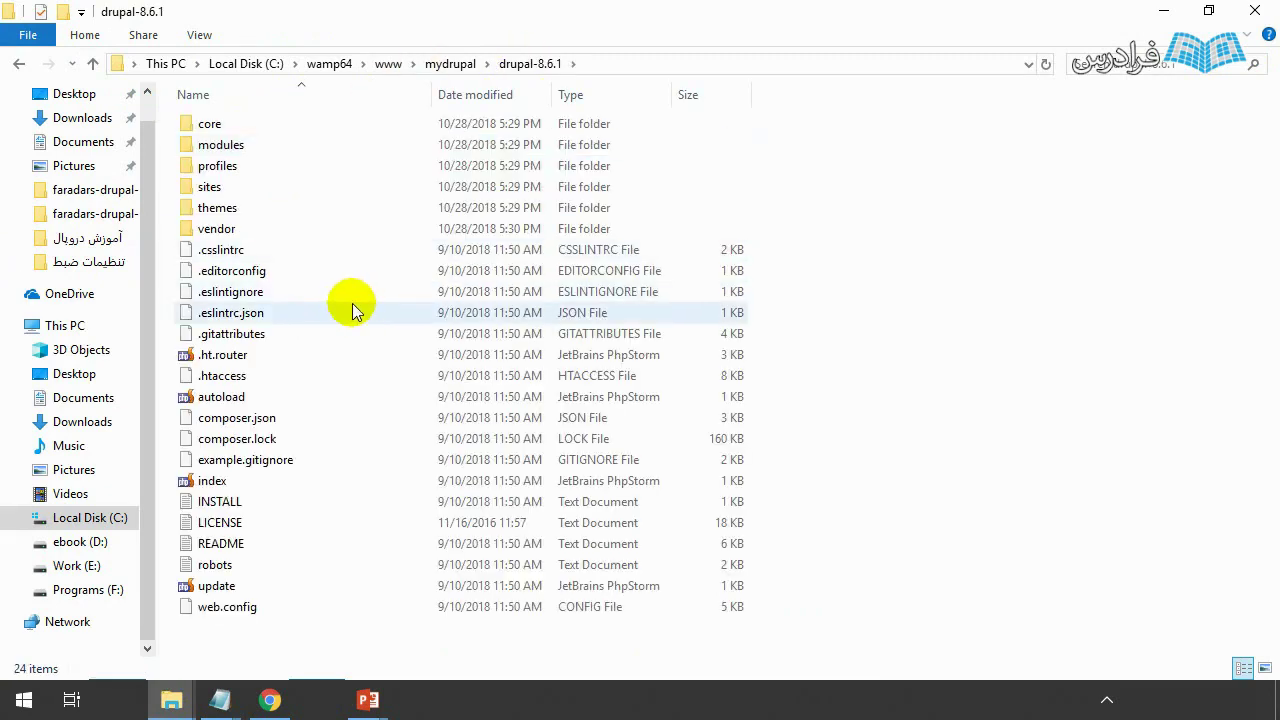
pyautogui.hotkey('ctrl', 'a')
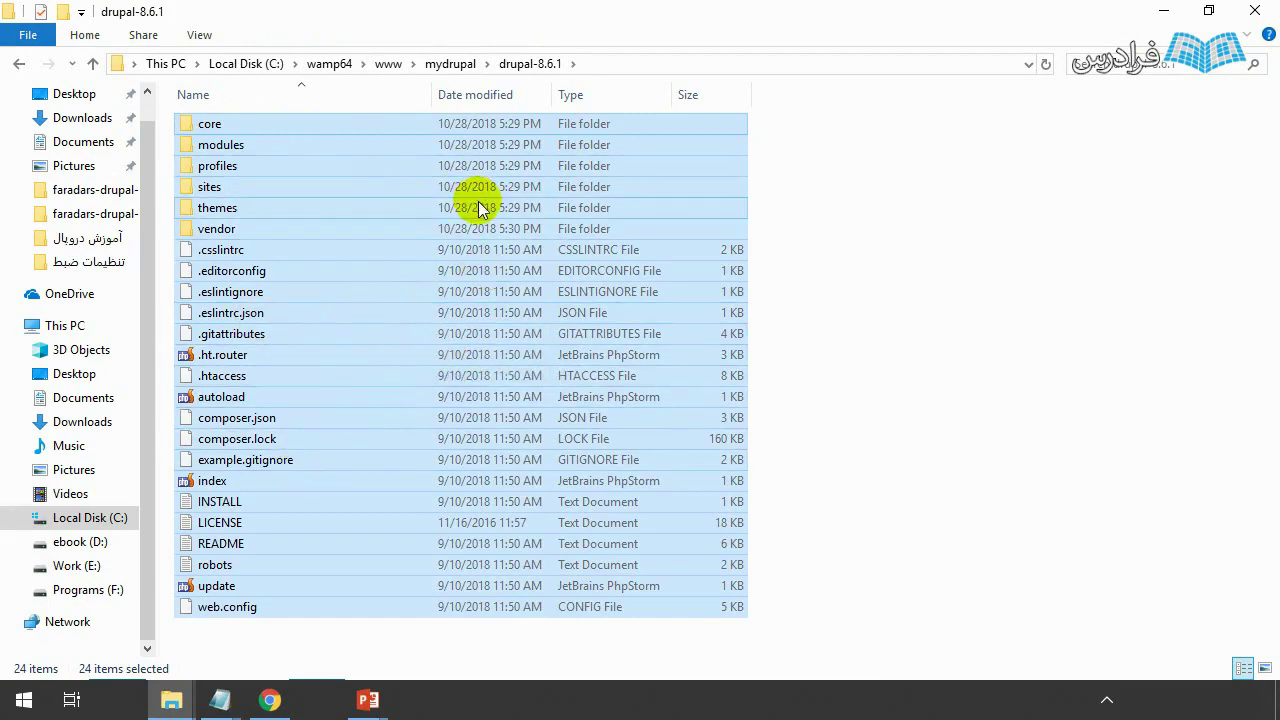
pyautogui.press('BackSpace')
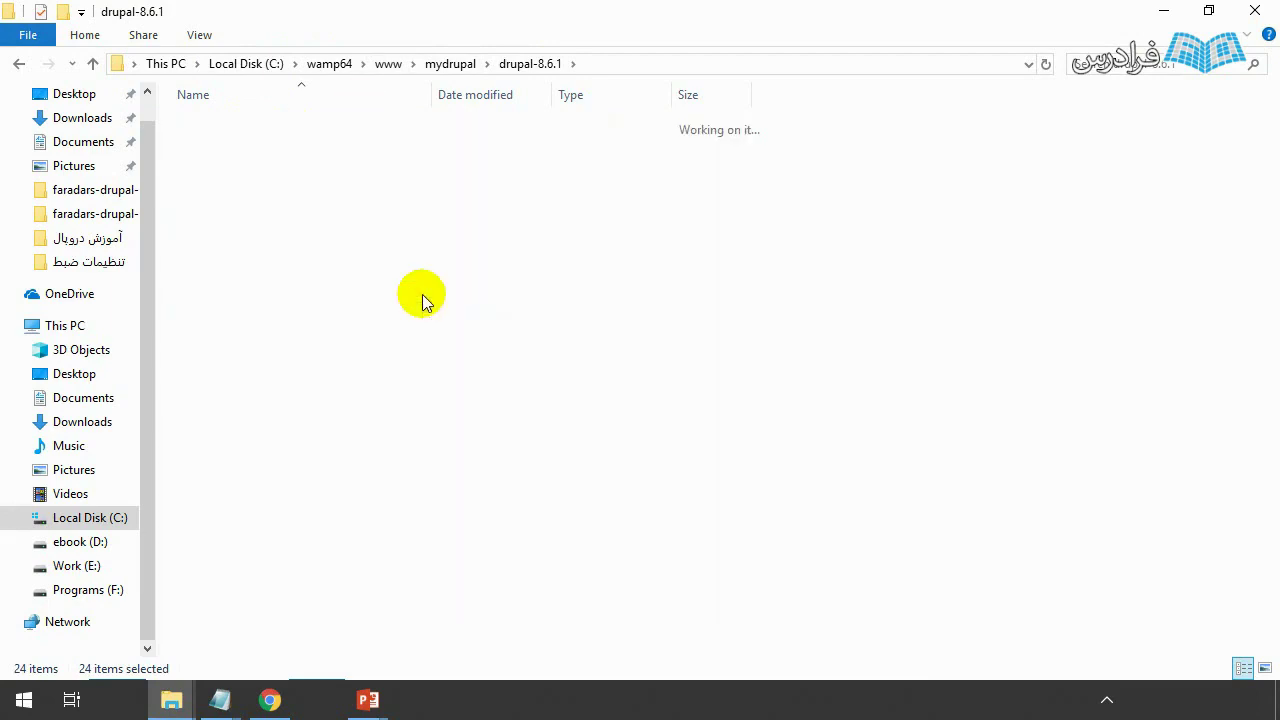
pyautogui.click(388, 302)
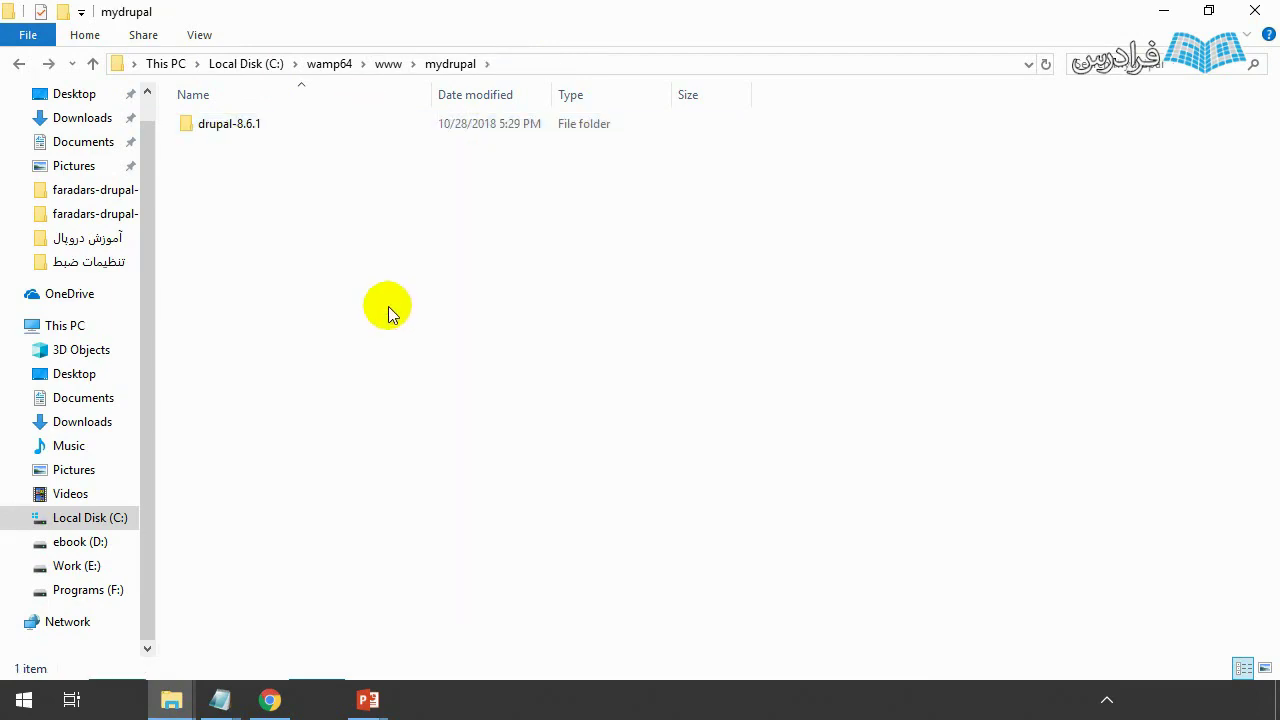
pyautogui.hotkey('ctrl', 'v')
# - Delete the emptied drupal-8.6.1 folder and return to the browser's Drupal installer
pyautogui.doubleClick(346, 147)
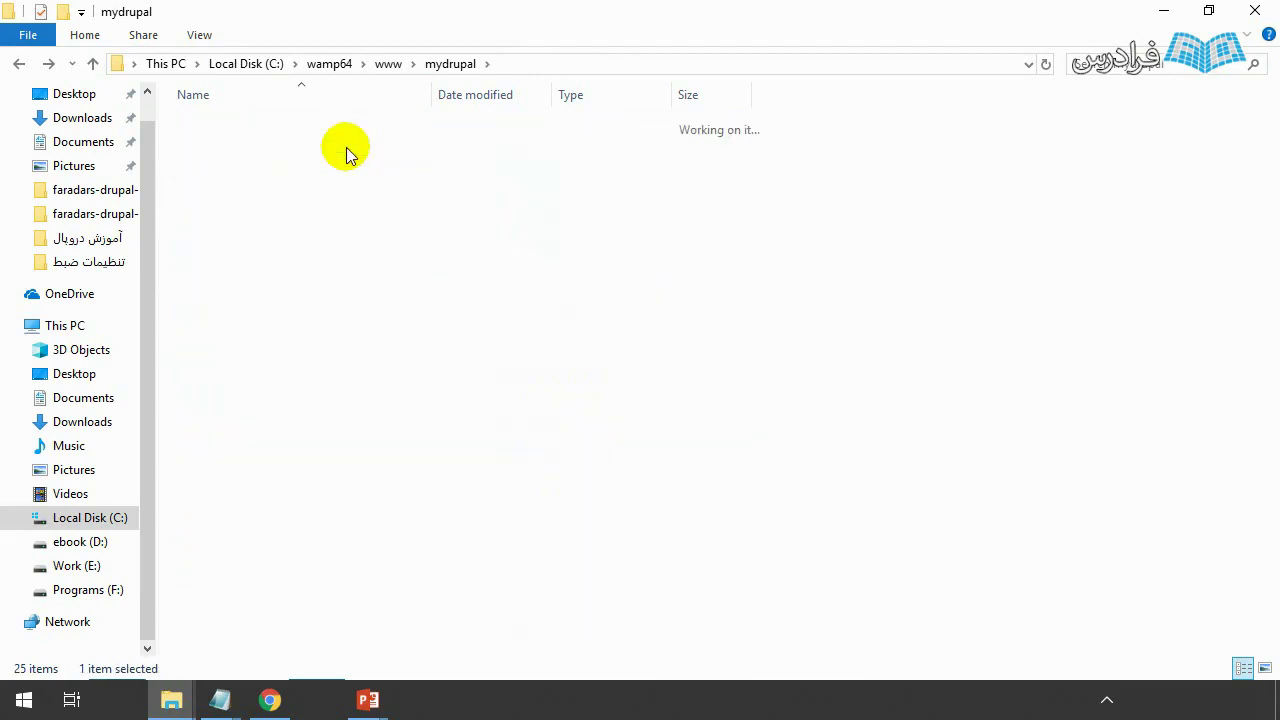
pyautogui.press('BackSpace')
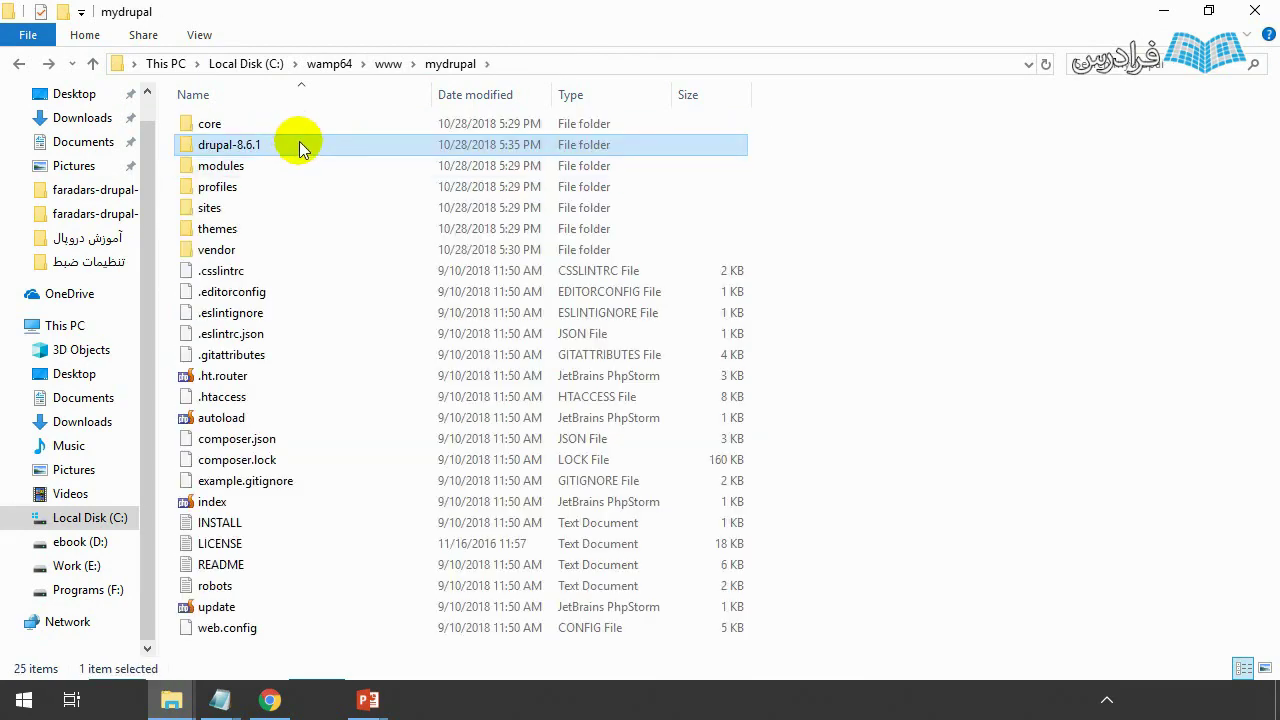
pyautogui.press('Delete')
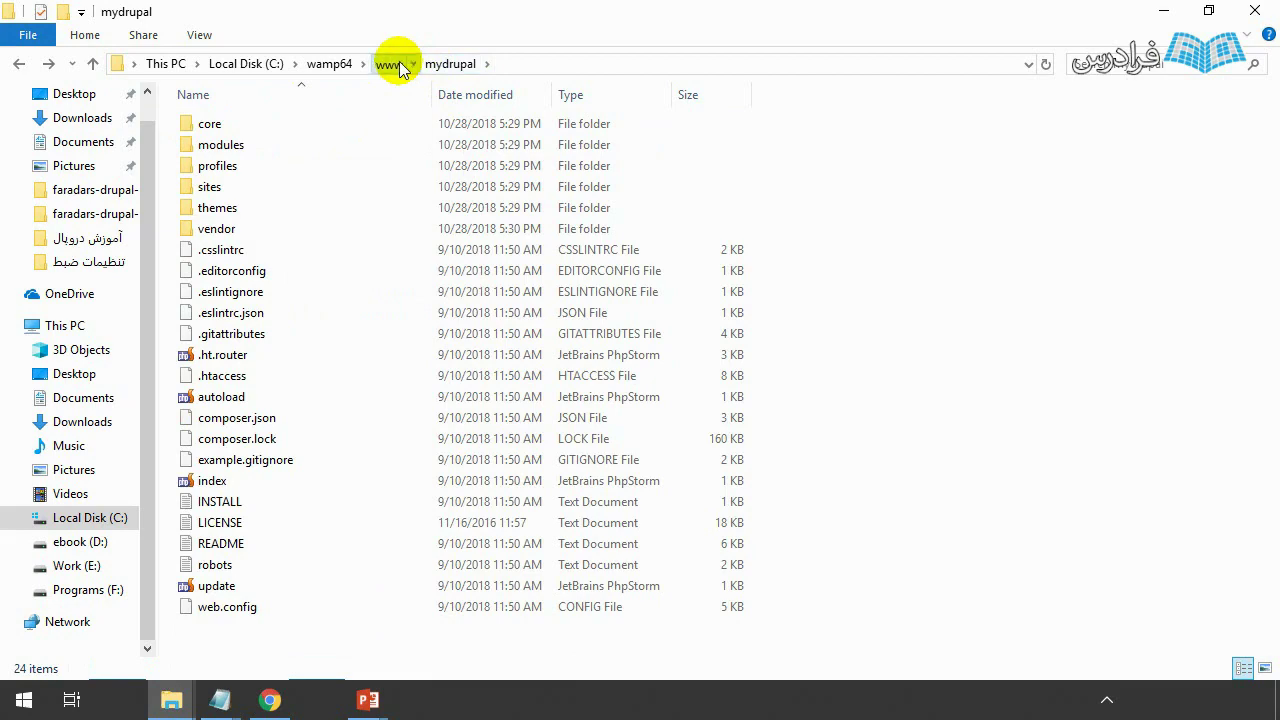
pyautogui.click(390, 64)
pyautogui.doubleClick(286, 137)
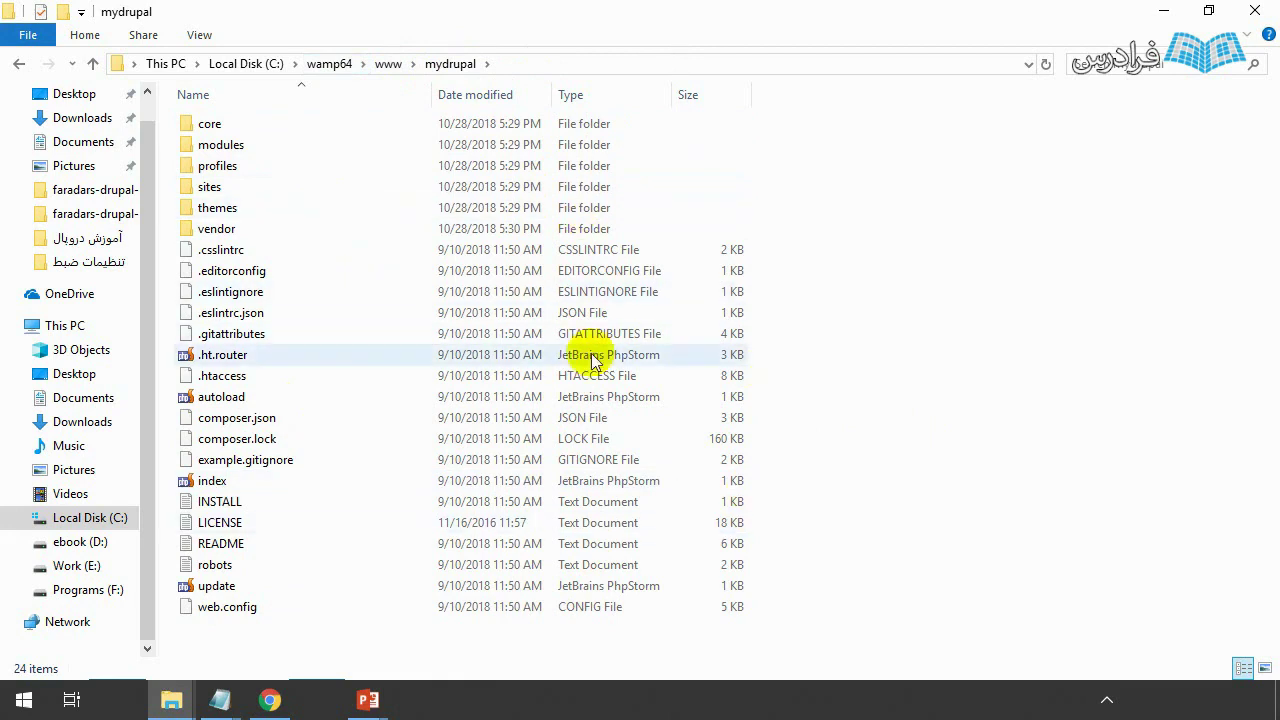
pyautogui.click(270, 700)
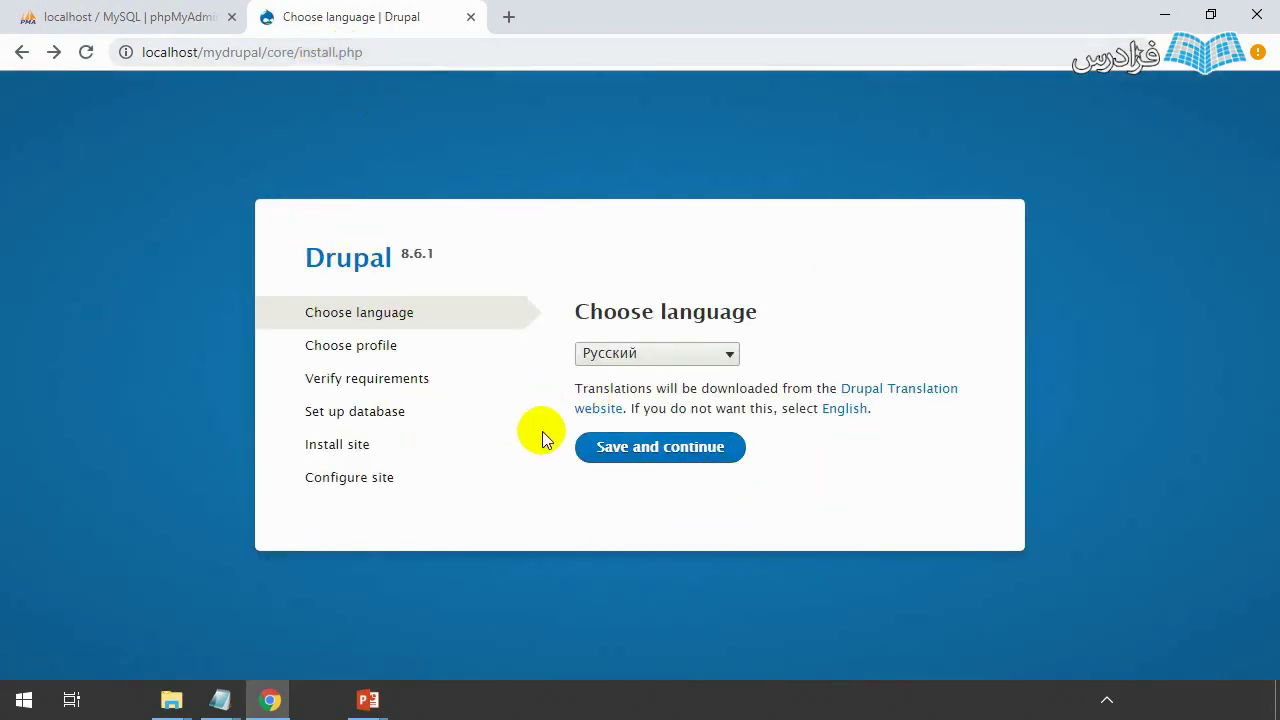
# - Choose English as the installation language and continue to the database configuration step
pyautogui.click(640, 358)
pyautogui.scroll(5, 669, 275)
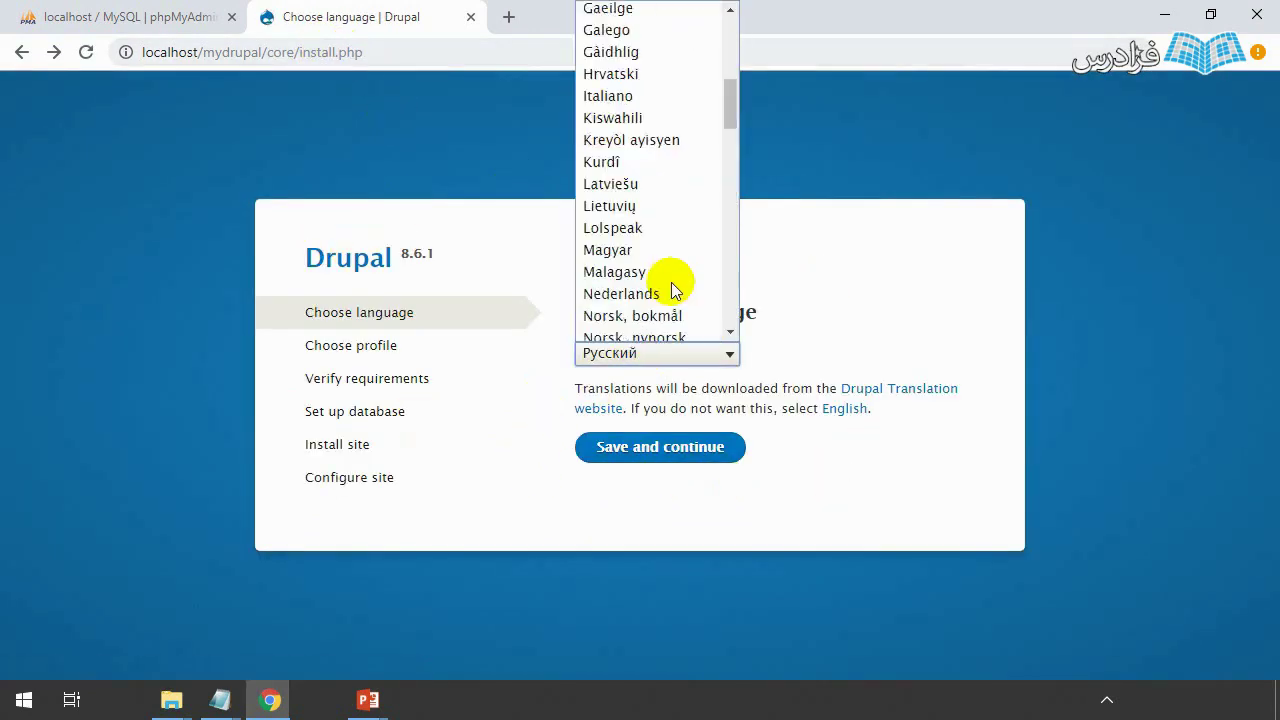
pyautogui.scroll(5, 671, 283)
pyautogui.click(629, 254)
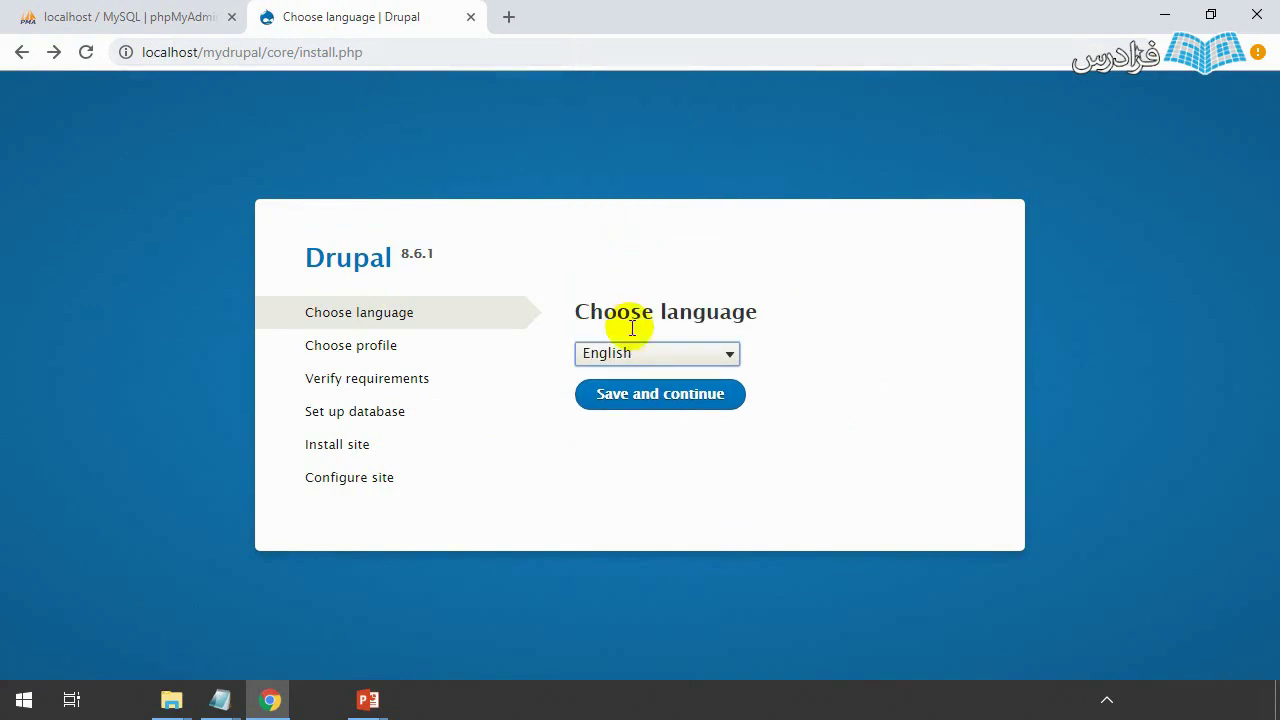
pyautogui.click(601, 401)
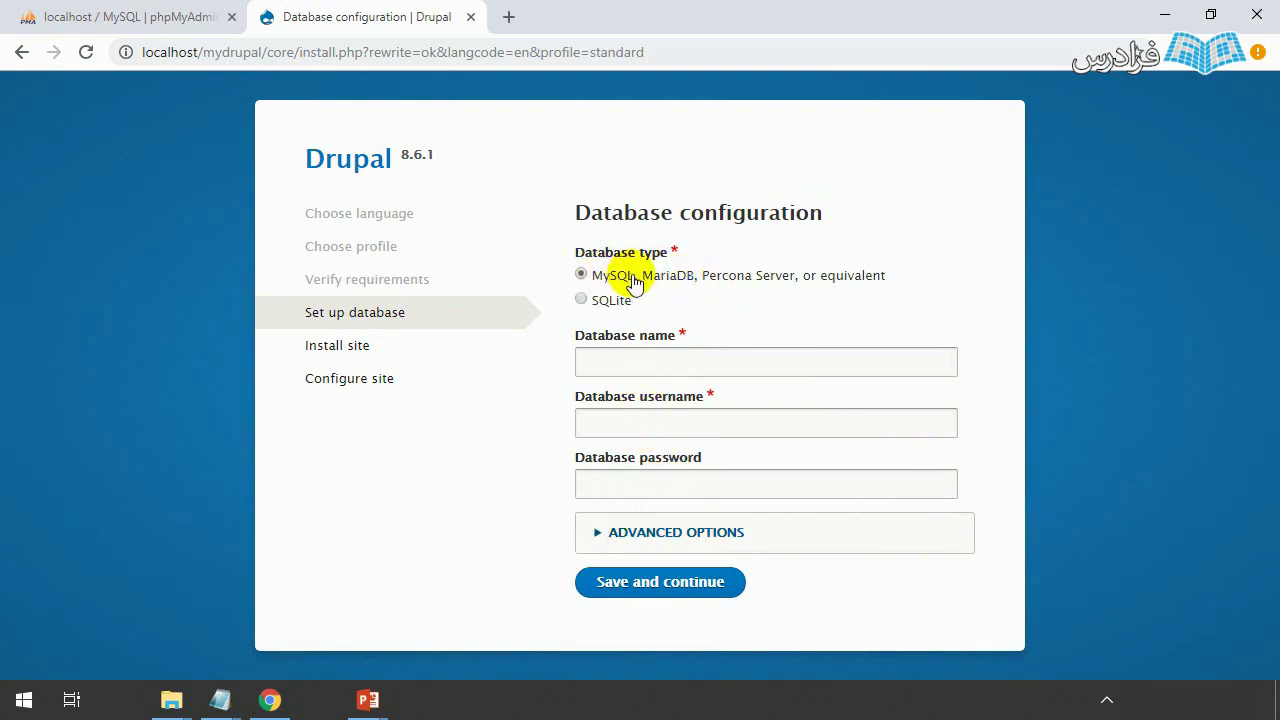
# - Submit database name and username mydrupal with the password copied from the Notepad credentials note
pyautogui.click(646, 364)
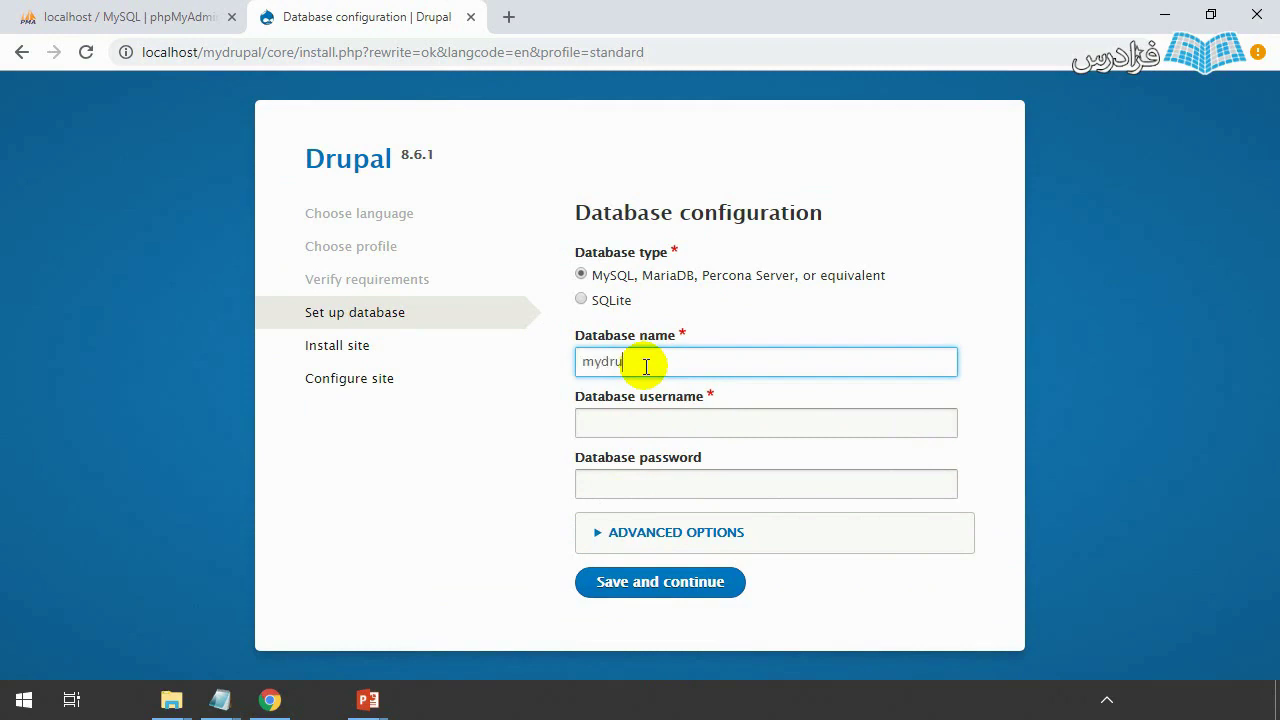
pyautogui.click(674, 419)
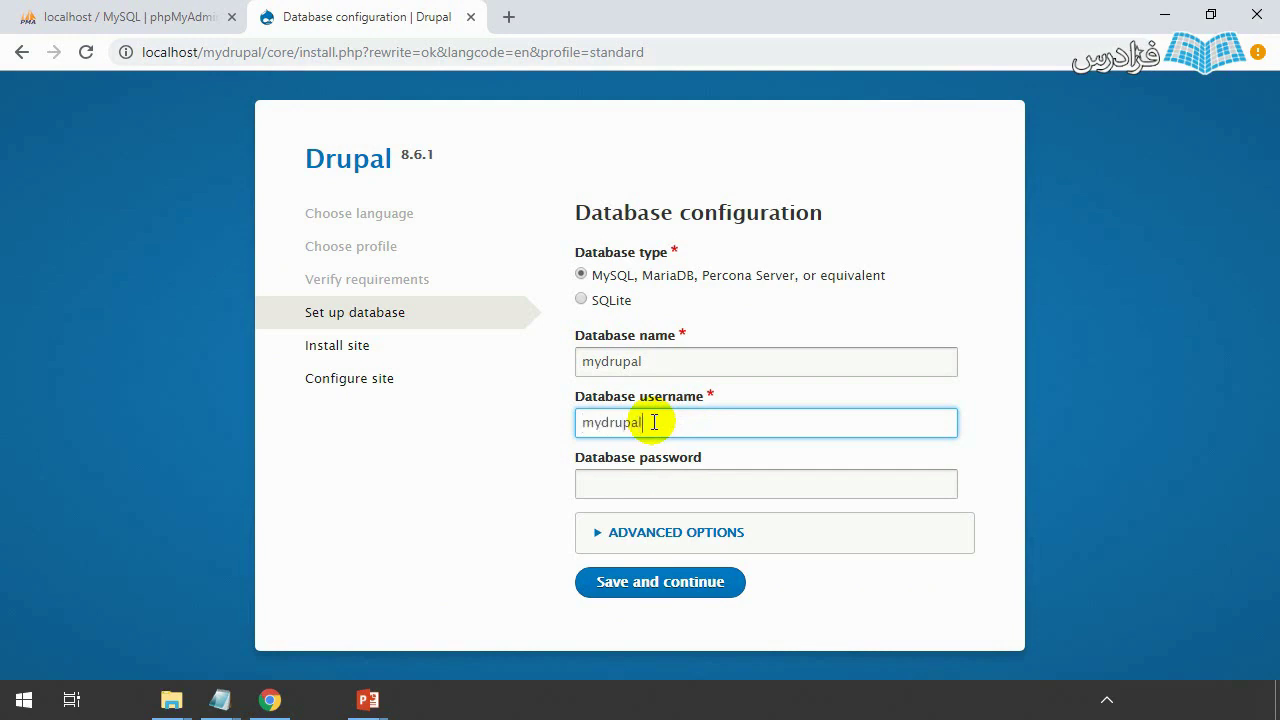
pyautogui.click(220, 698)
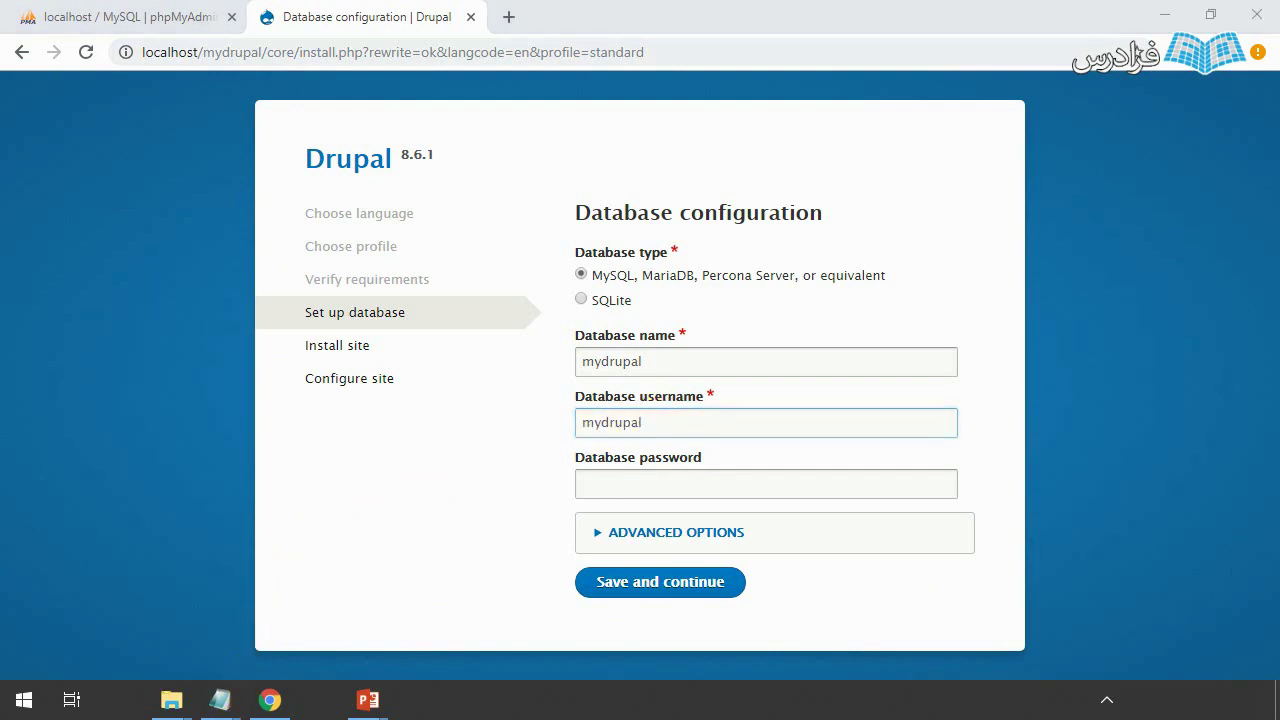
pyautogui.click(110, 615)
pyautogui.moveTo(140, 107); pyautogui.dragTo(6, 106)
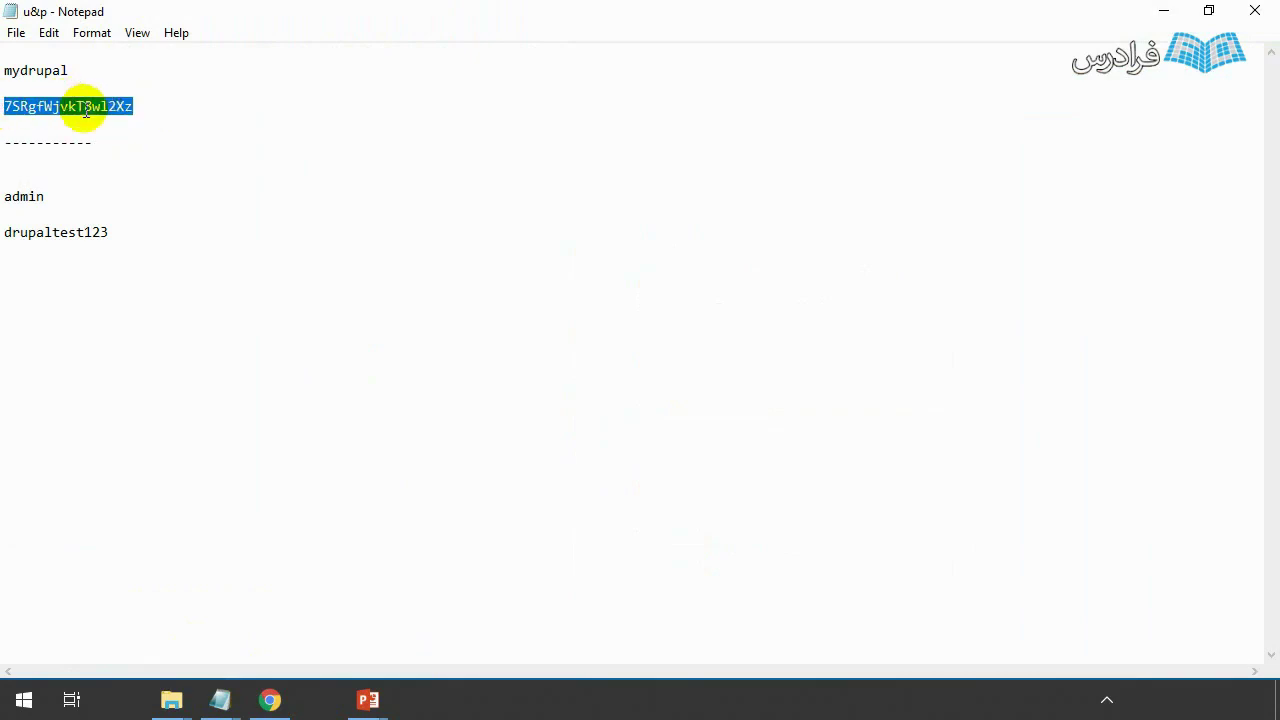
pyautogui.press('super')
pyautogui.click(270, 699)
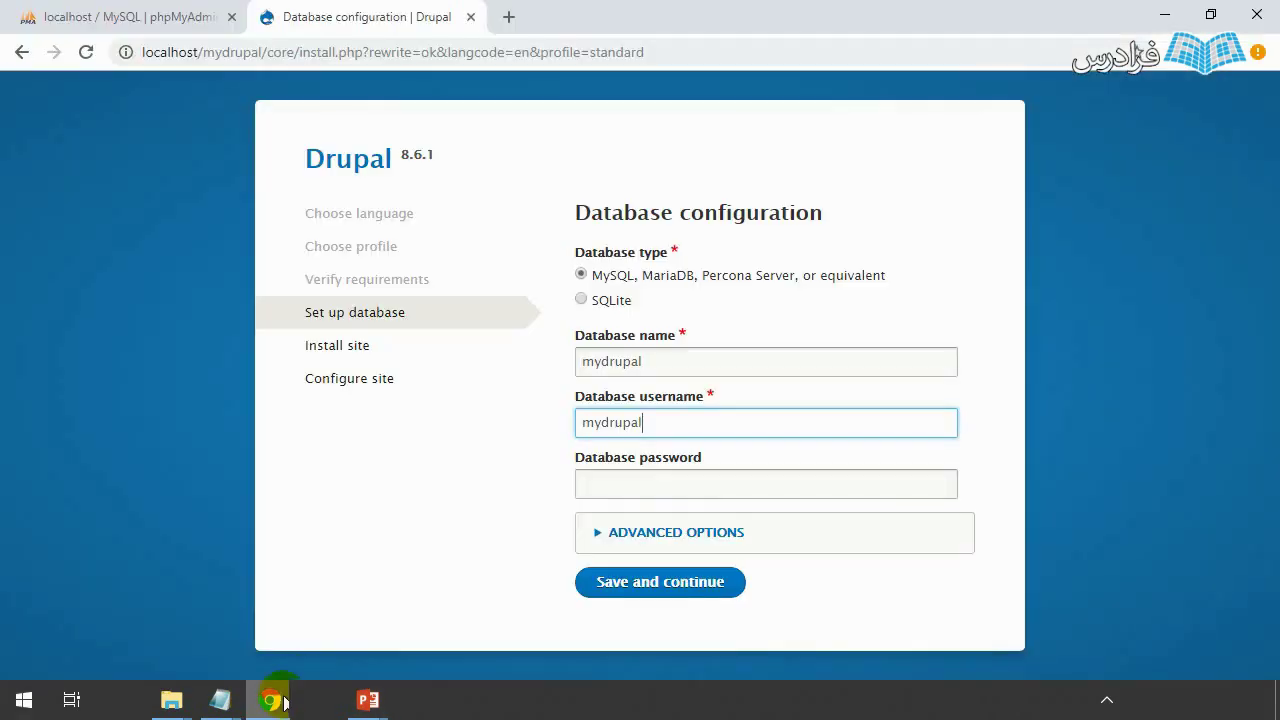
pyautogui.click(729, 480)
pyautogui.hotkey('ctrl', 'v')
pyautogui.click(626, 586)
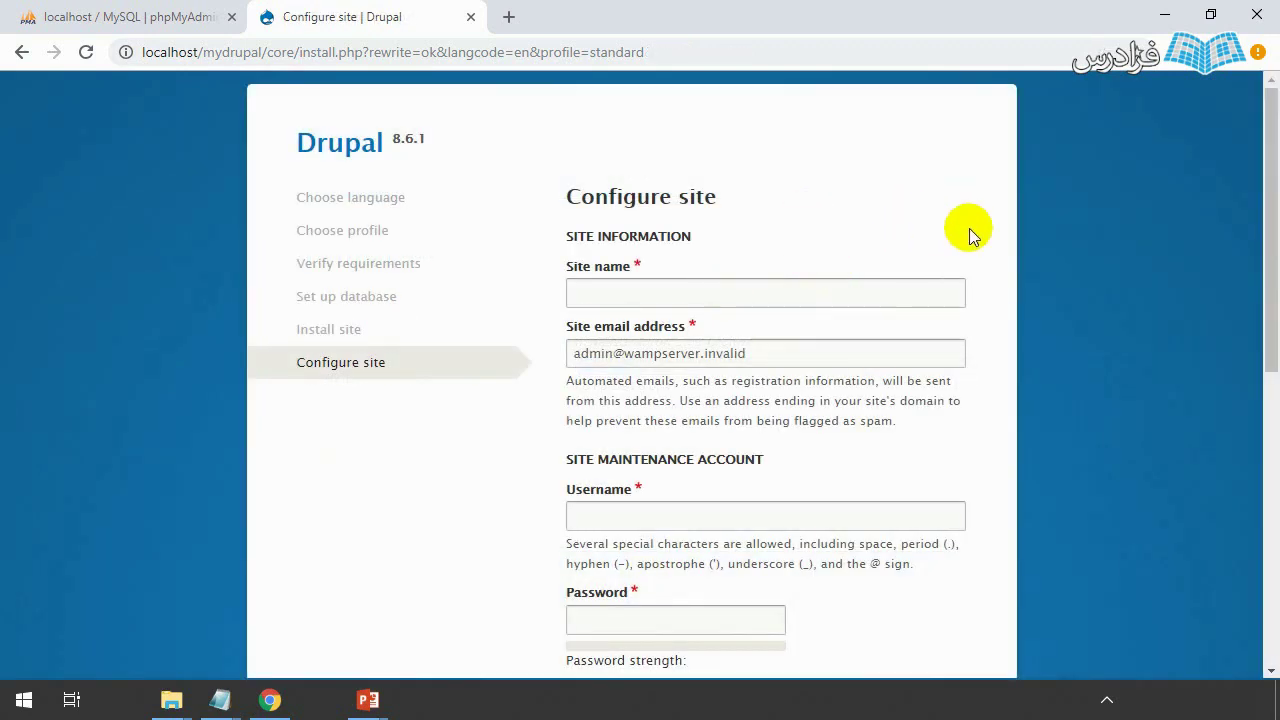
# - Enter 'my drupal' as the site name and replace the default site email with the administrator's address
pyautogui.click(605, 292)
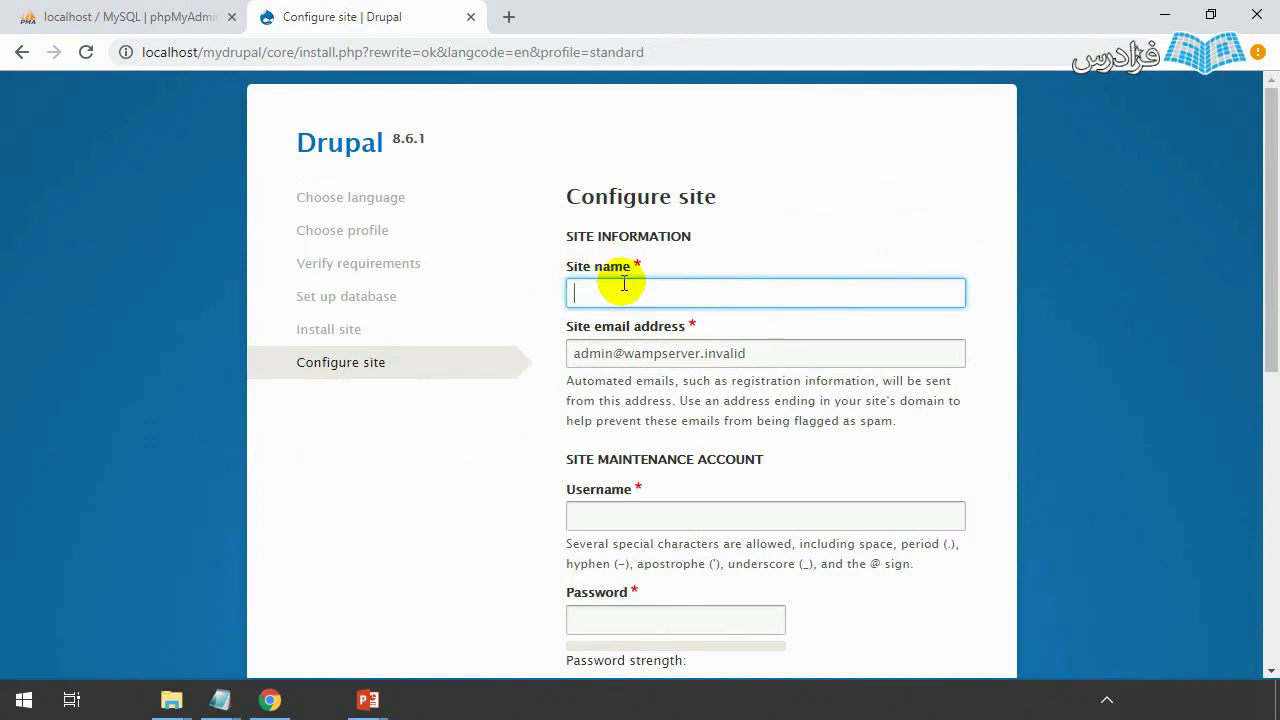
pyautogui.write('my drupal')
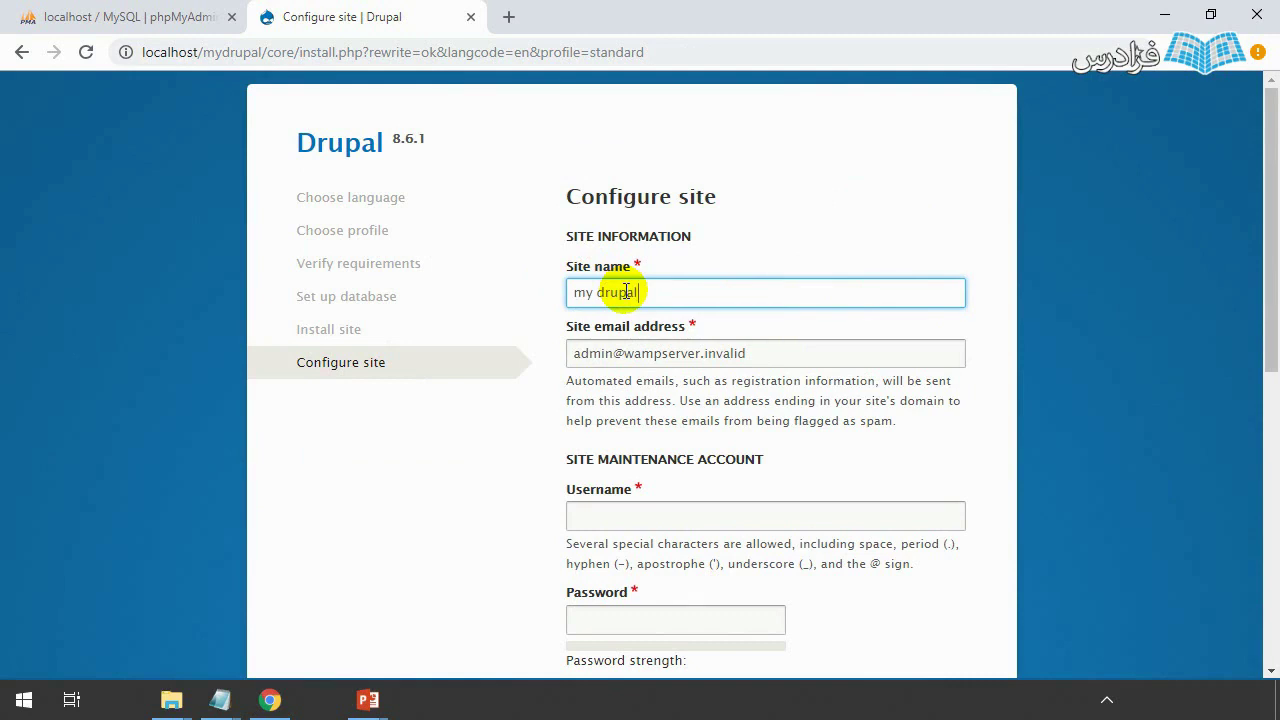
pyautogui.moveTo(771, 354); pyautogui.dragTo(488, 367)
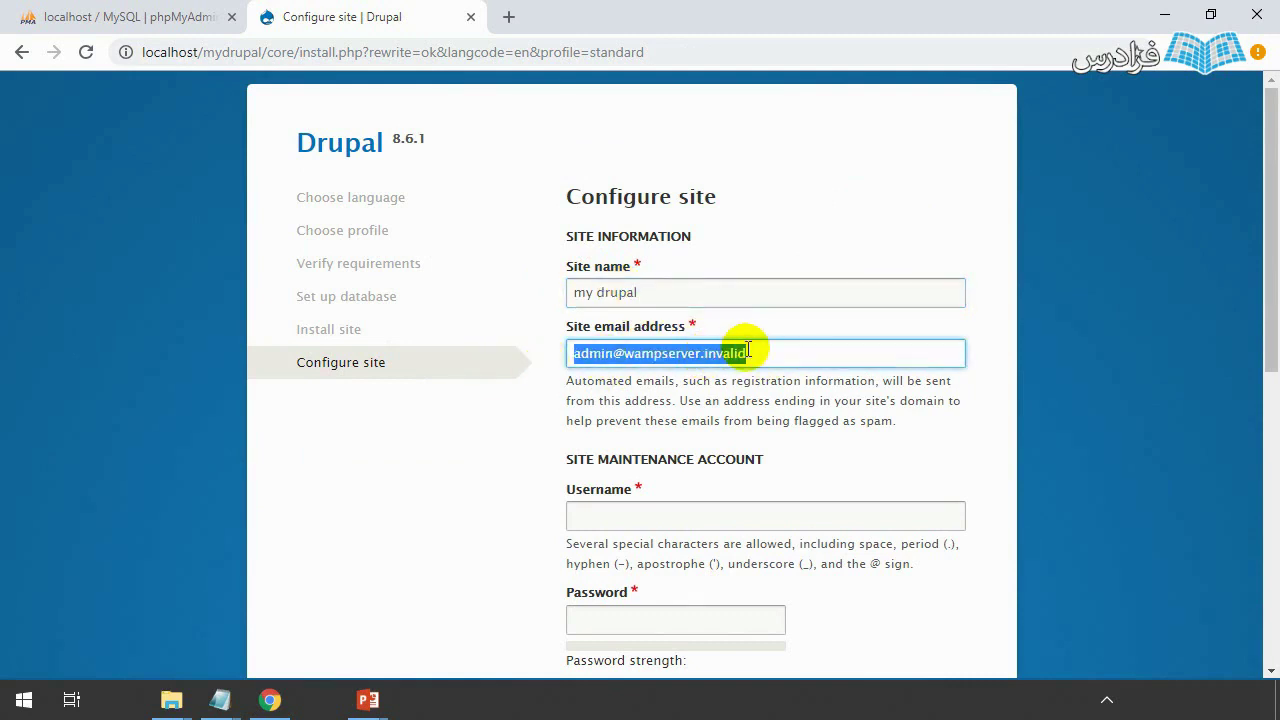
pyautogui.press('BackSpace')
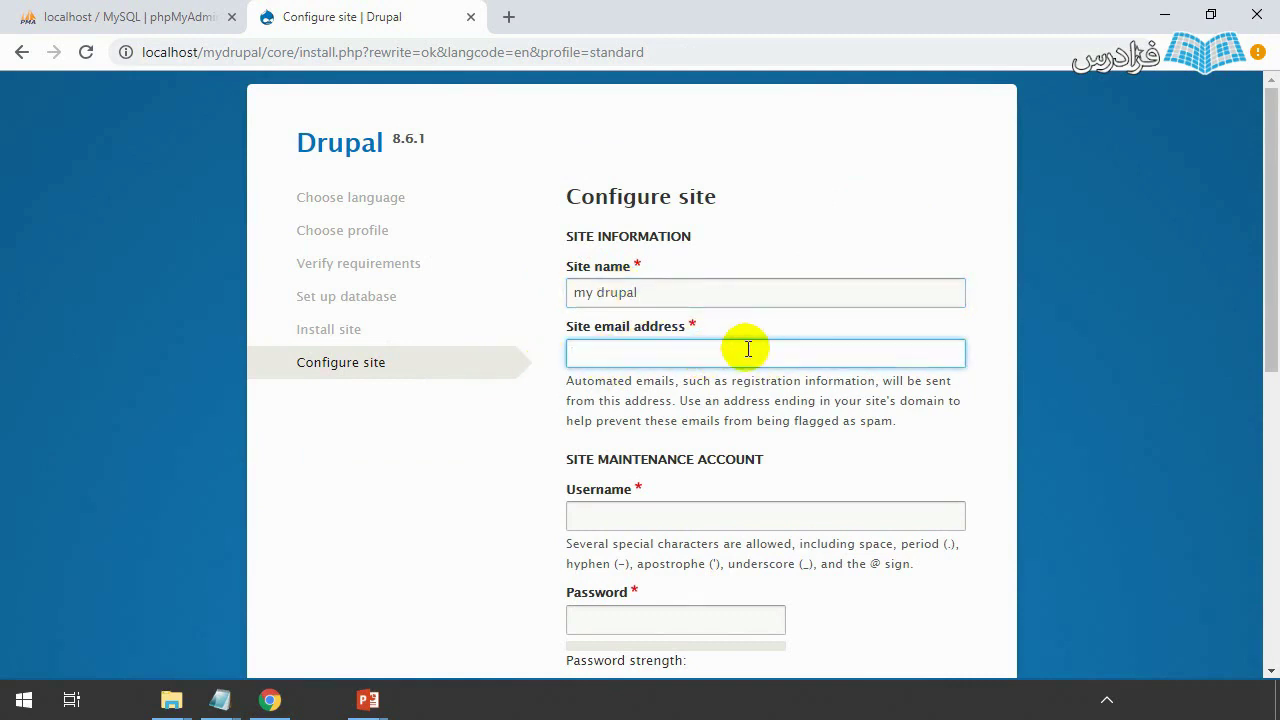
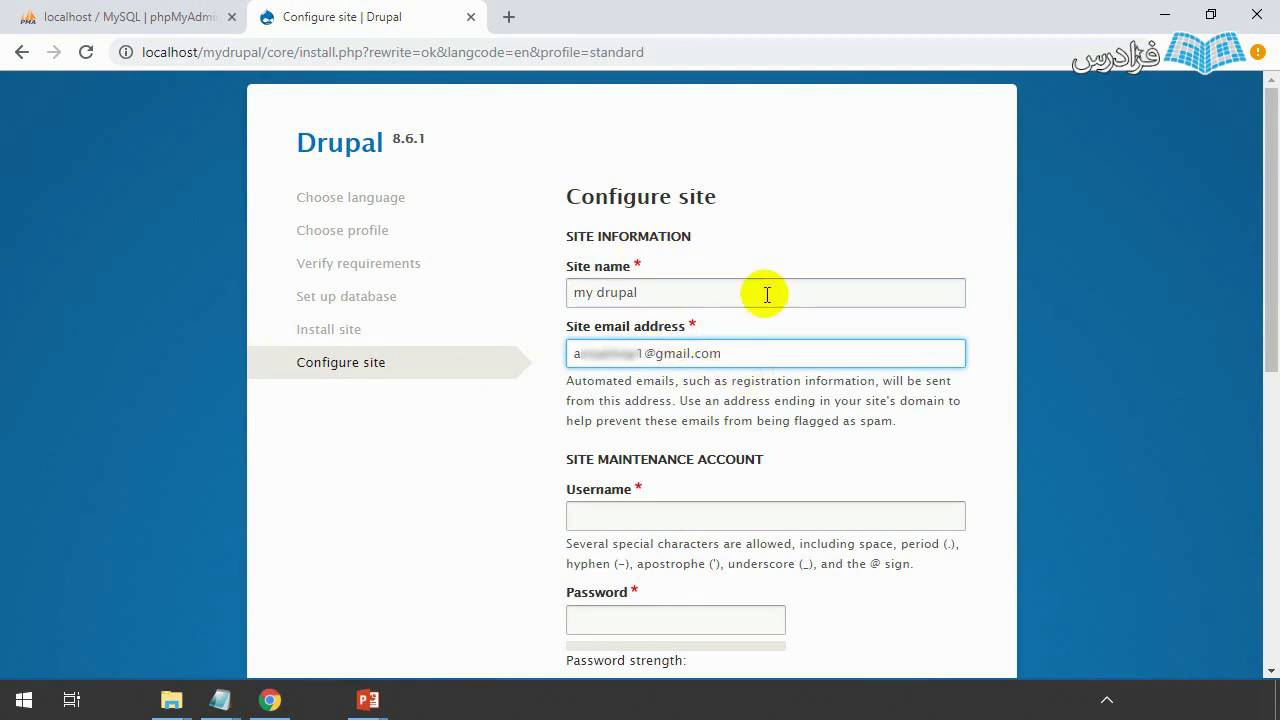
pyautogui.scroll(-2, 700, 298)
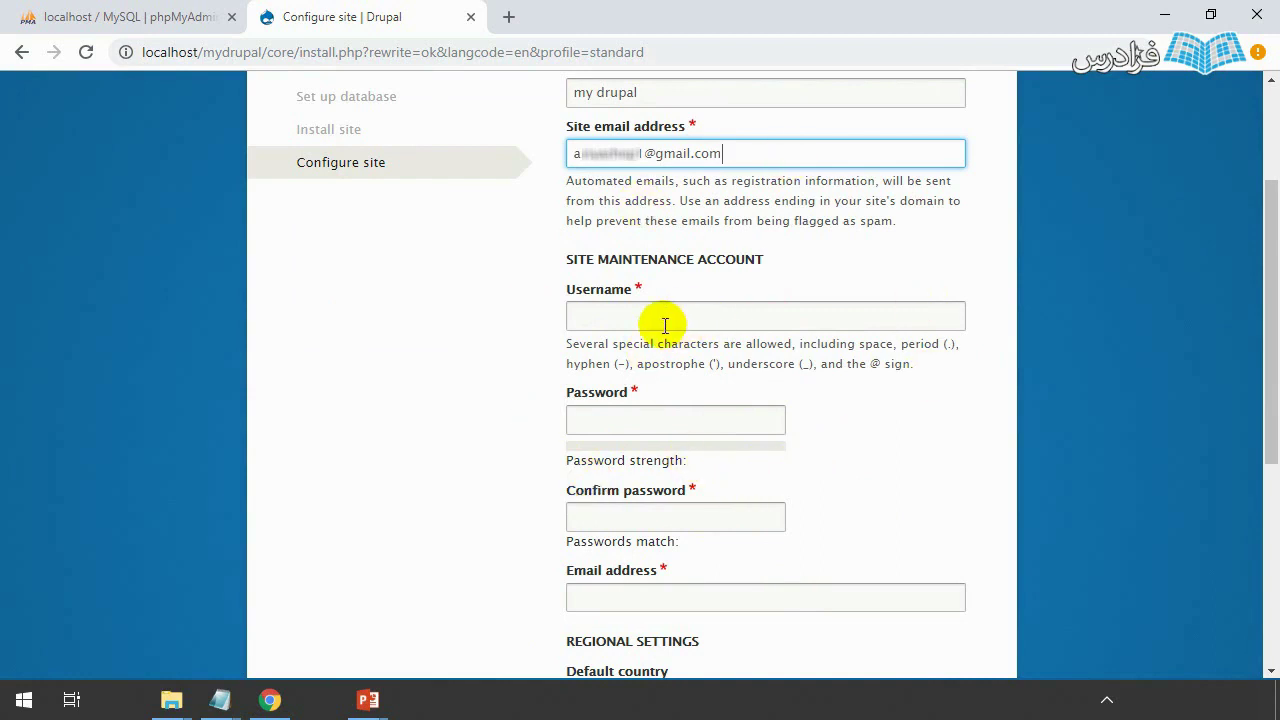
pyautogui.scroll(-1, 664, 325)
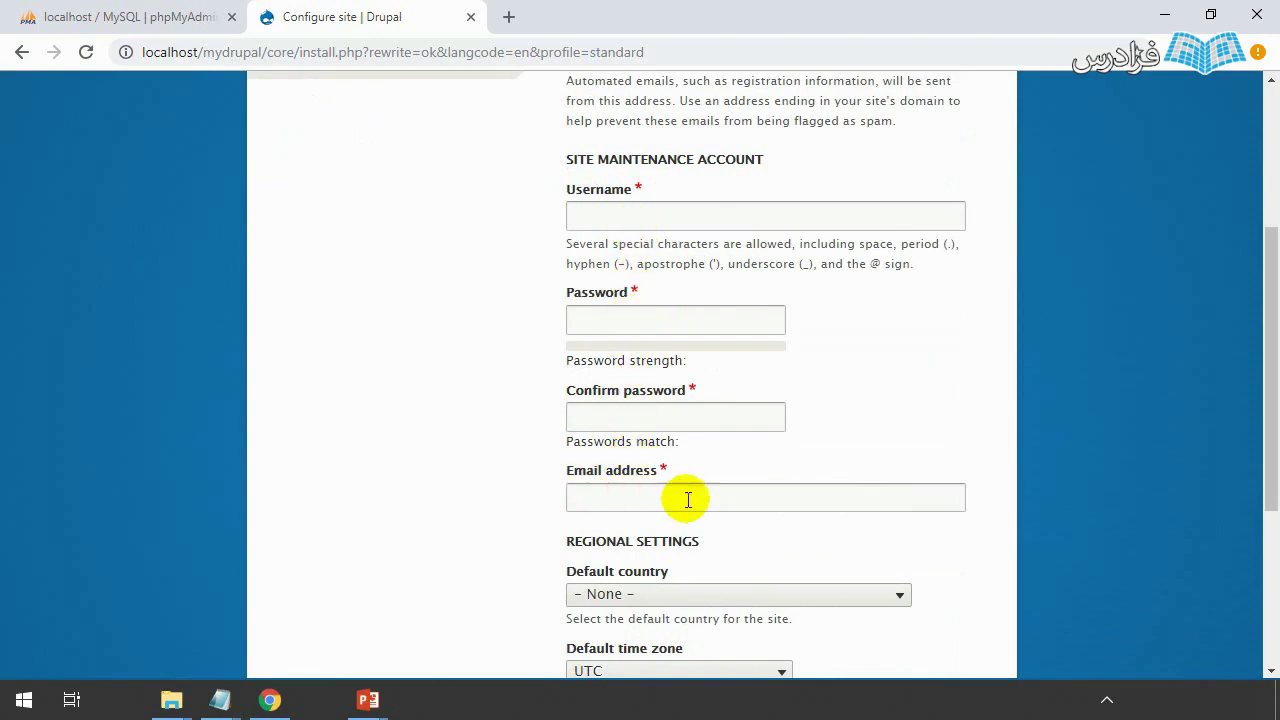
# - Copy the saved admin password from the Notepad credentials note and return to the Drupal form
pyautogui.press('super')
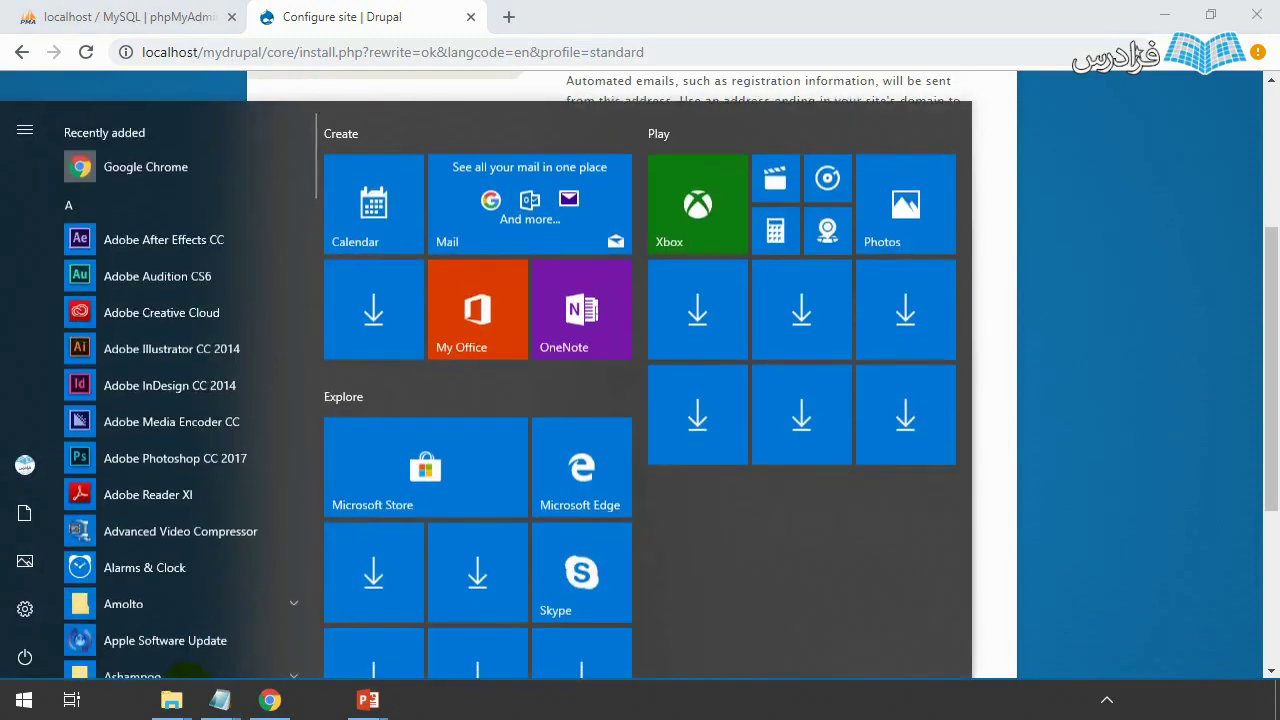
pyautogui.moveTo(220, 700)
pyautogui.click(163, 649)
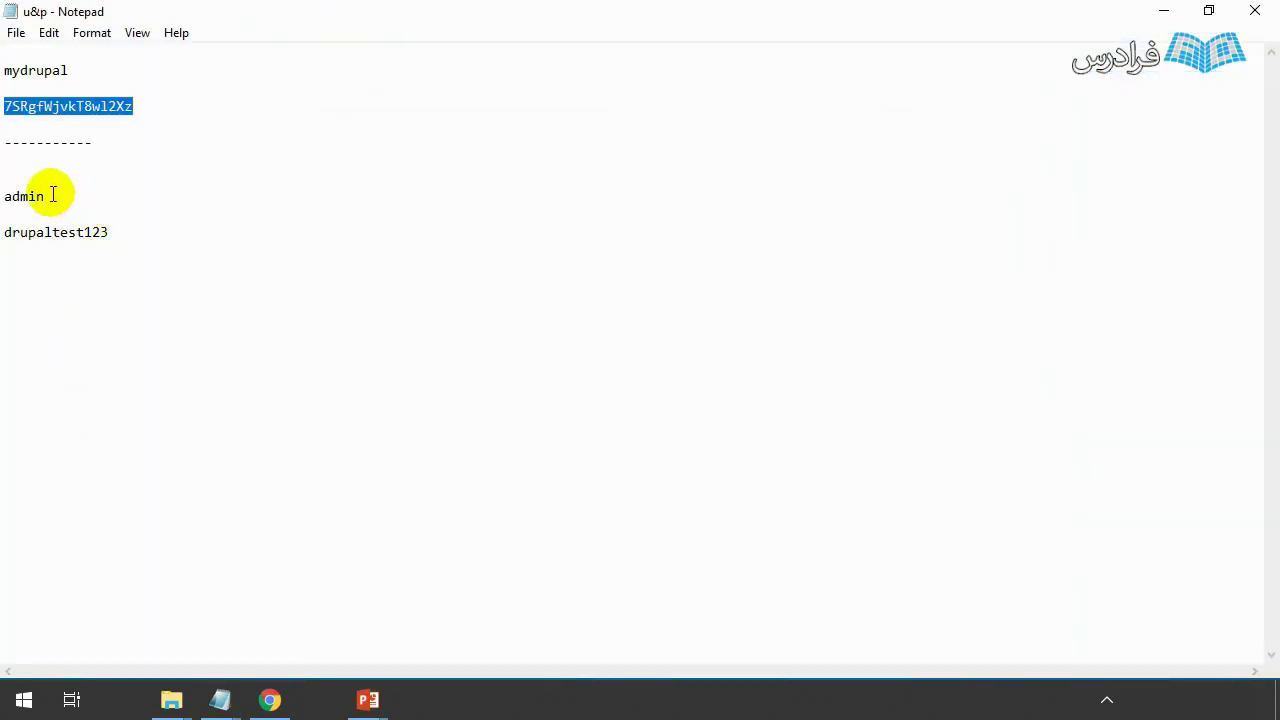
pyautogui.doubleClick(16, 197)
pyautogui.moveTo(109, 232); pyautogui.dragTo(5, 240)
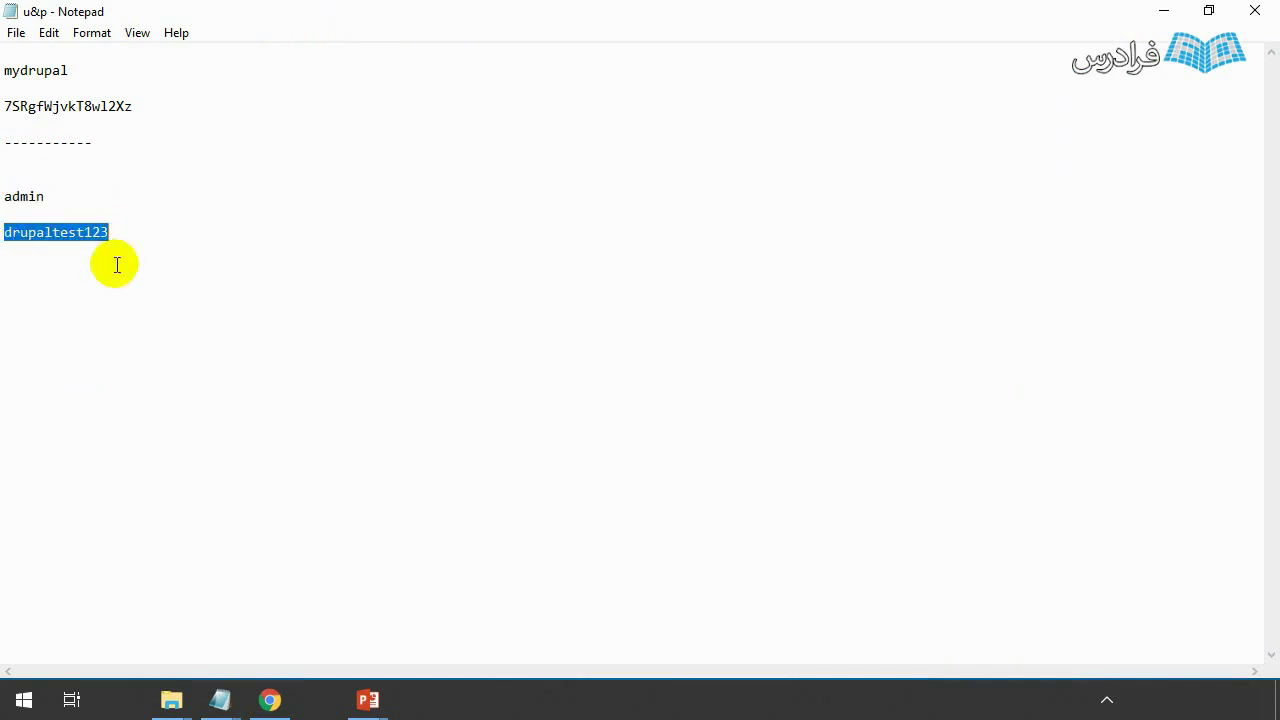
pyautogui.click(47, 196)
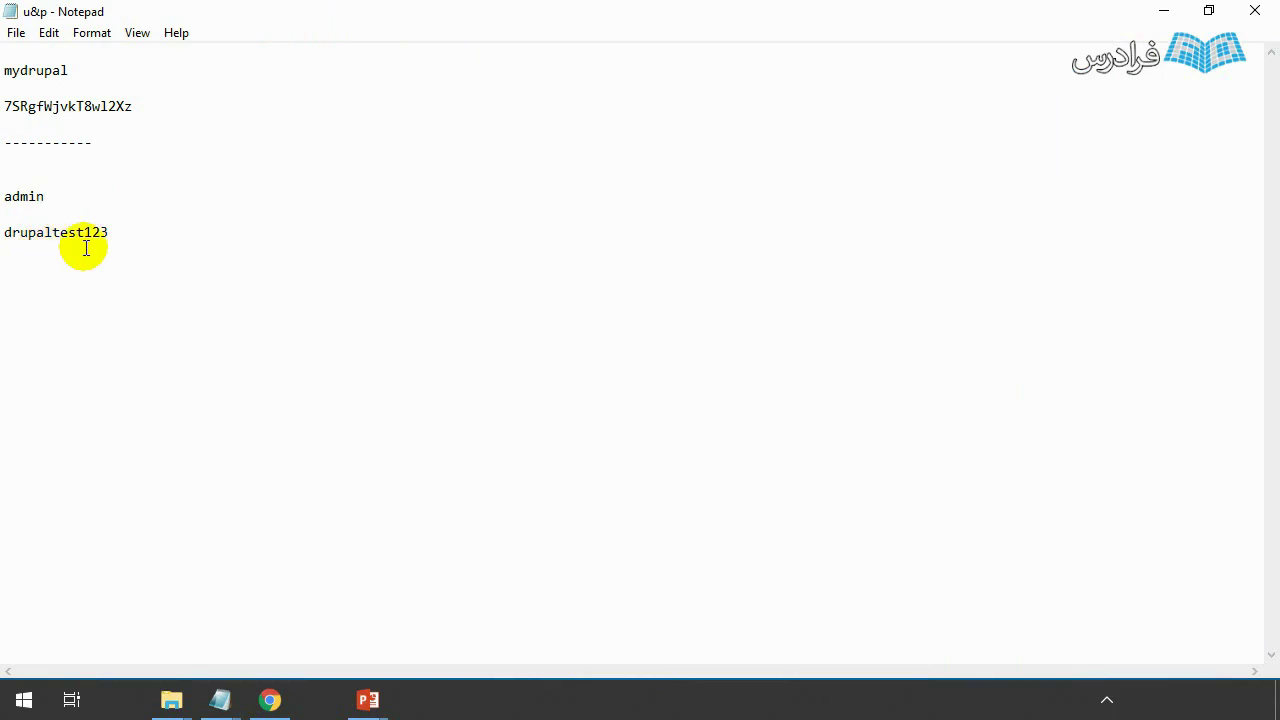
pyautogui.moveTo(109, 232); pyautogui.dragTo(5, 234)
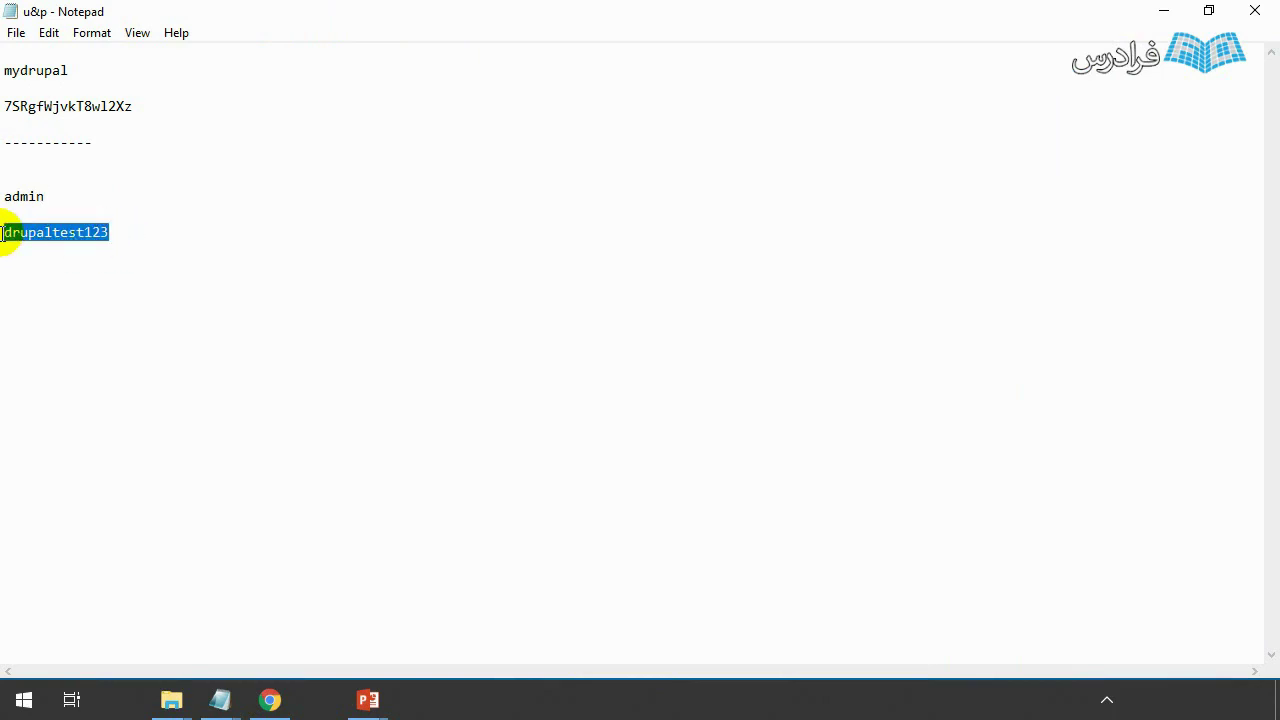
pyautogui.press('super')
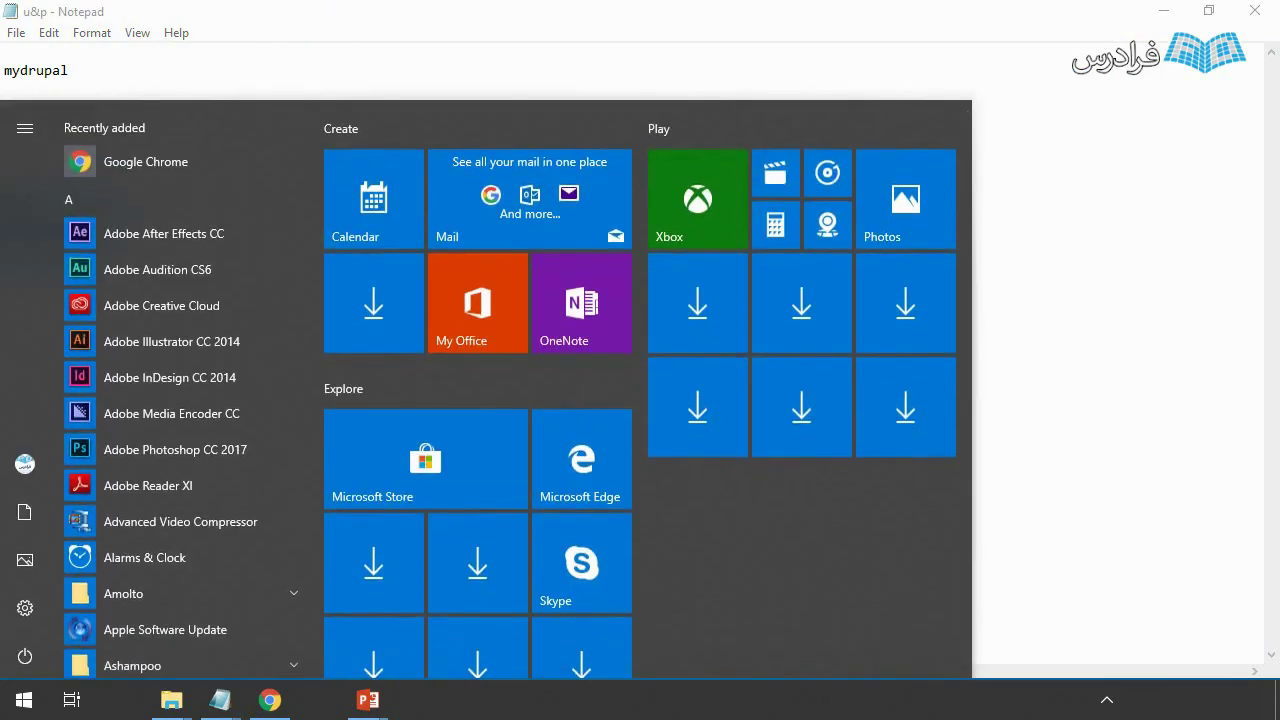
pyautogui.hotkey('alt', 'Tab')
pyautogui.scroll(1, 642, 223)
# - Paste the admin password into both password fields and enter the account e-mail address
pyautogui.click(663, 318)
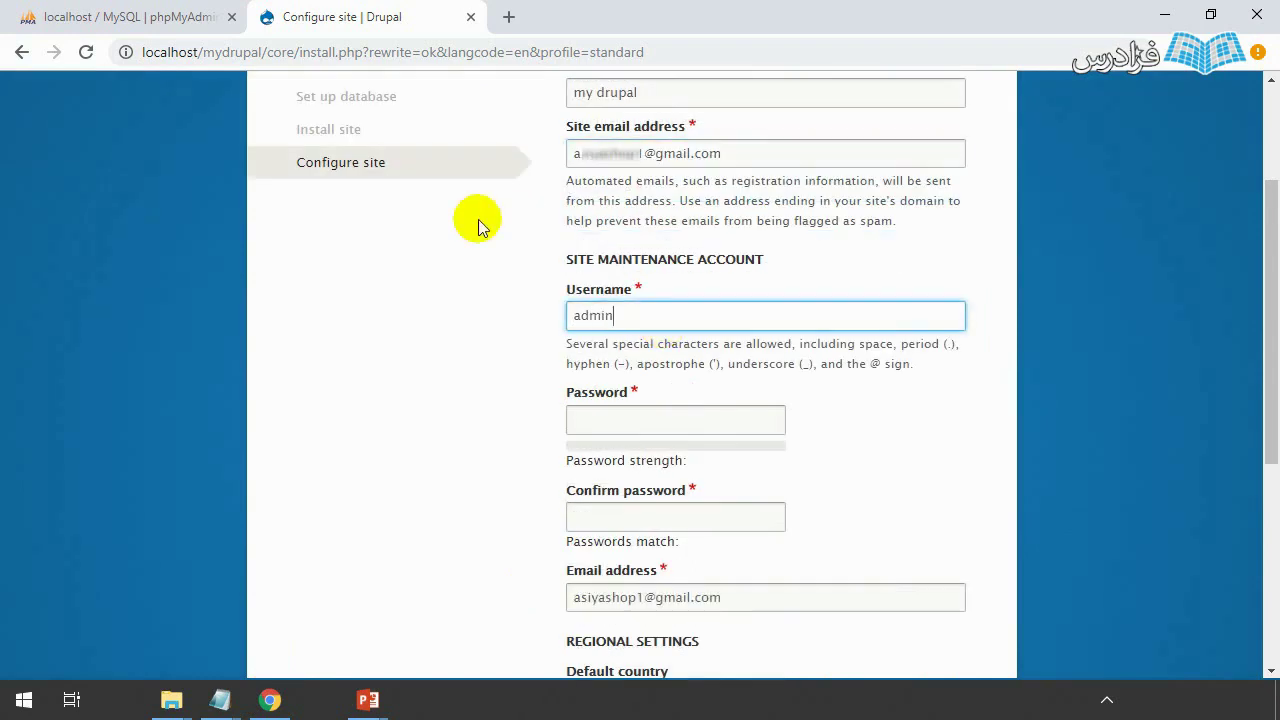
pyautogui.click(580, 418)
pyautogui.hotkey('ctrl', 'v')
pyautogui.click(632, 514)
pyautogui.hotkey('ctrl', 'v')
pyautogui.scroll(-4, 527, 500)
pyautogui.press('Tab')
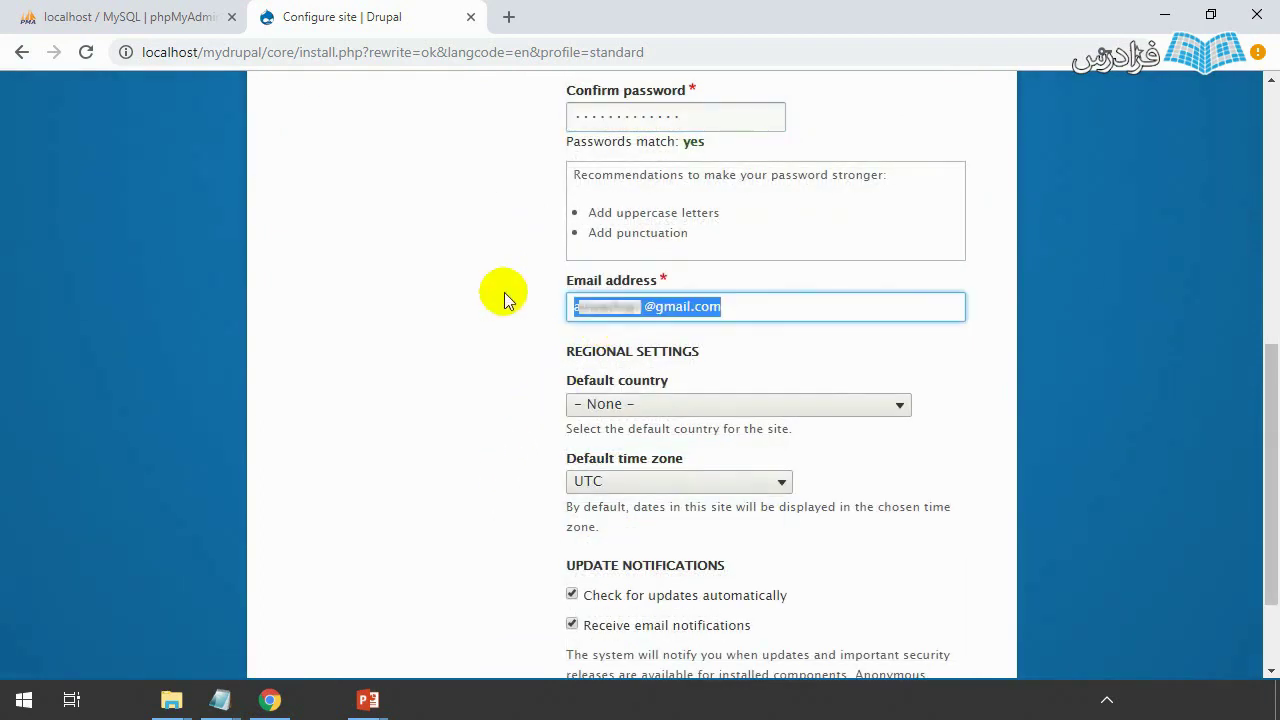
pyautogui.hotkey('ctrl', 'v')
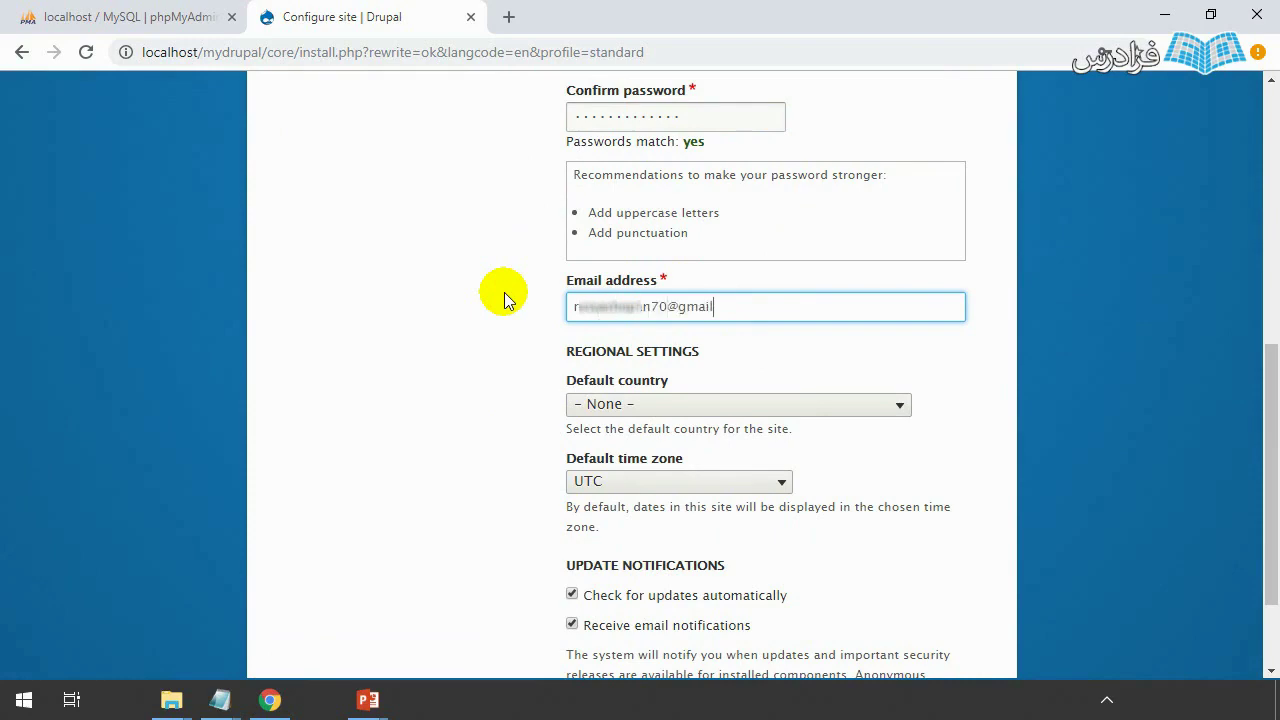
pyautogui.scroll(-1, 495, 298)
# - Set Iran as the default country and Tehran as the default time zone
pyautogui.click(588, 305)
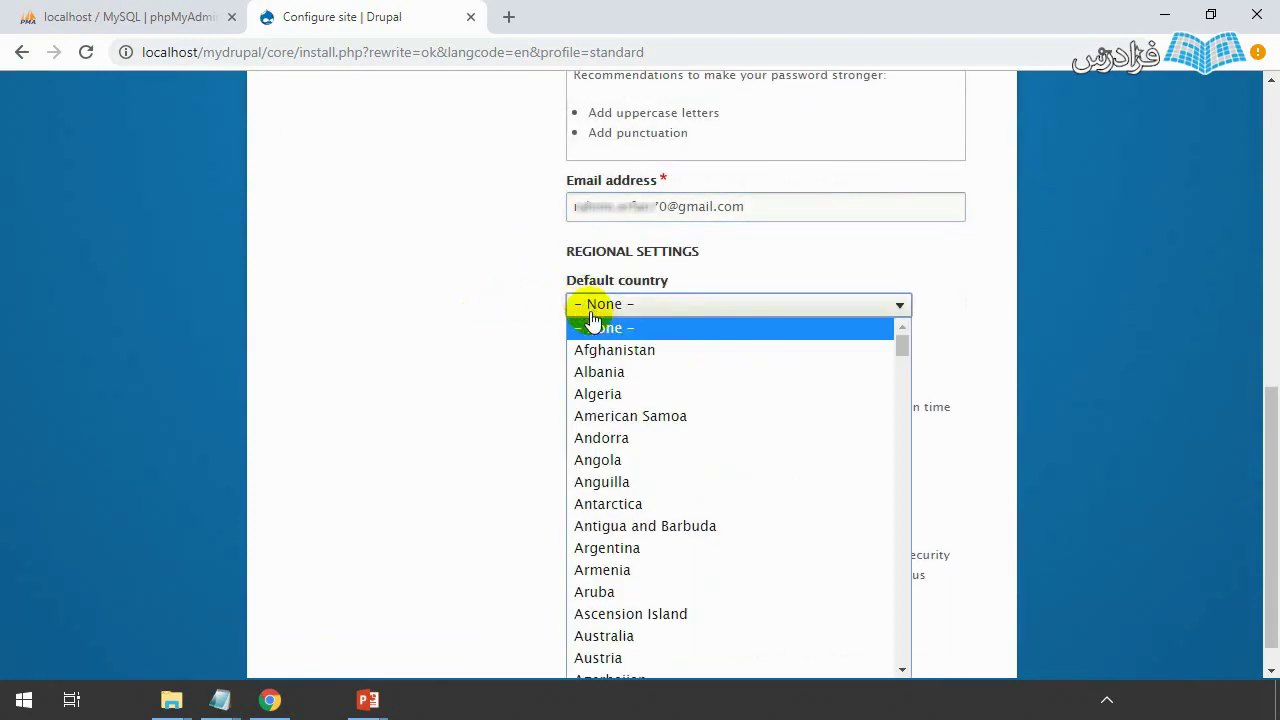
pyautogui.scroll(-20, 655, 475)
pyautogui.scroll(12, 671, 529)
pyautogui.write('tiran')
pyautogui.press('Return')
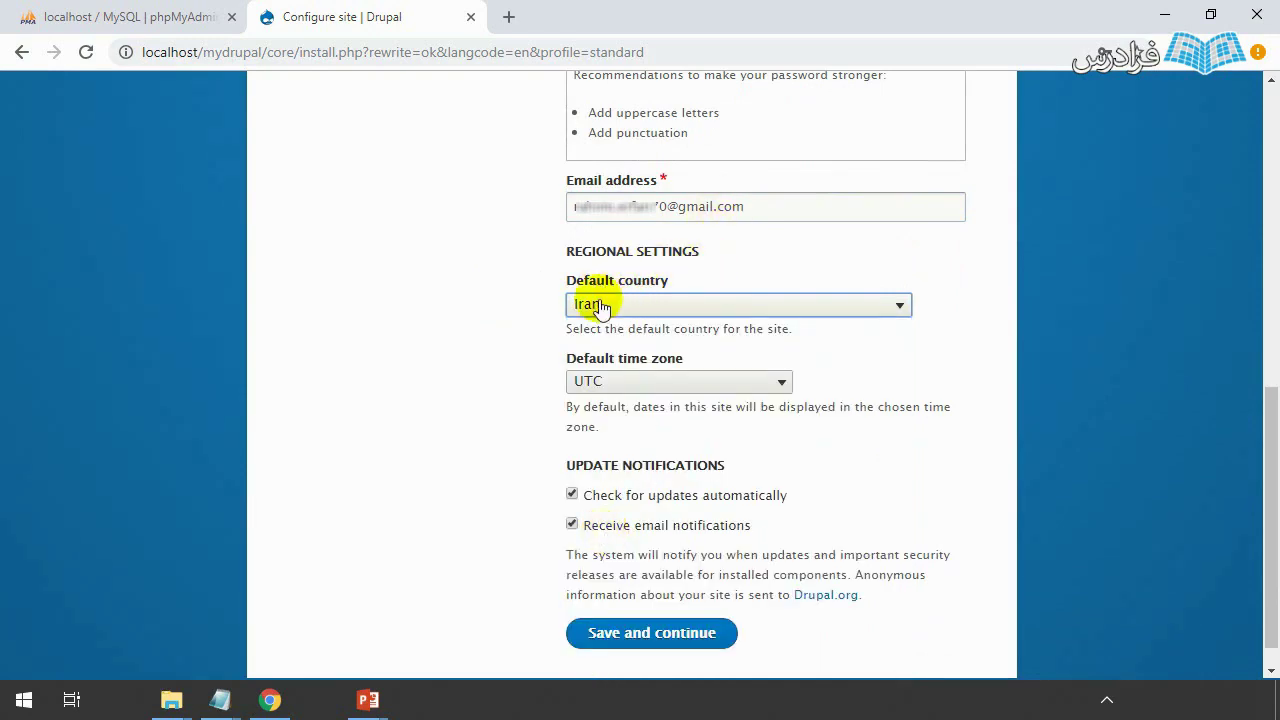
pyautogui.click(608, 380)
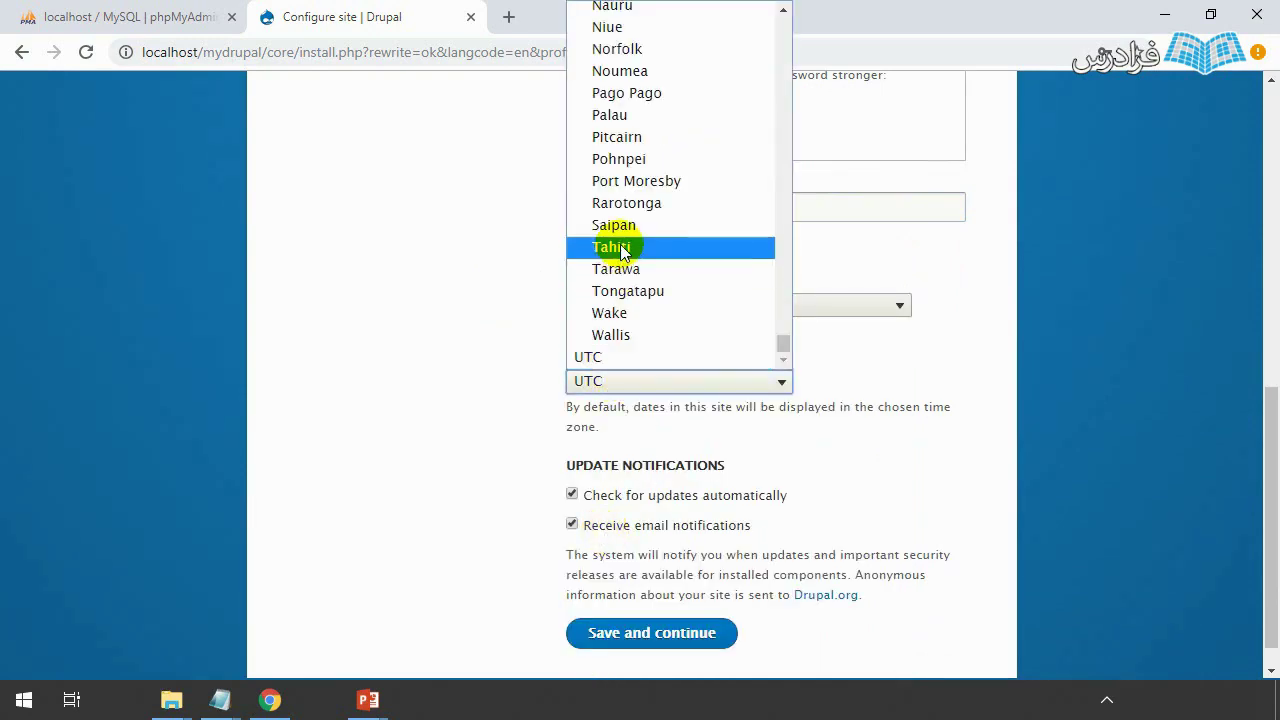
pyautogui.write('te')
pyautogui.scroll(2, 645, 280)
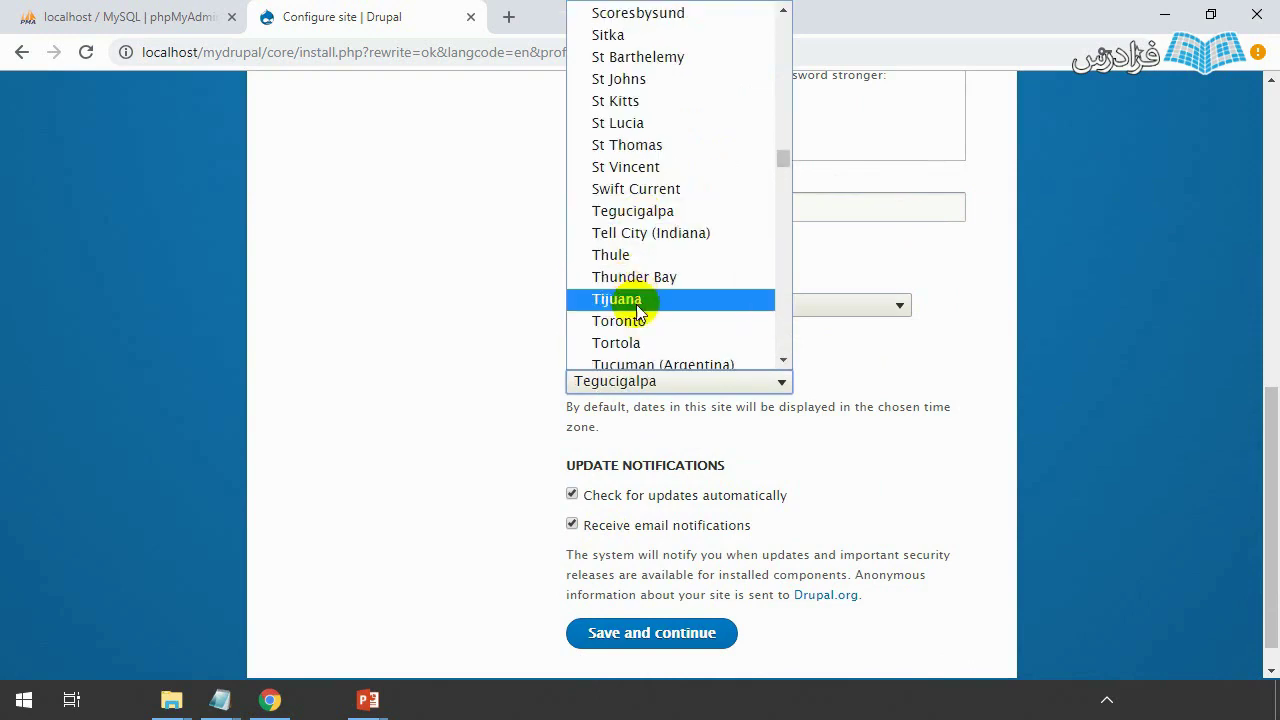
pyautogui.write('ti')
pyautogui.scroll(-4, 645, 300)
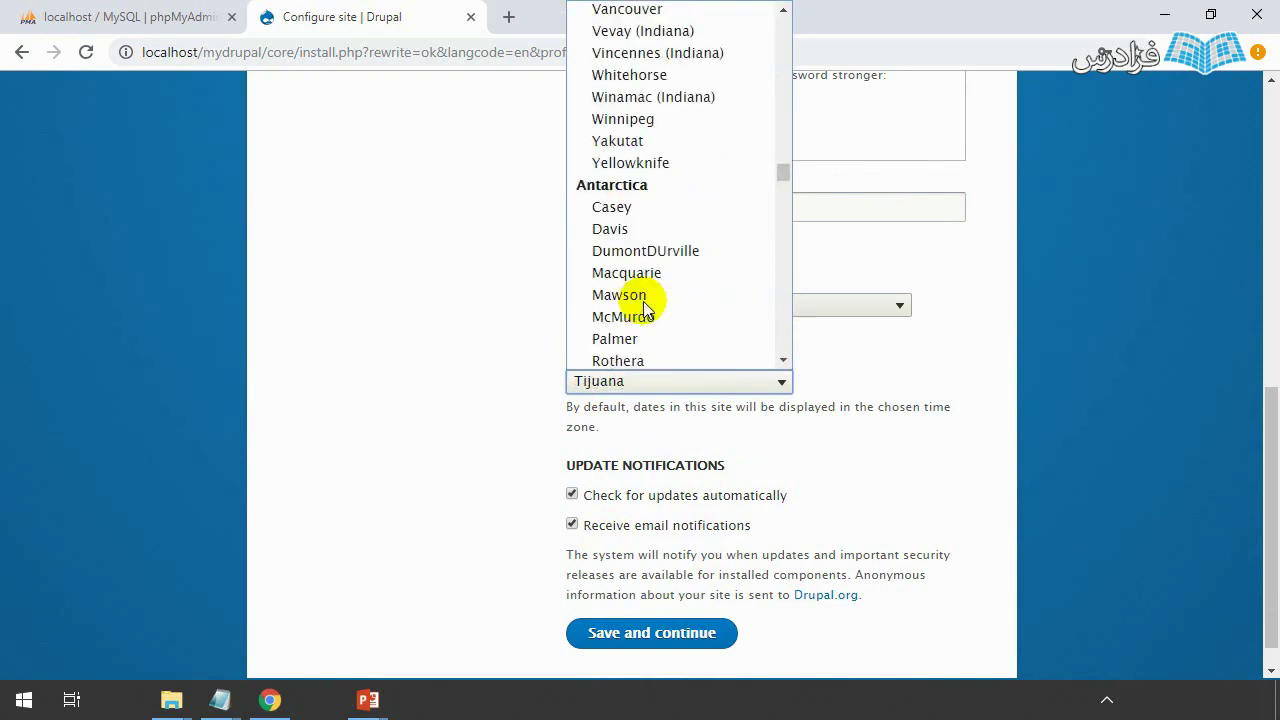
pyautogui.write('teh')
pyautogui.press('Return')
pyautogui.scroll(-1, 523, 397)
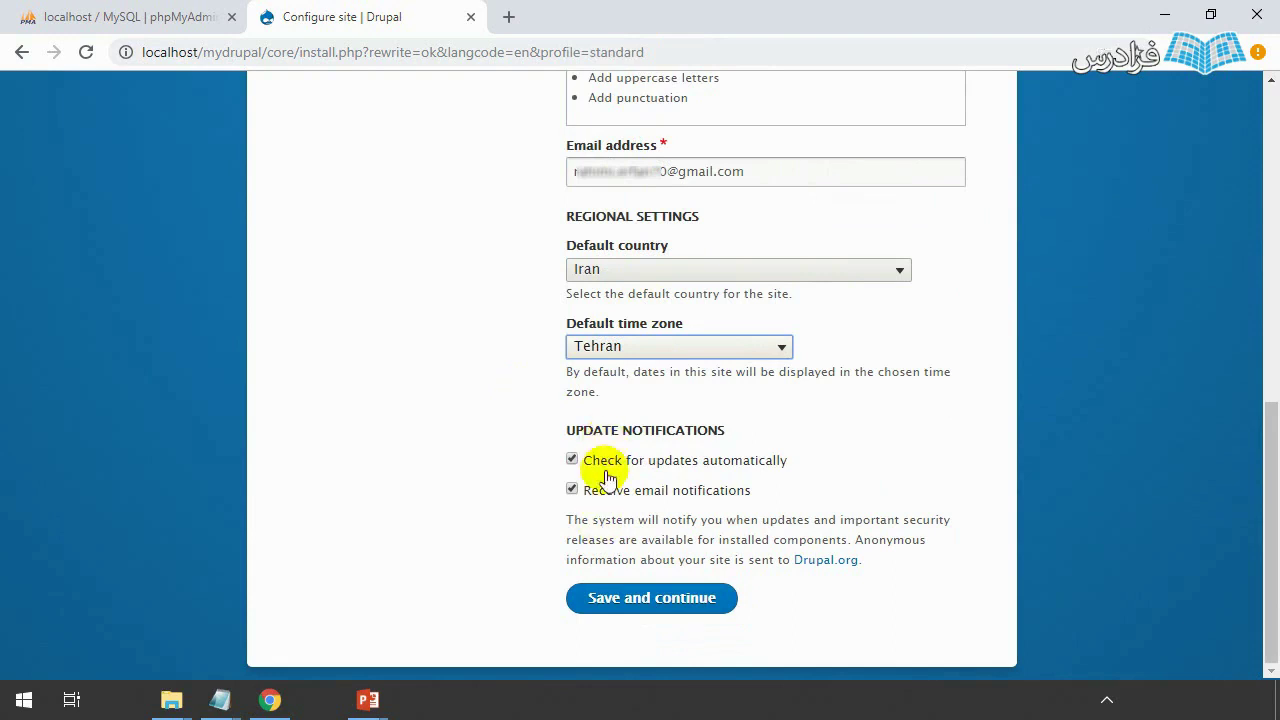
# - Submit the site configuration and reload the new my drupal front page once installation finishes
pyautogui.click(700, 615)
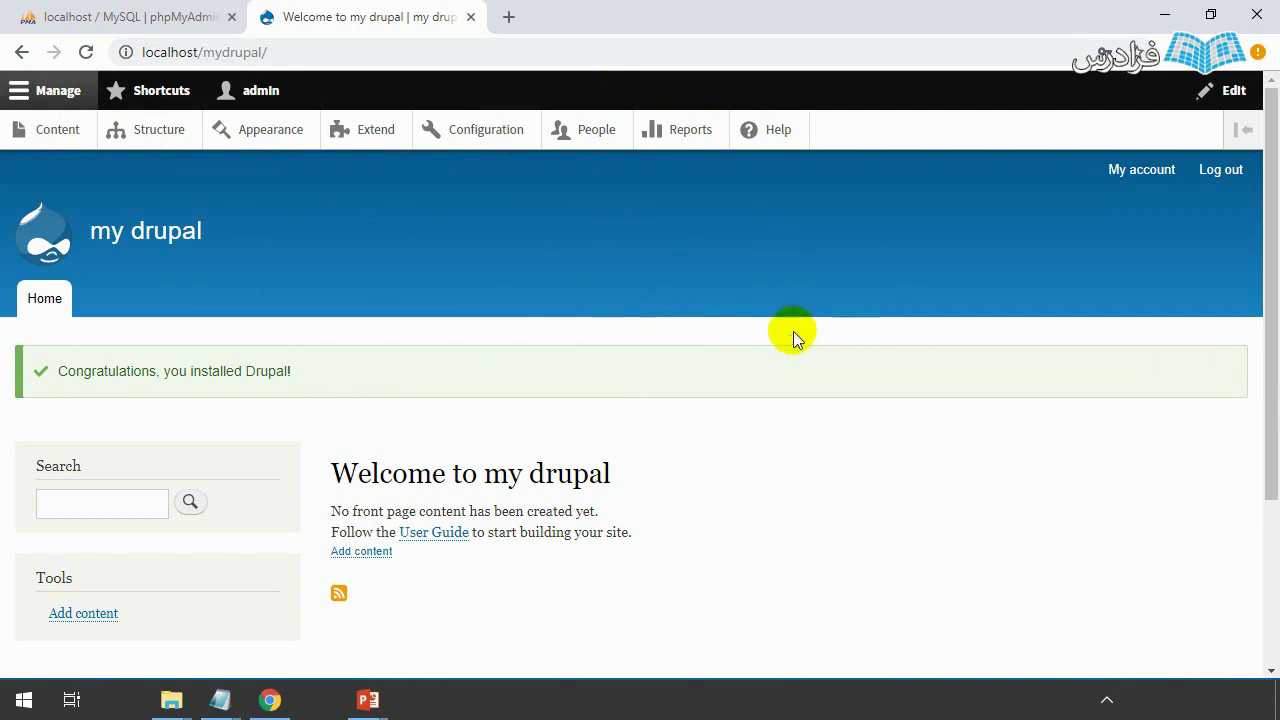
pyautogui.press('F5')
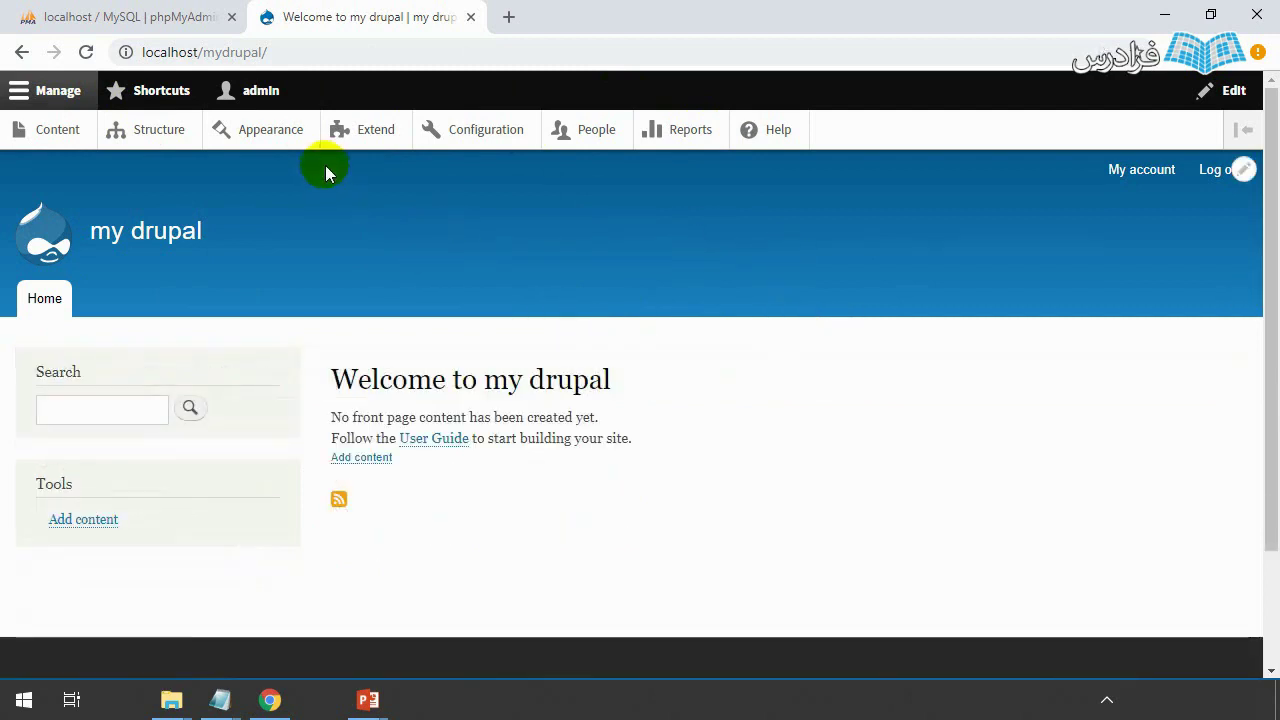
# - On the Extend page, find 'multi' and tick Configuration, Content and Interface Translation modules
pyautogui.click(376, 134)
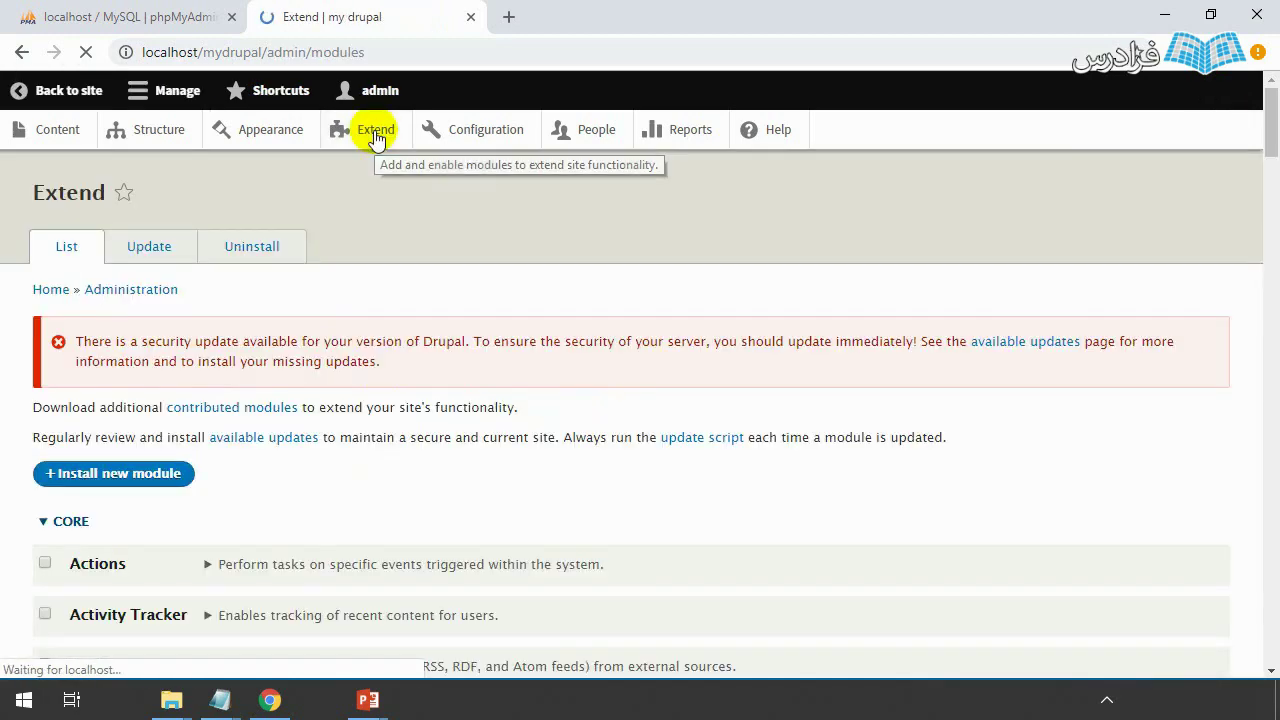
pyautogui.hotkey('ctrl', 'f')
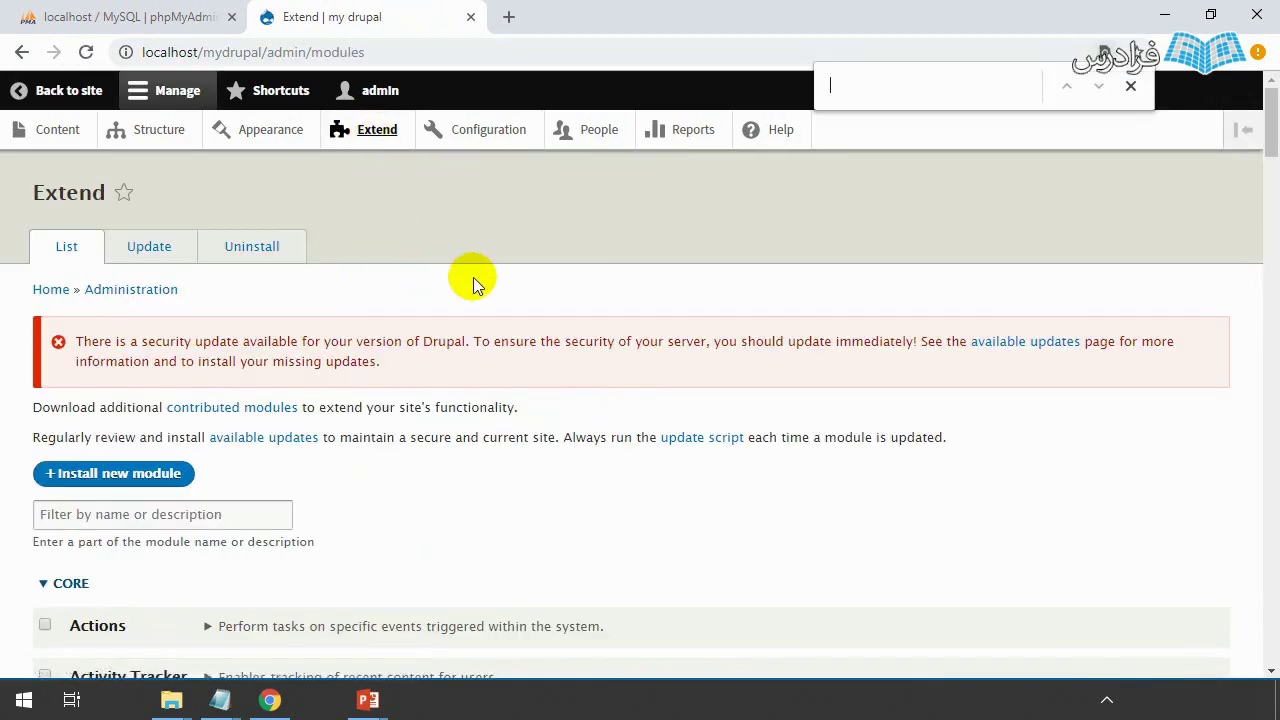
pyautogui.write('multi')
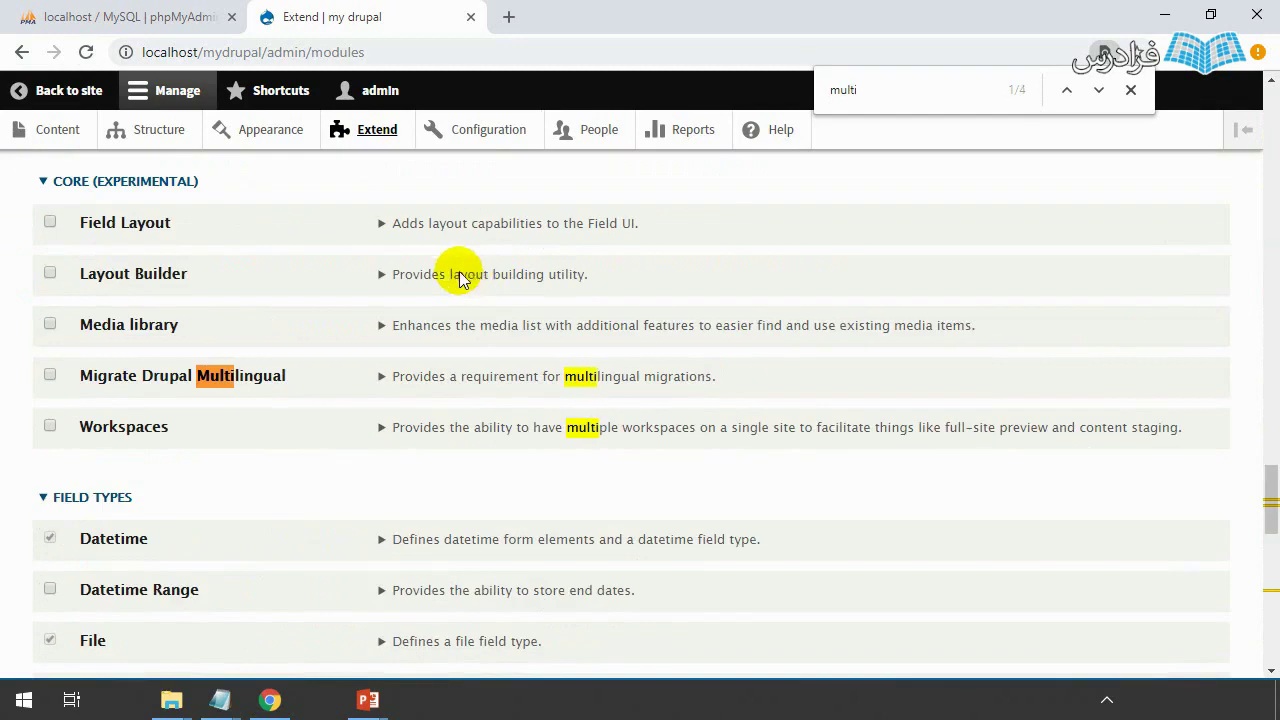
pyautogui.scroll(-10, 460, 278)
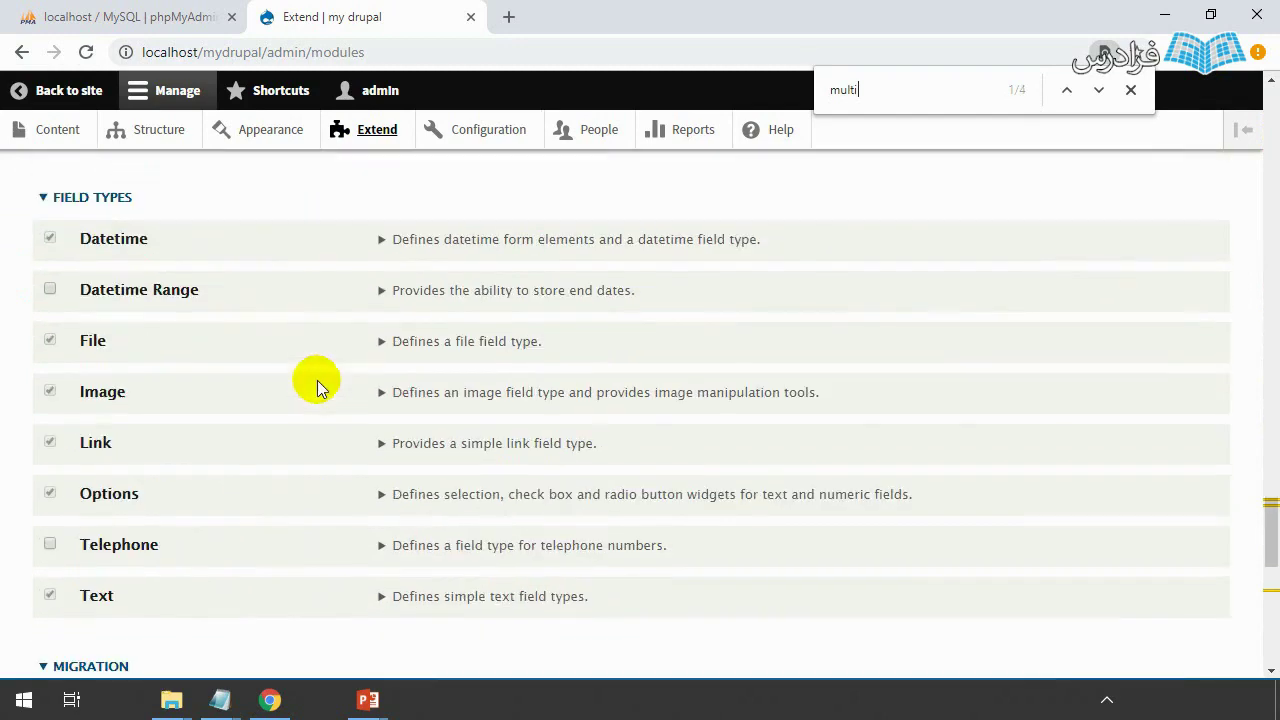
pyautogui.scroll(2, 306, 406)
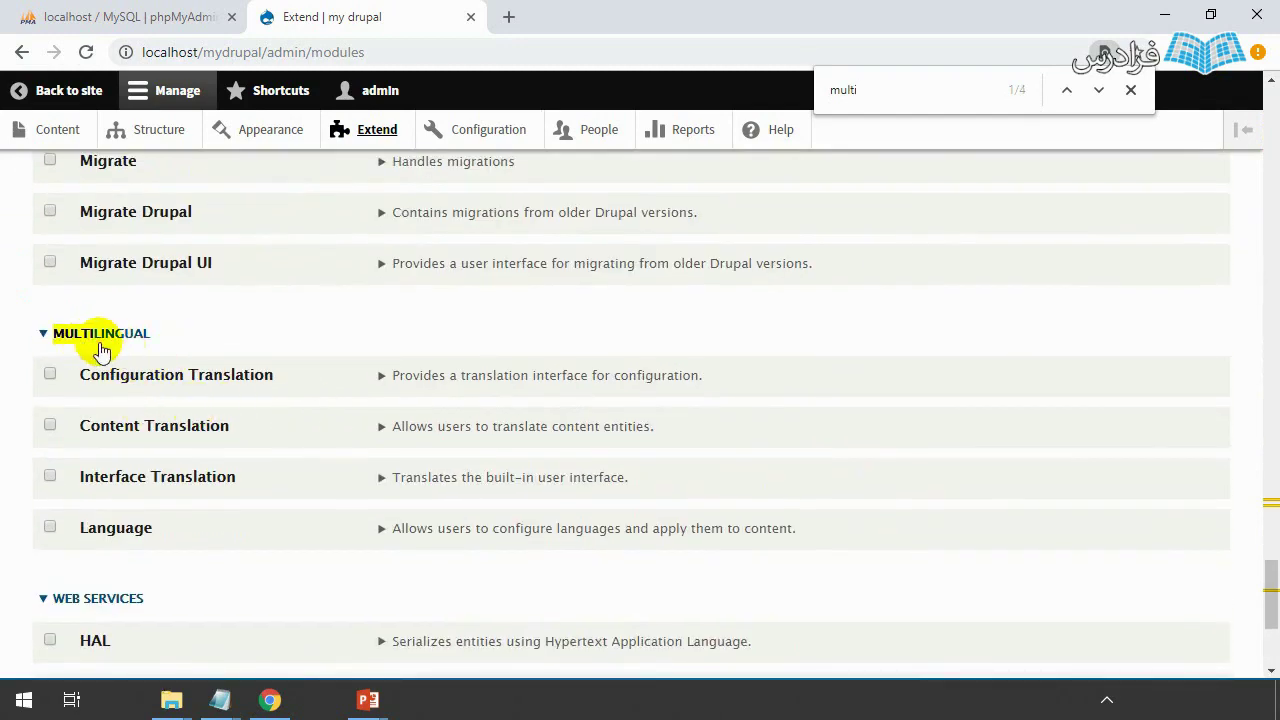
pyautogui.click(52, 376)
pyautogui.click(50, 426)
pyautogui.click(50, 476)
pyautogui.scroll(-3, 53, 527)
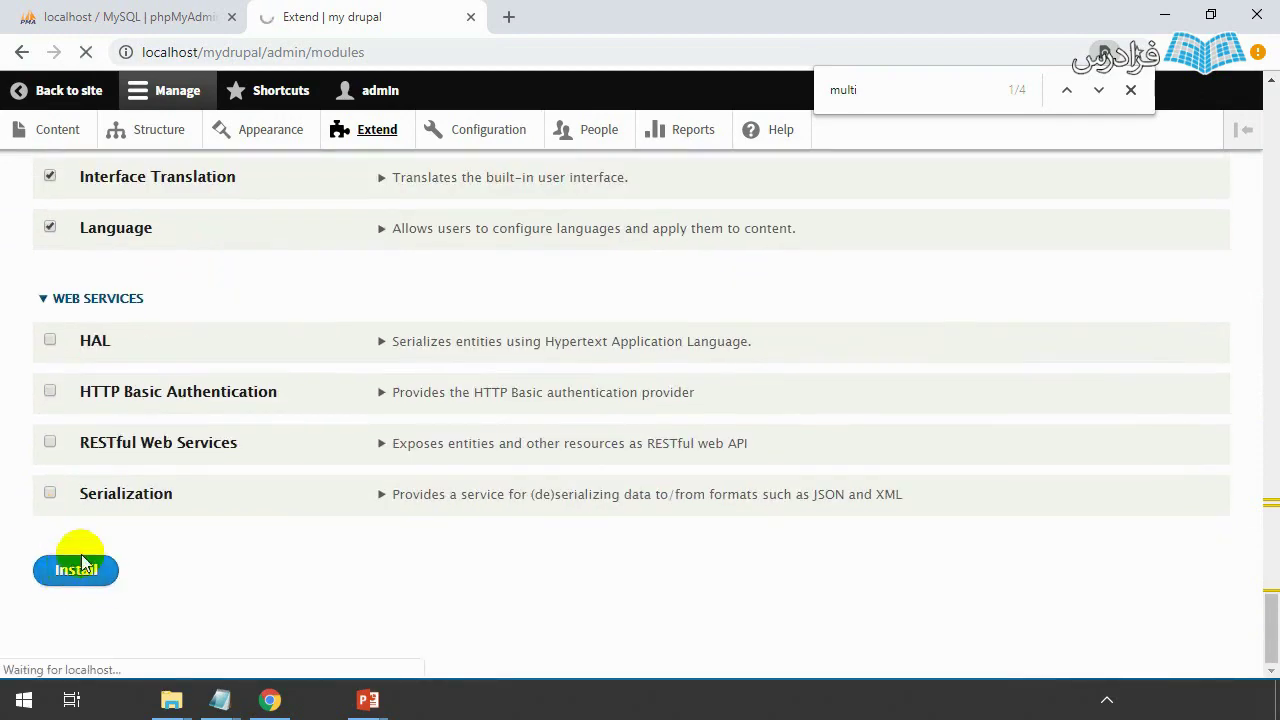
pyautogui.scroll(3, 90, 550)
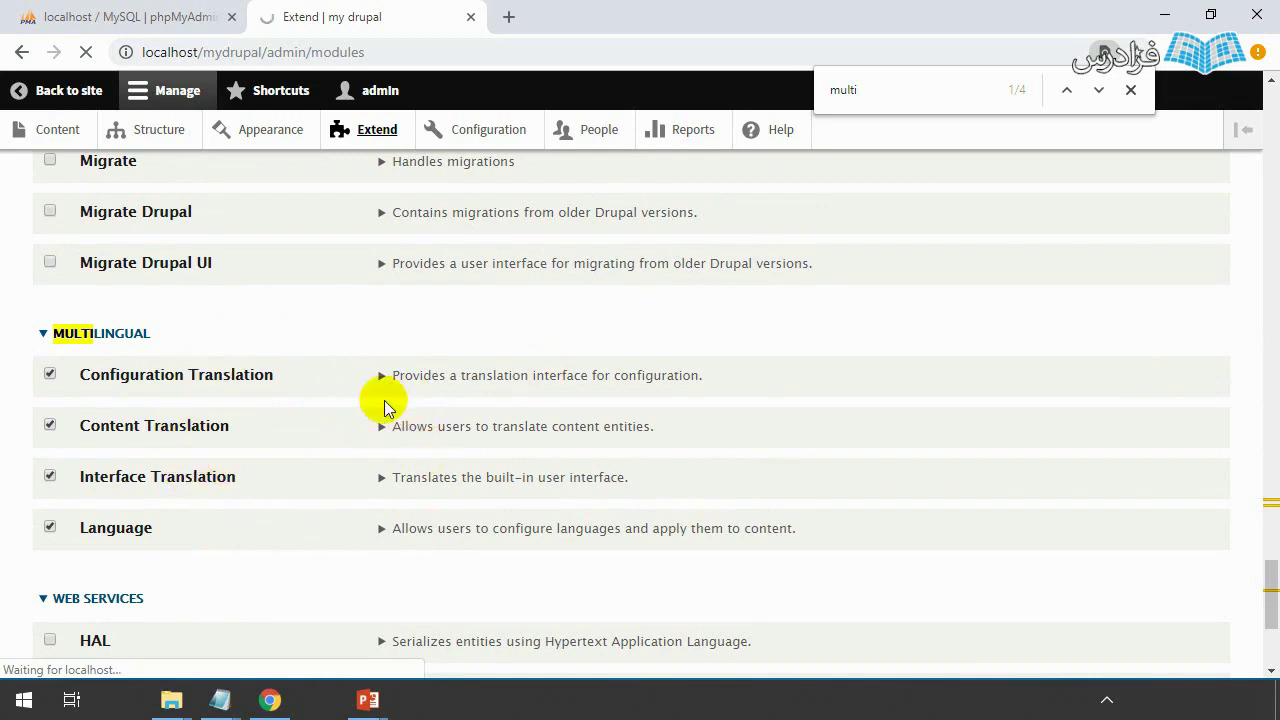
# - Close the find bar and go to Configuration > Languages
pyautogui.click(1130, 89)
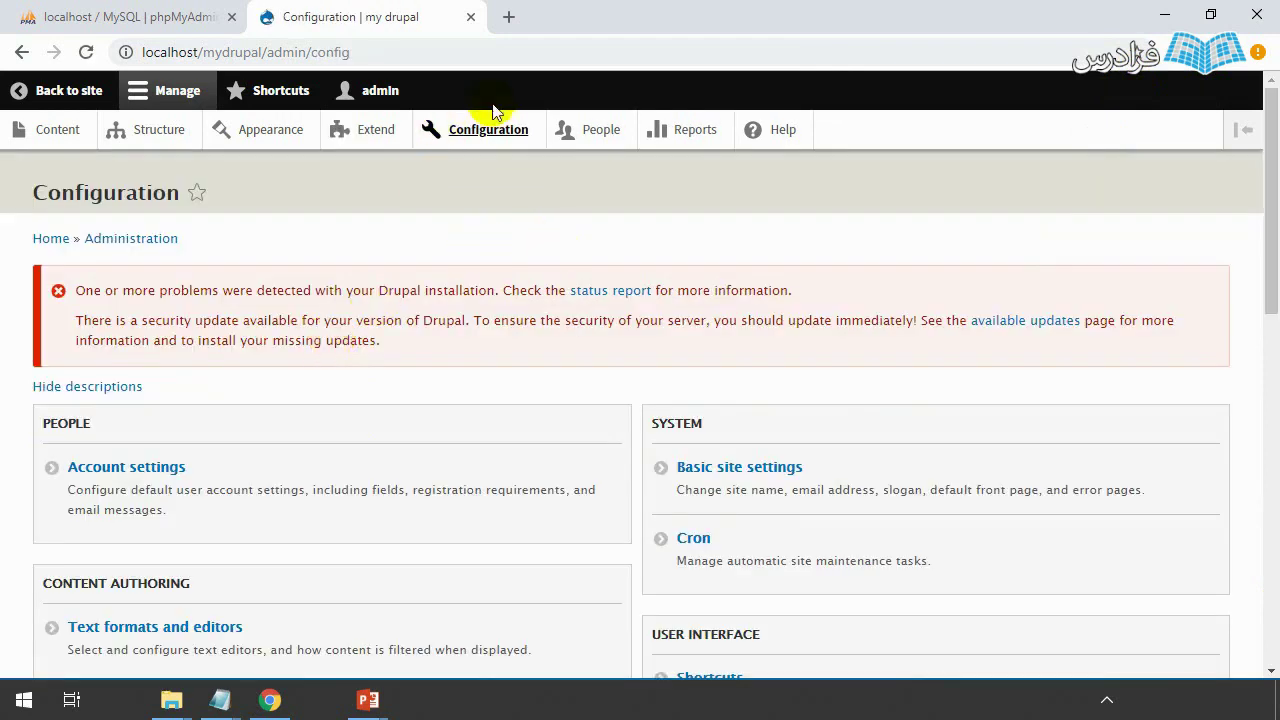
pyautogui.click(488, 135)
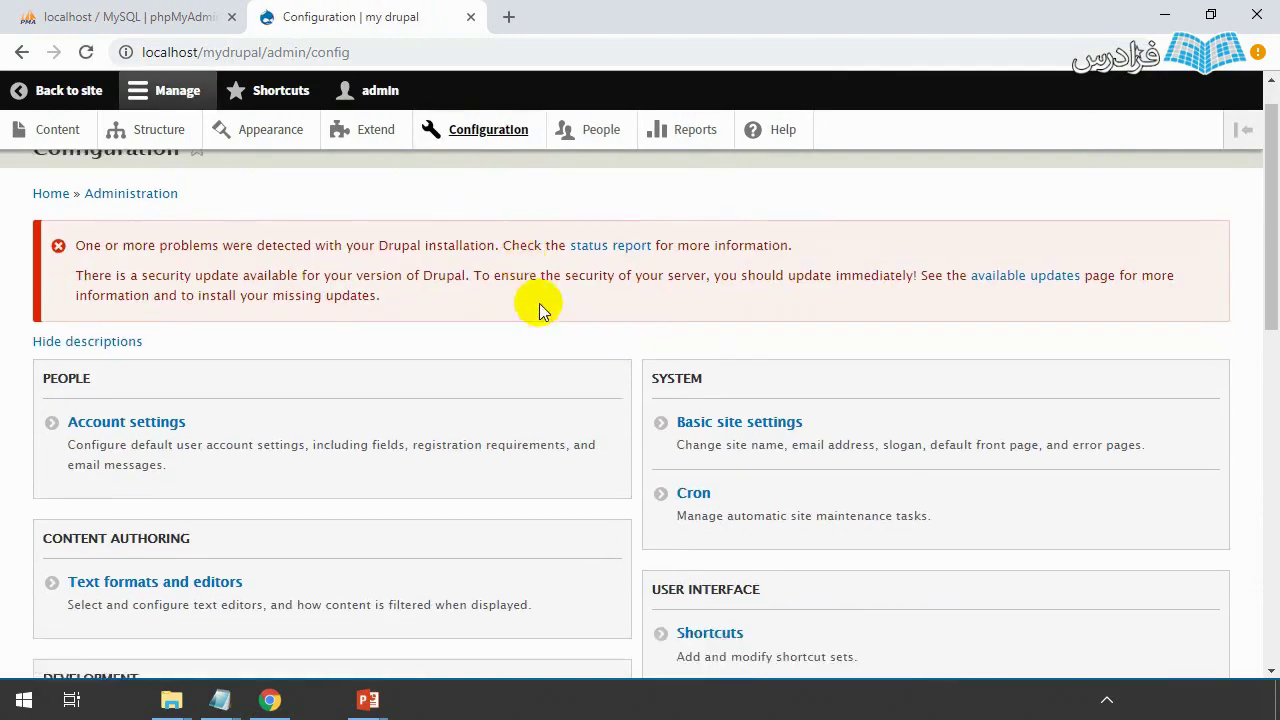
pyautogui.scroll(-8, 586, 323)
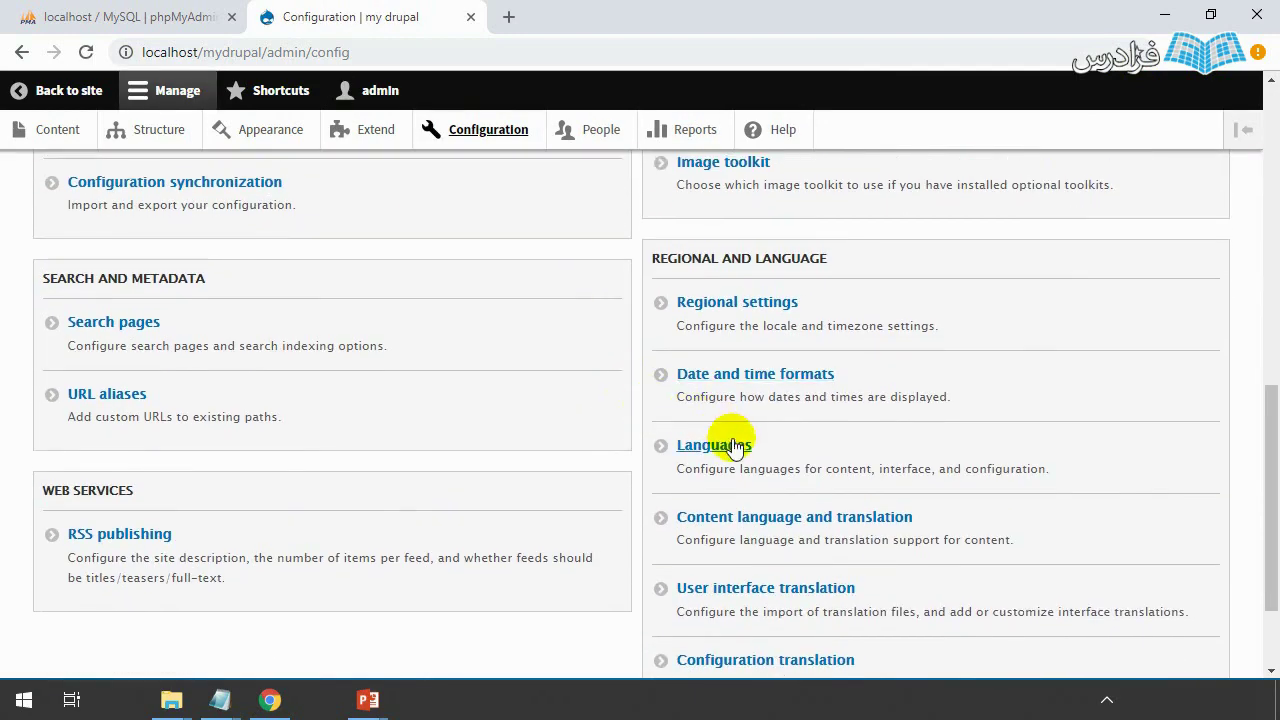
pyautogui.click(714, 453)
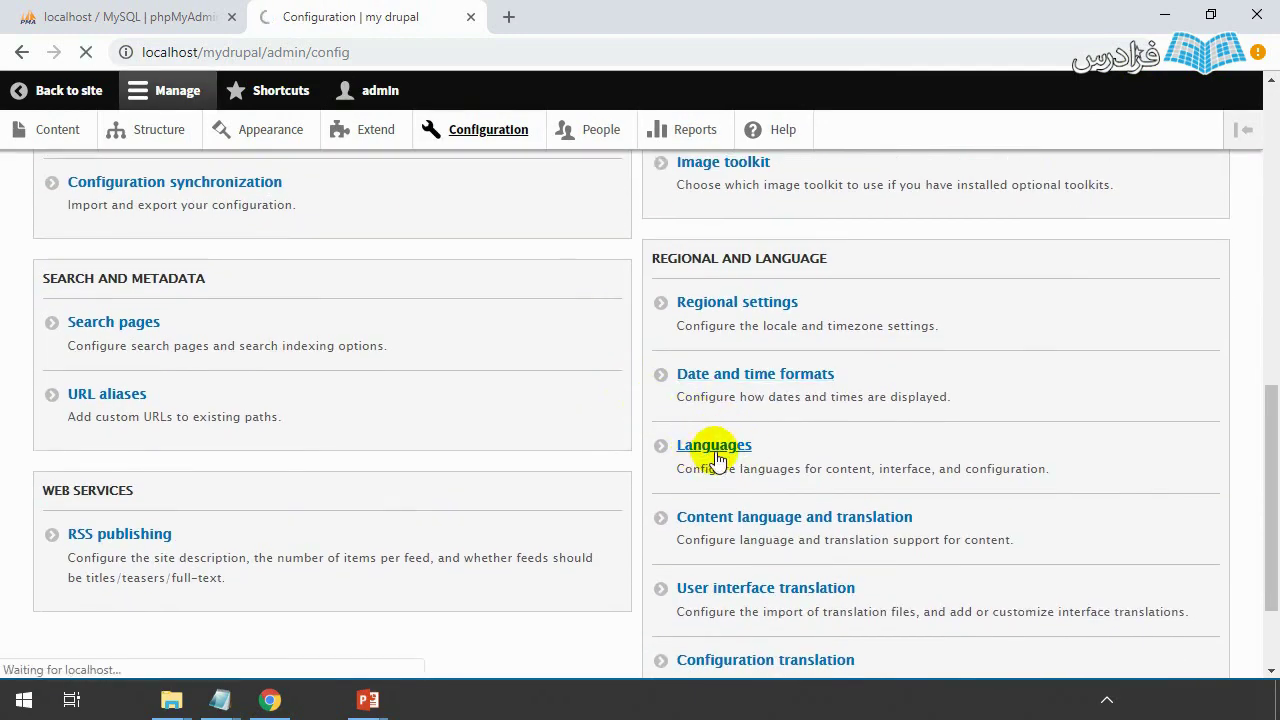
pyautogui.scroll(-2, 600, 460)
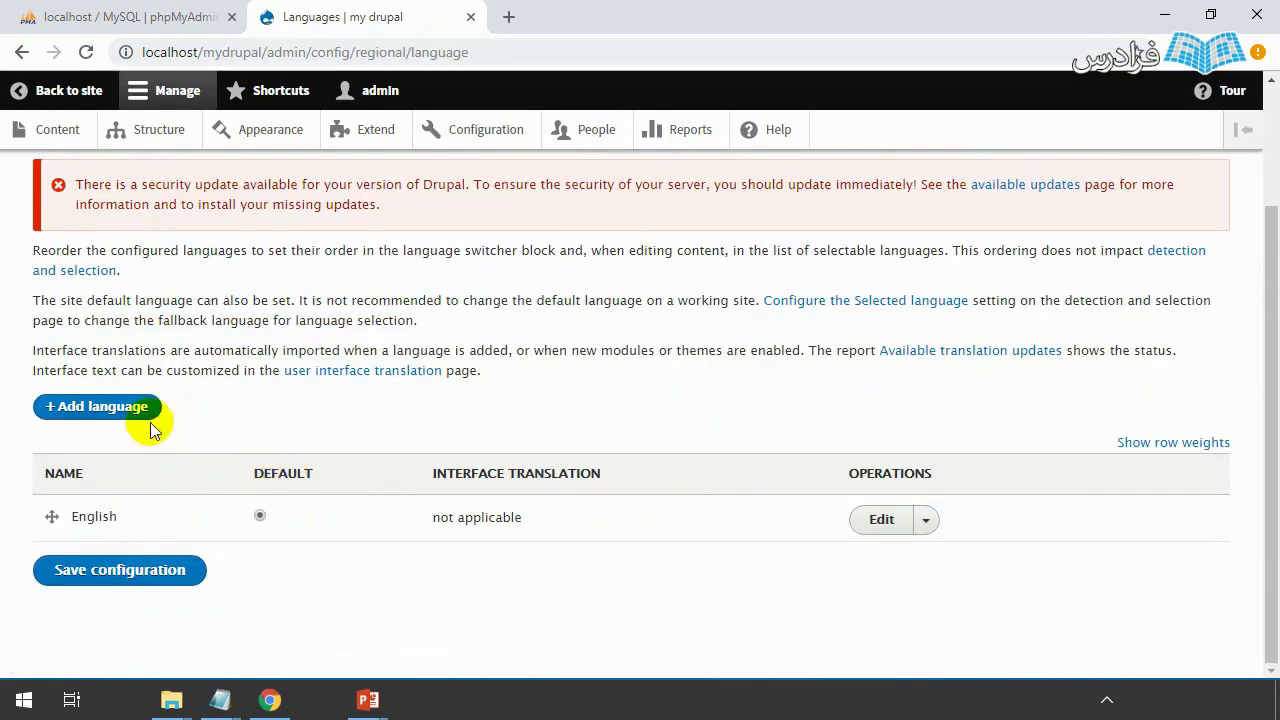
# - Add Persian, Farsi as a new site language
pyautogui.click(122, 412)
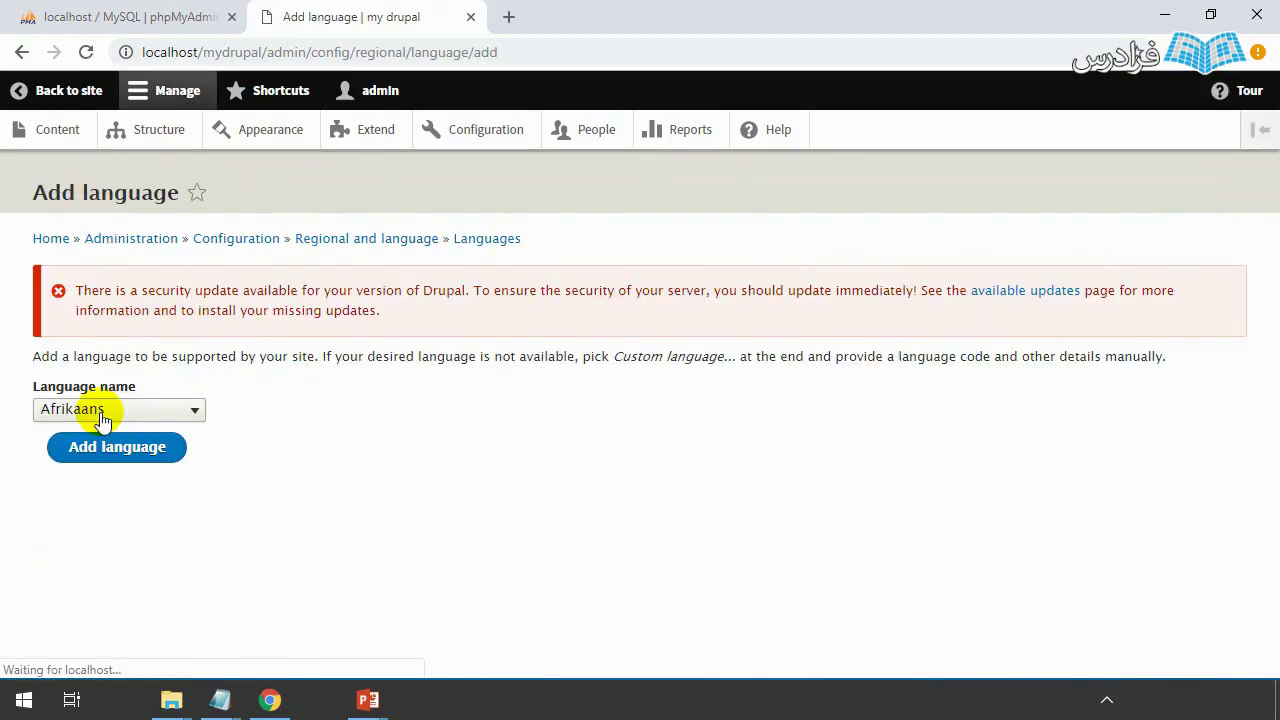
pyautogui.click(172, 408)
pyautogui.scroll(-7, 172, 292)
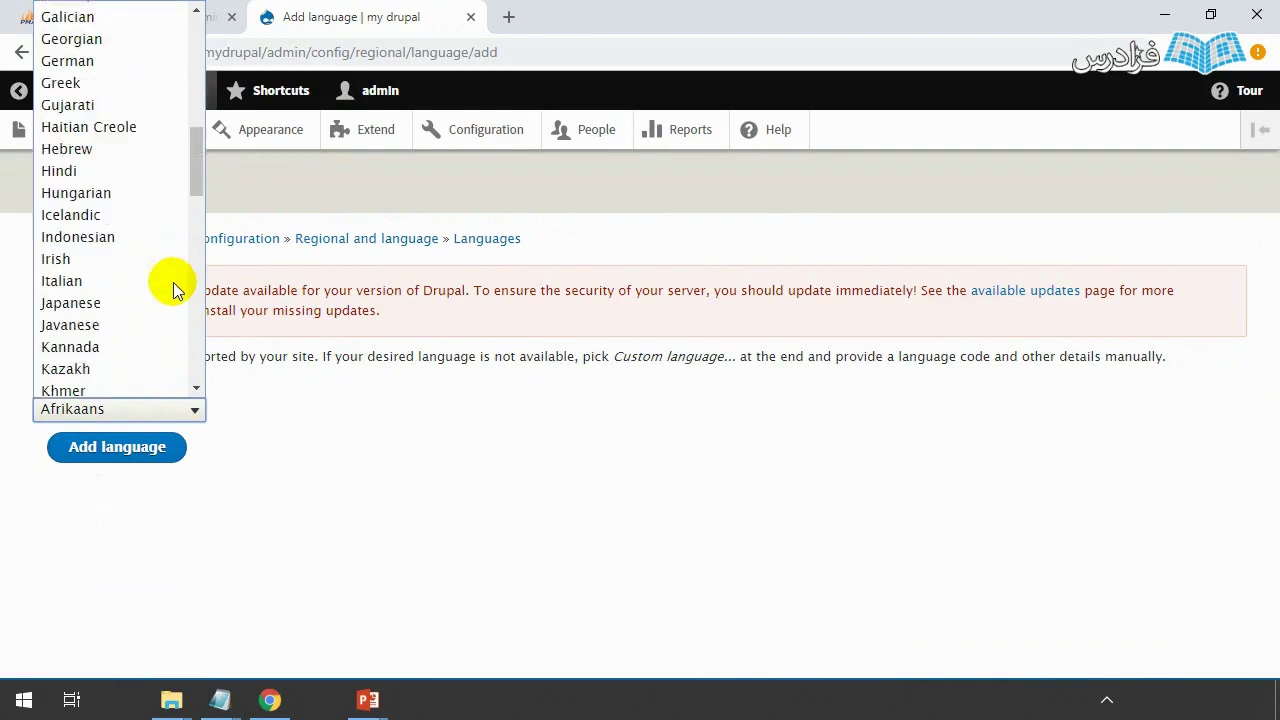
pyautogui.scroll(-15, 165, 298)
pyautogui.scroll(15, 110, 342)
pyautogui.scroll(-6, 108, 342)
pyautogui.click(85, 328)
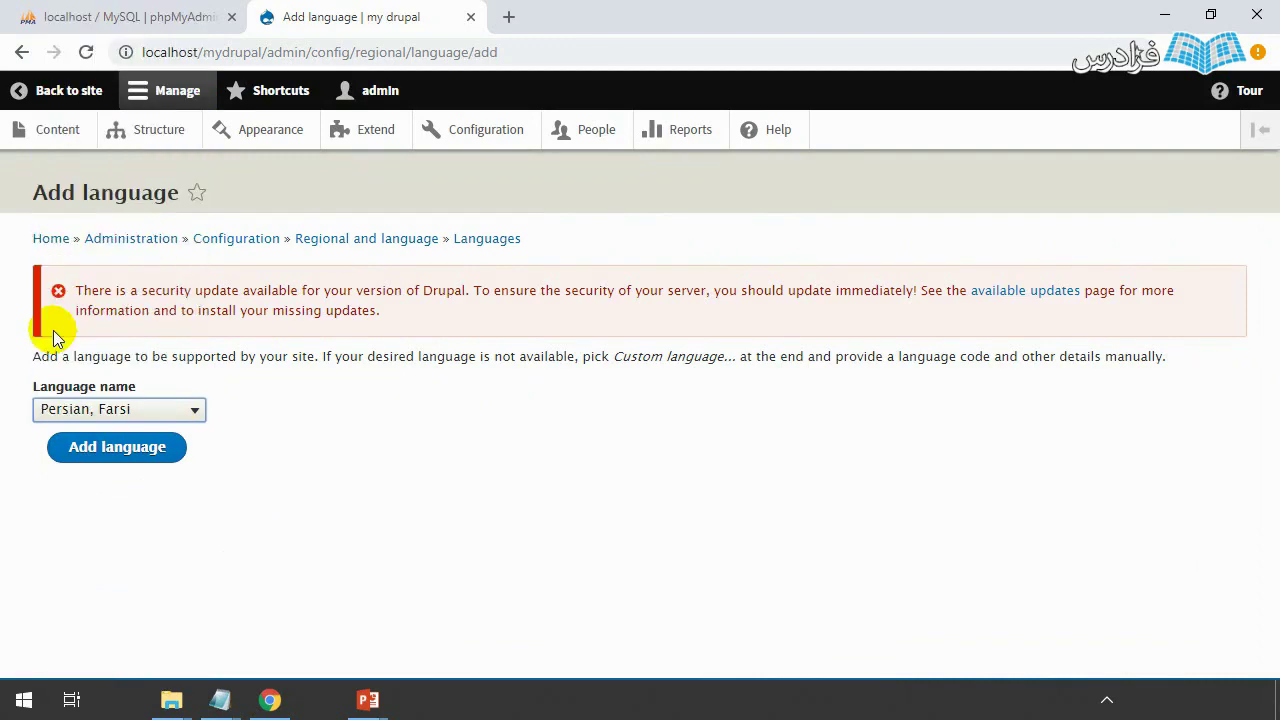
pyautogui.click(108, 453)
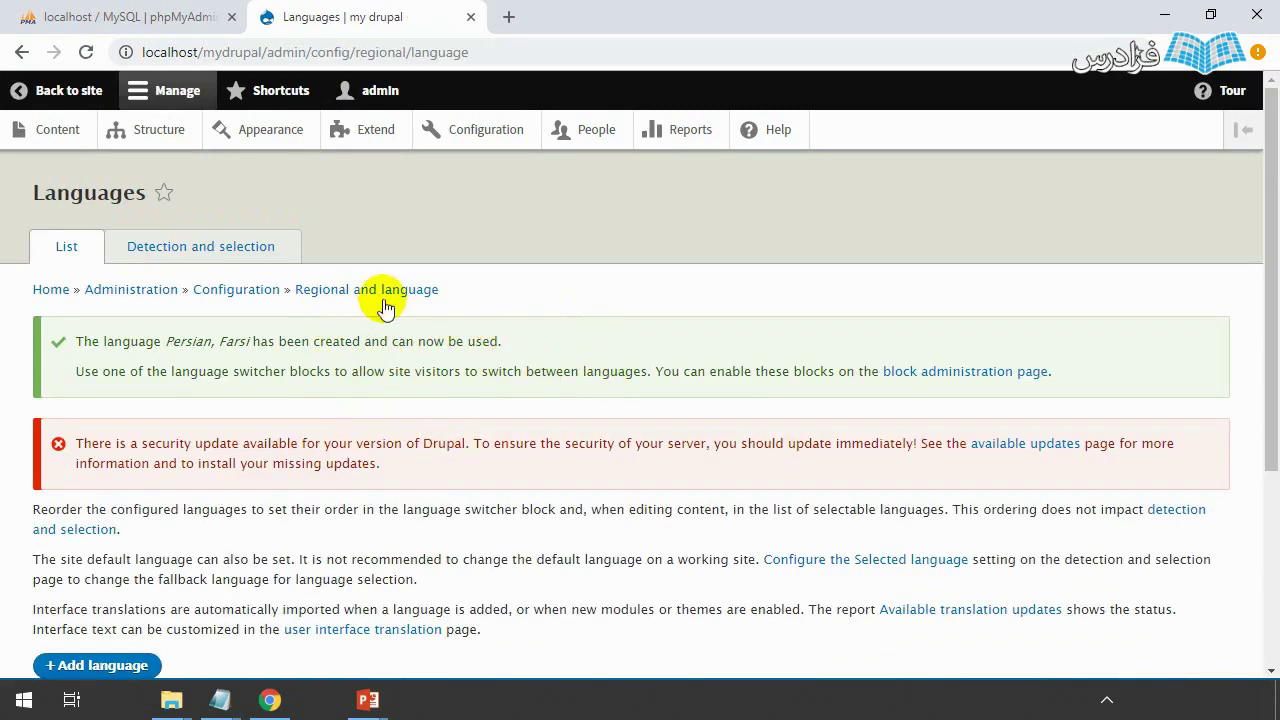
pyautogui.click(482, 135)
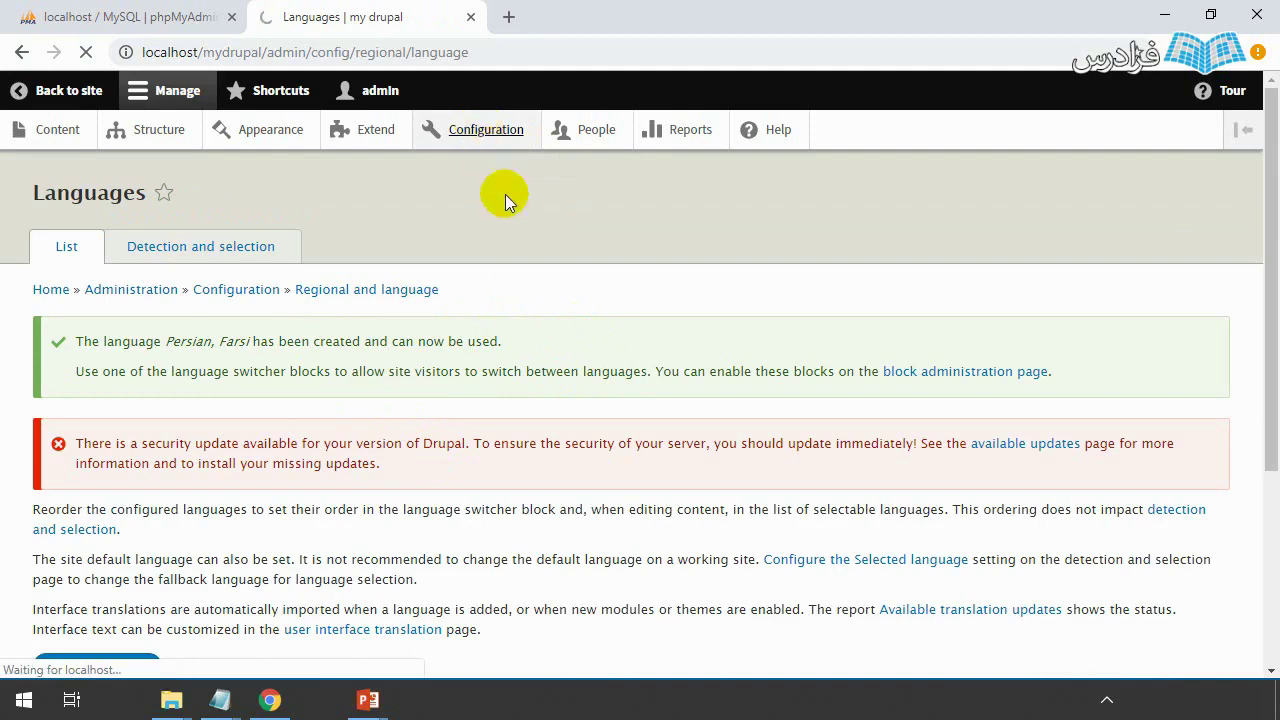
# - Open the interface translation Import form with Persian, Farsi as the language
pyautogui.scroll(-6, 700, 345)
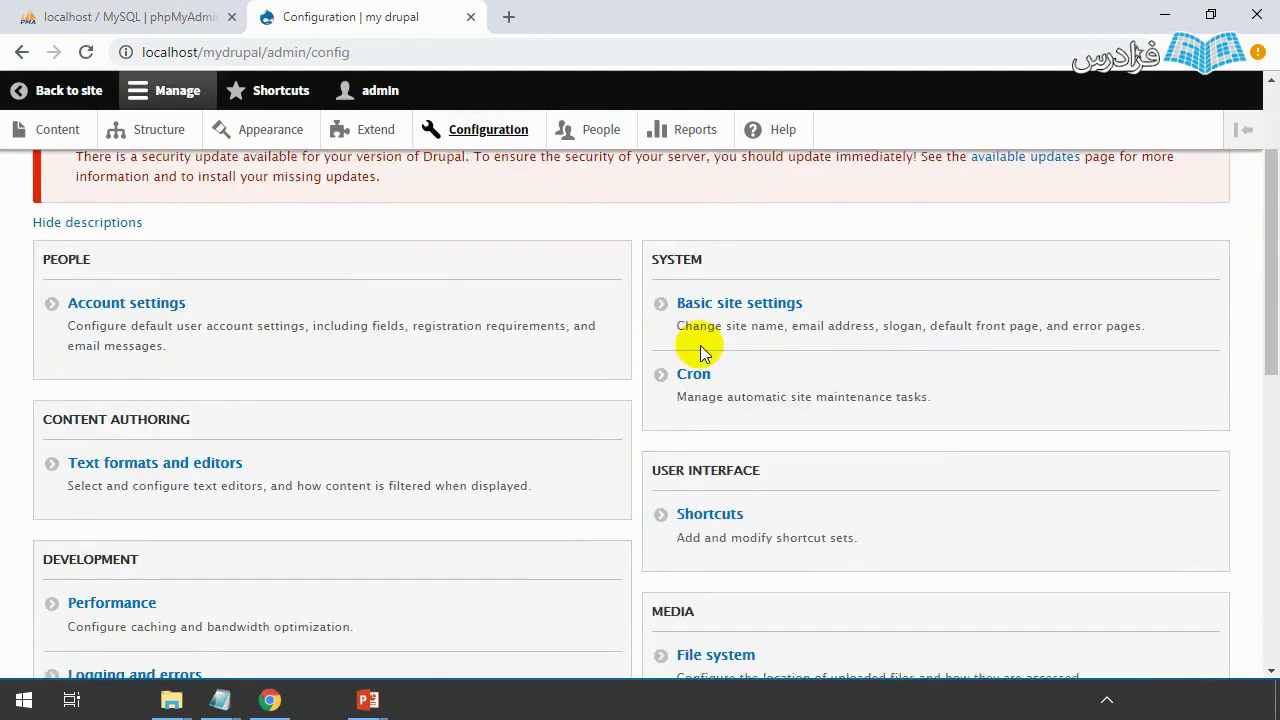
pyautogui.scroll(-2, 654, 430)
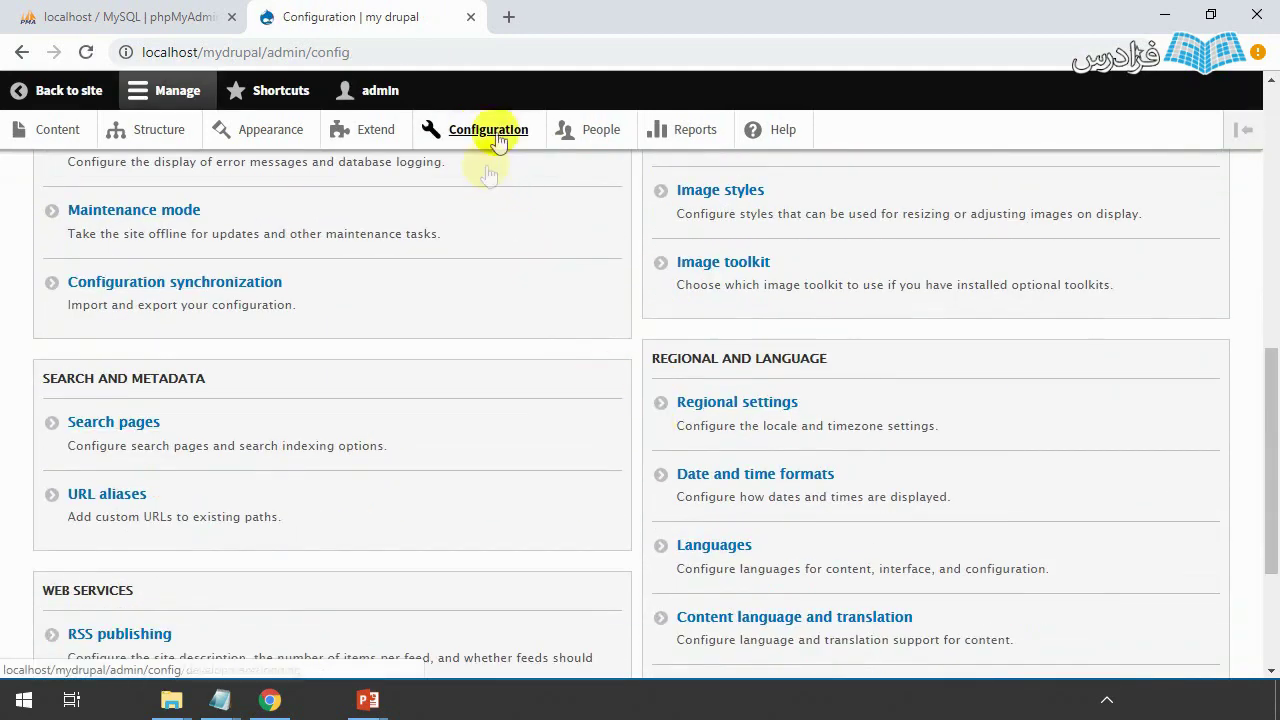
pyautogui.scroll(-2, 600, 400)
pyautogui.scroll(-1, 639, 467)
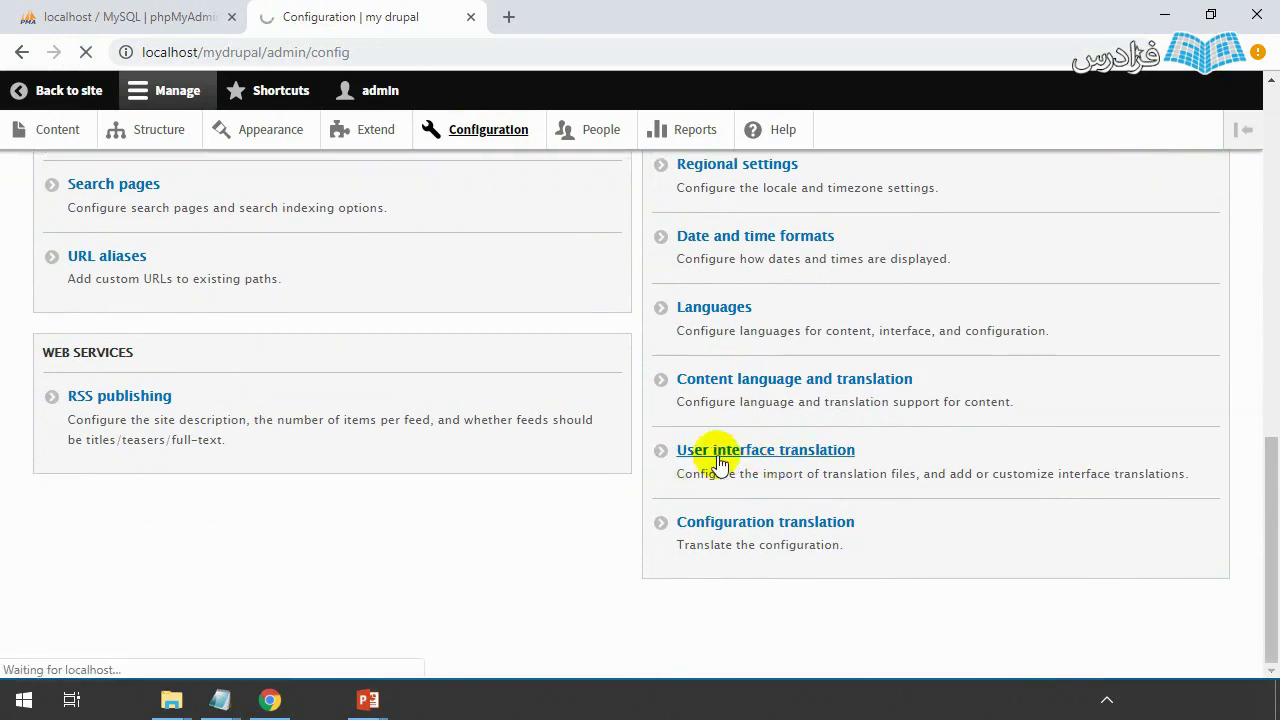
pyautogui.scroll(-1, 349, 497)
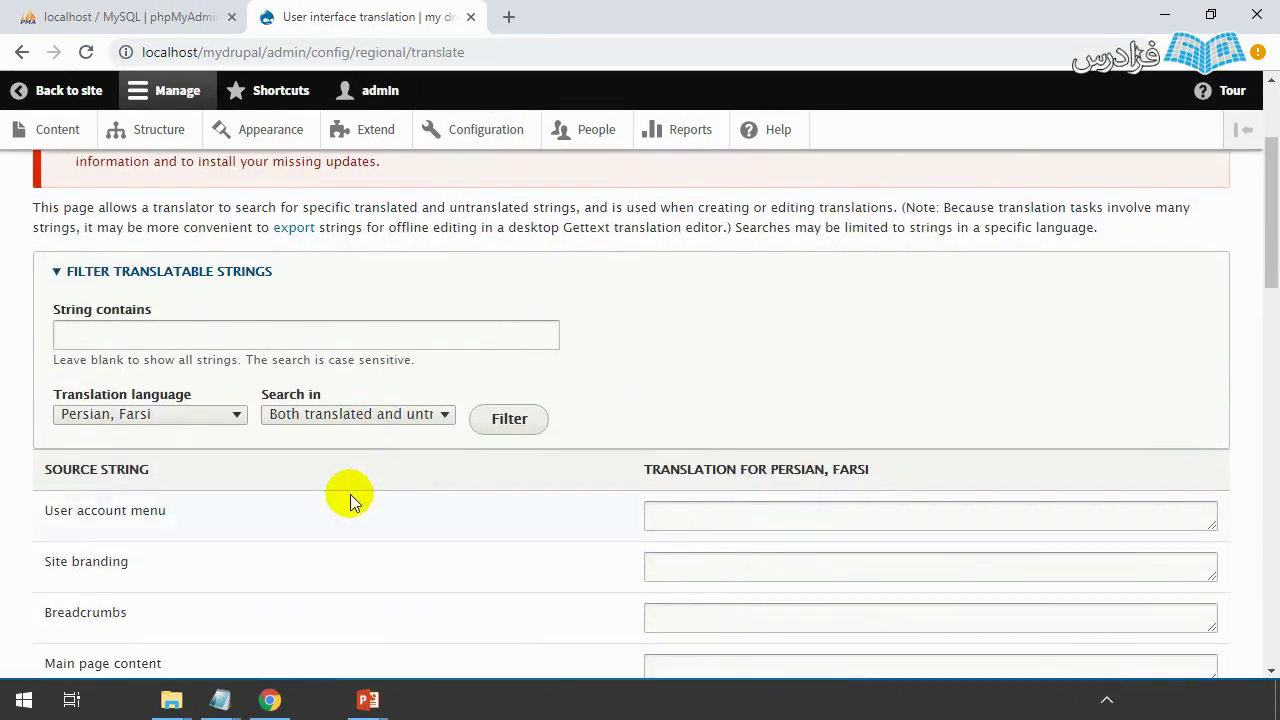
pyautogui.scroll(3, 349, 497)
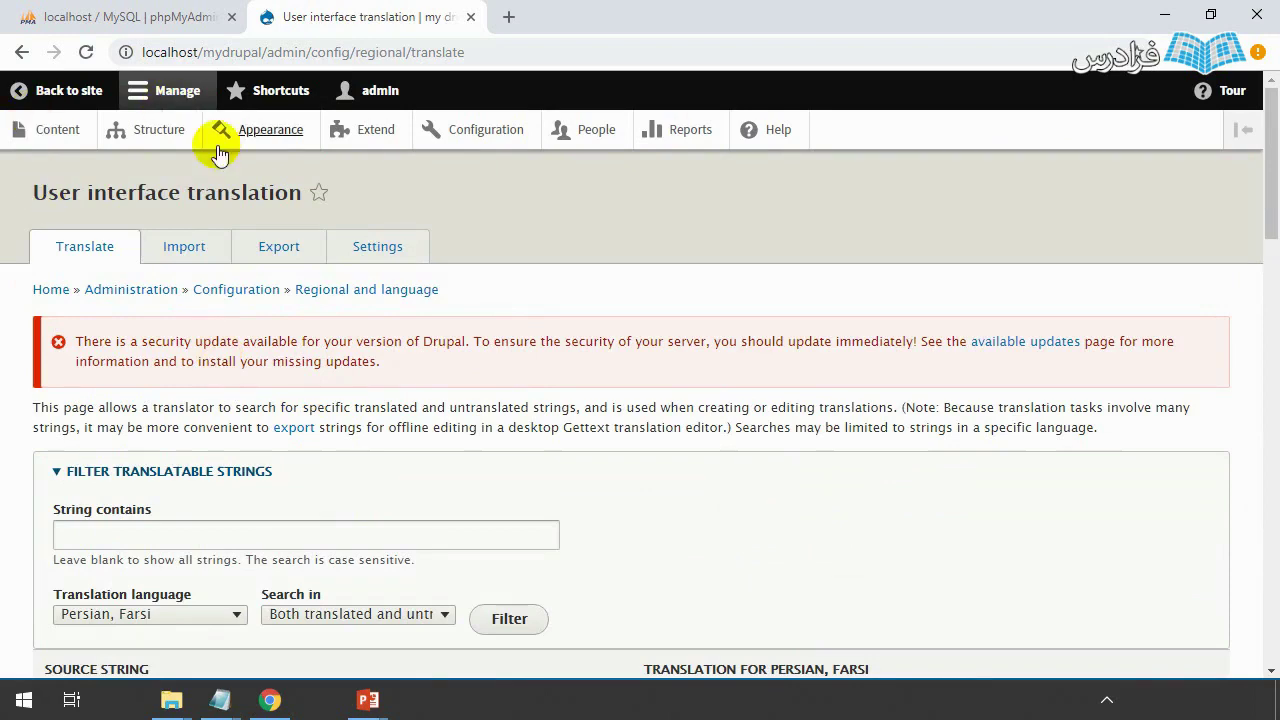
pyautogui.click(181, 256)
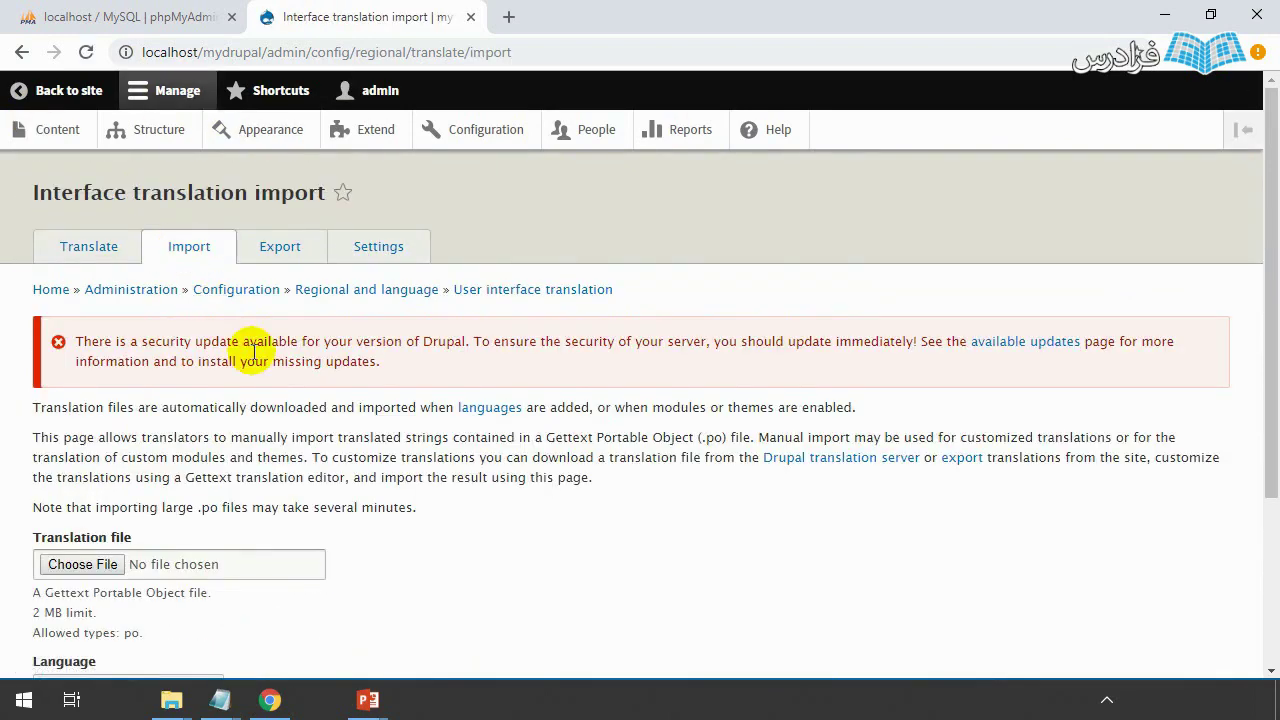
pyautogui.scroll(-2, 300, 400)
pyautogui.scroll(1, 407, 397)
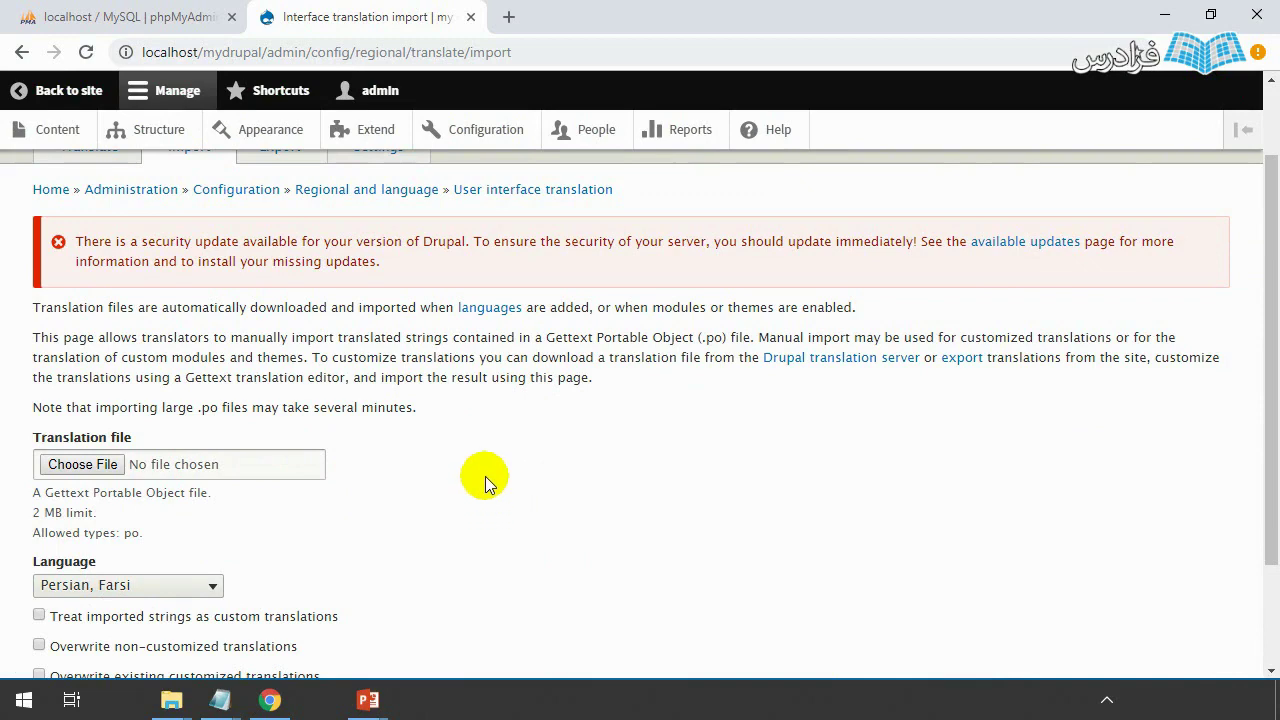
pyautogui.scroll(-2, 400, 476)
pyautogui.scroll(1, 387, 476)
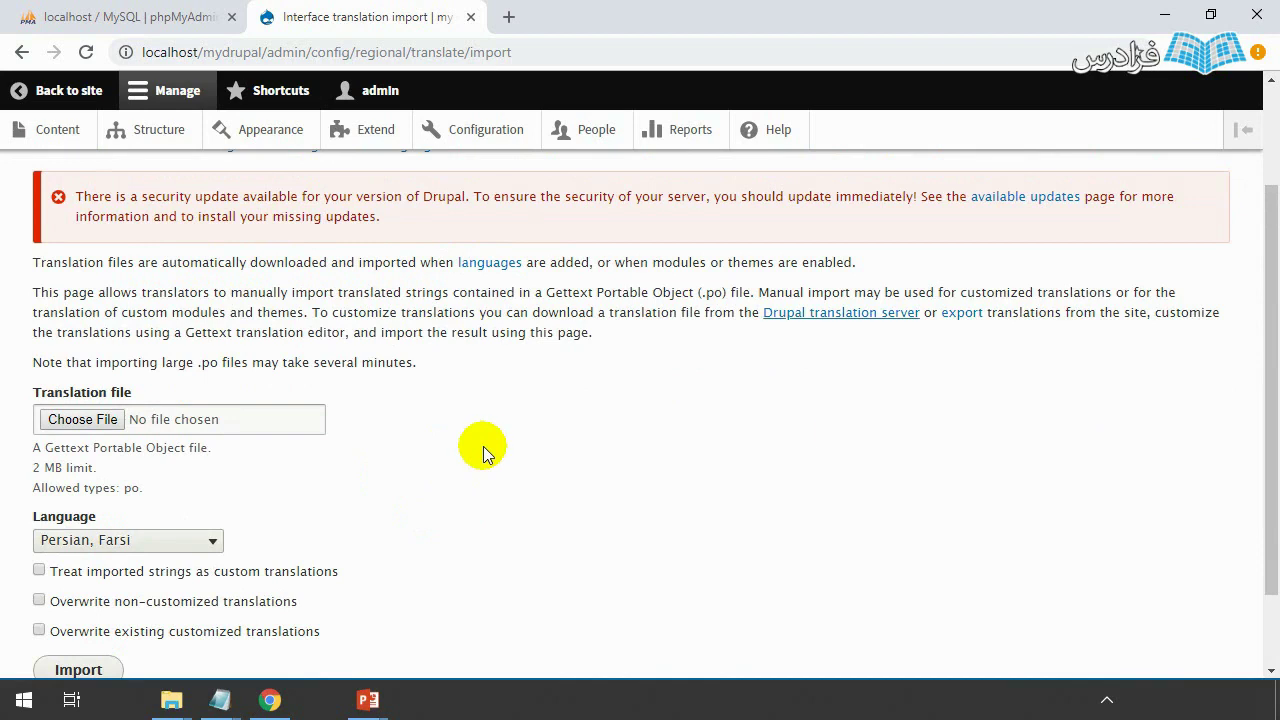
# - Open the Drupal translation server link in a new tab and switch to it
pyautogui.rightClick(826, 322)
pyautogui.click(828, 335)
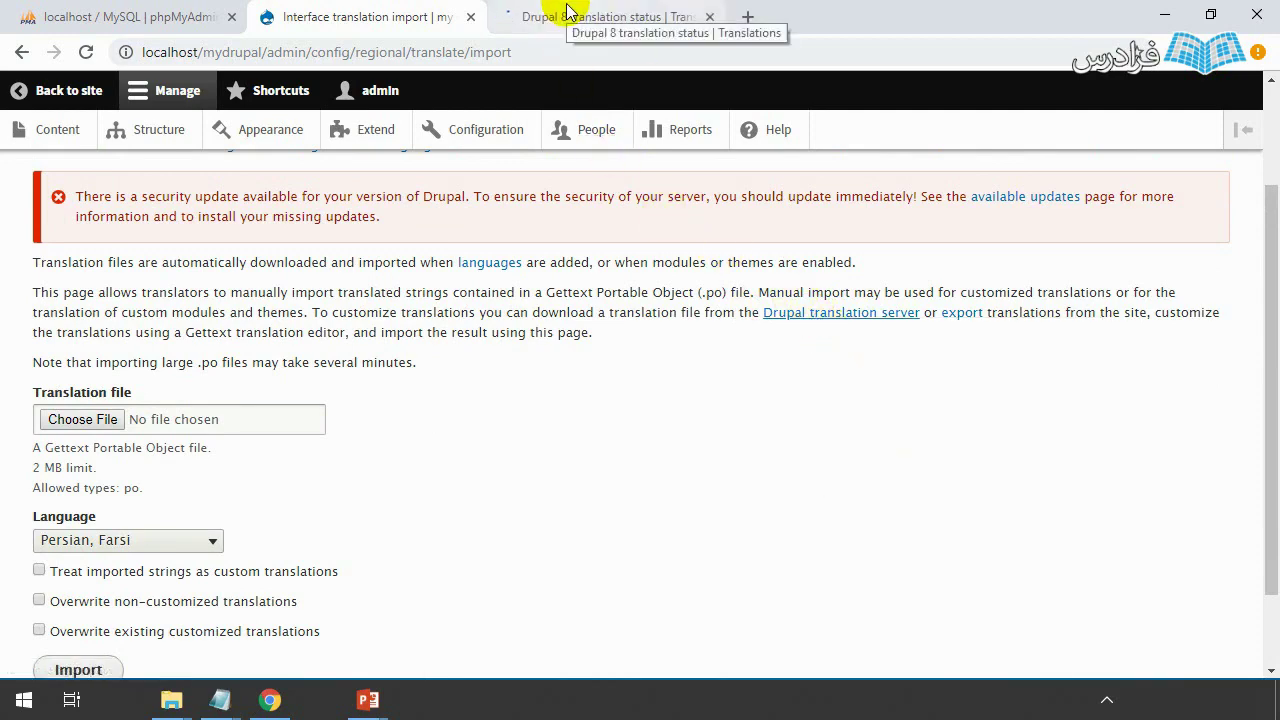
pyautogui.click(566, 10)
# - Find 'Persian, Farsi' in the localize.drupal.org language list and open its translation page
pyautogui.scroll(-2, 120, 424)
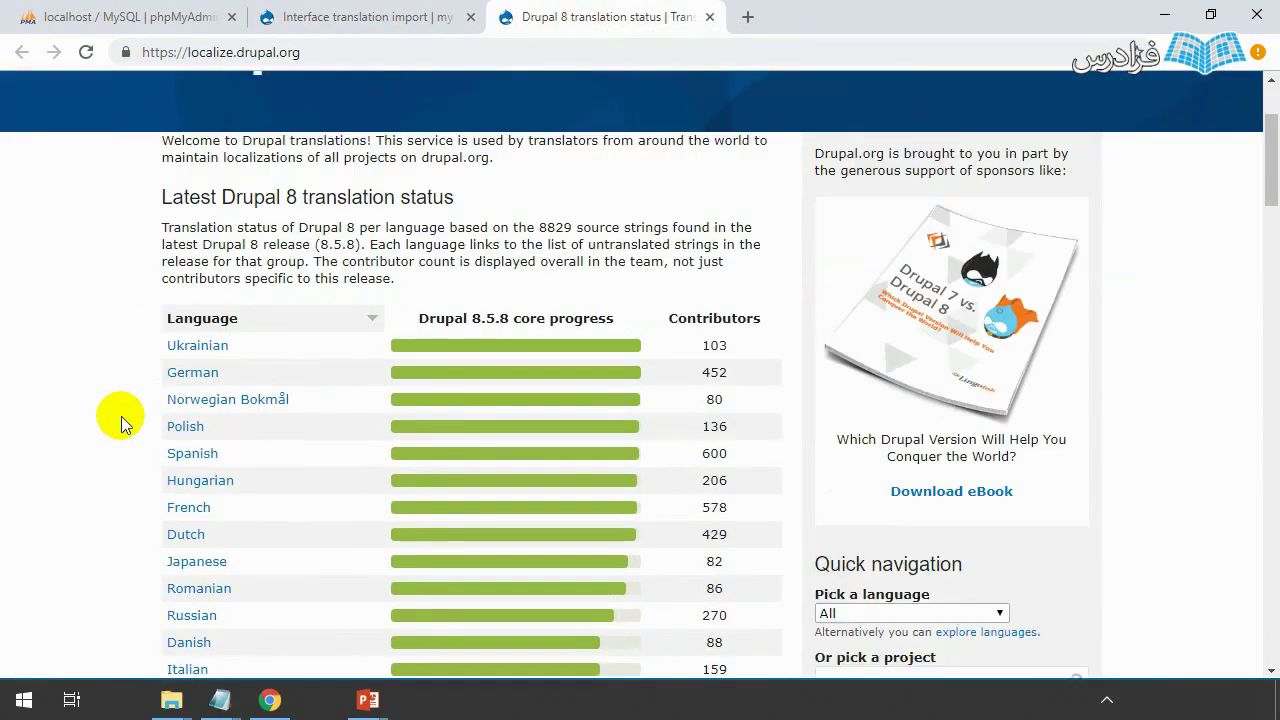
pyautogui.scroll(-2, 122, 392)
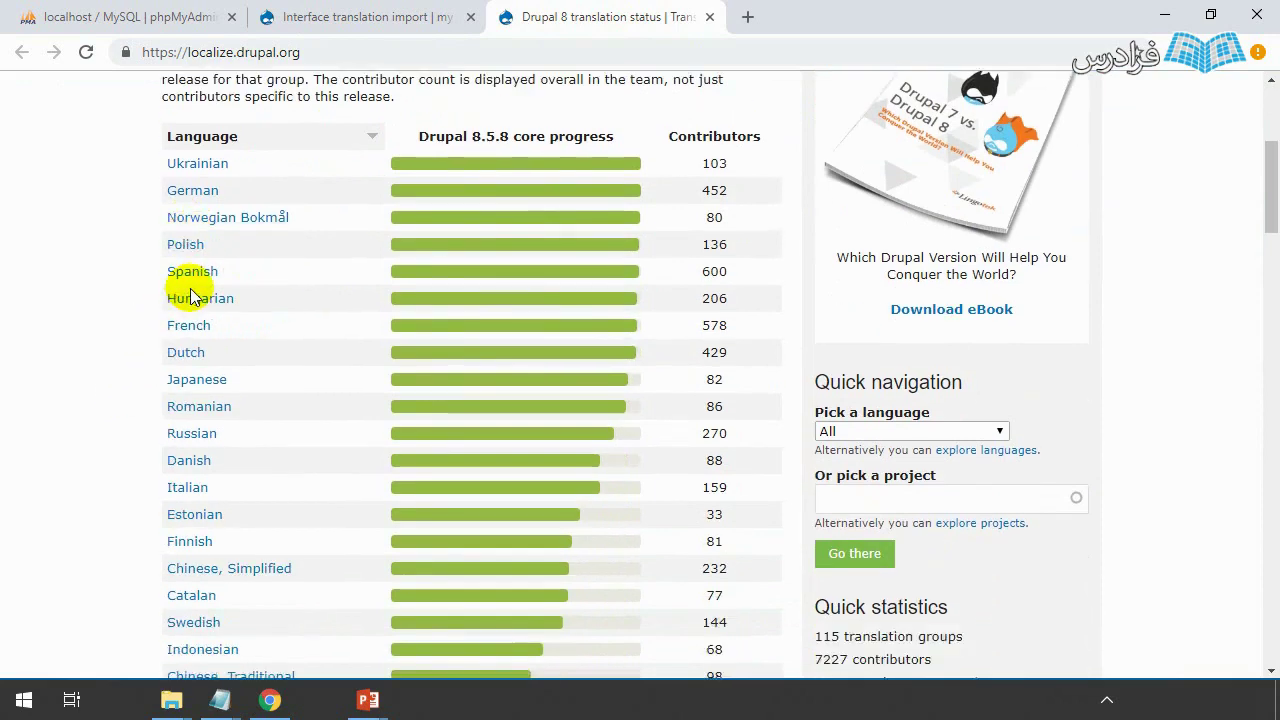
pyautogui.scroll(-1, 190, 320)
pyautogui.scroll(-2, 198, 410)
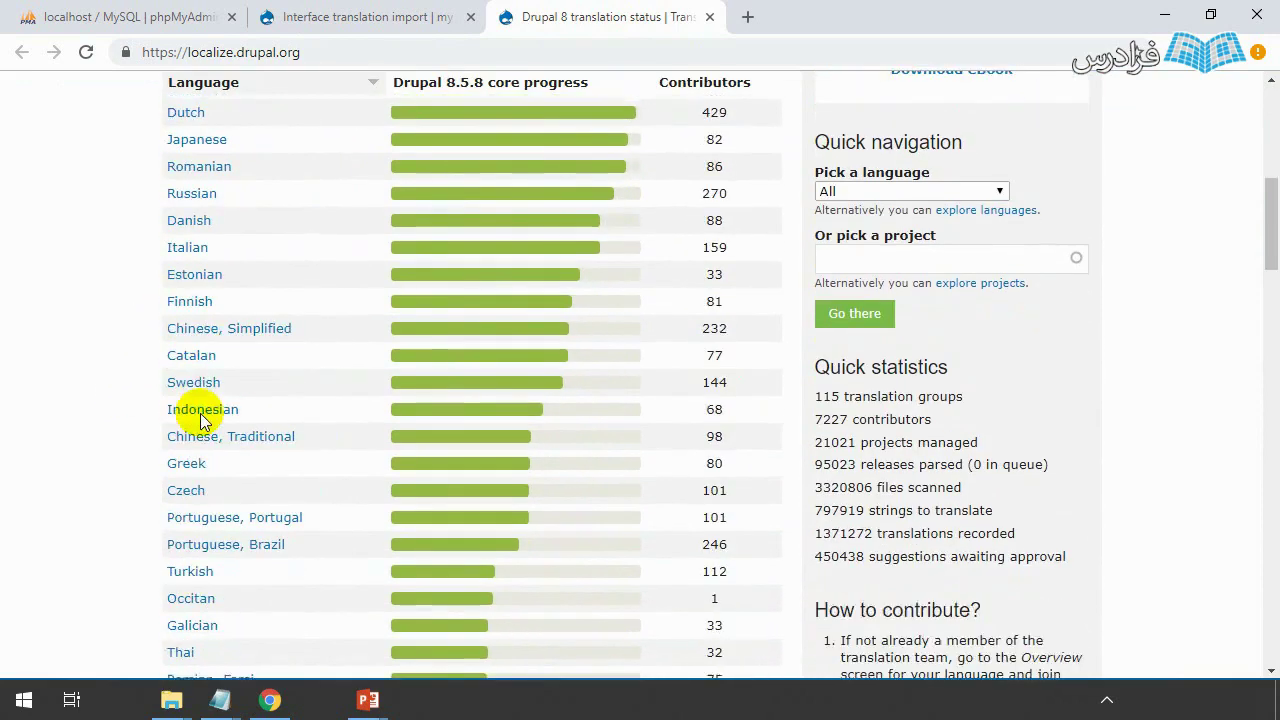
pyautogui.scroll(-2, 229, 420)
pyautogui.scroll(-1, 234, 470)
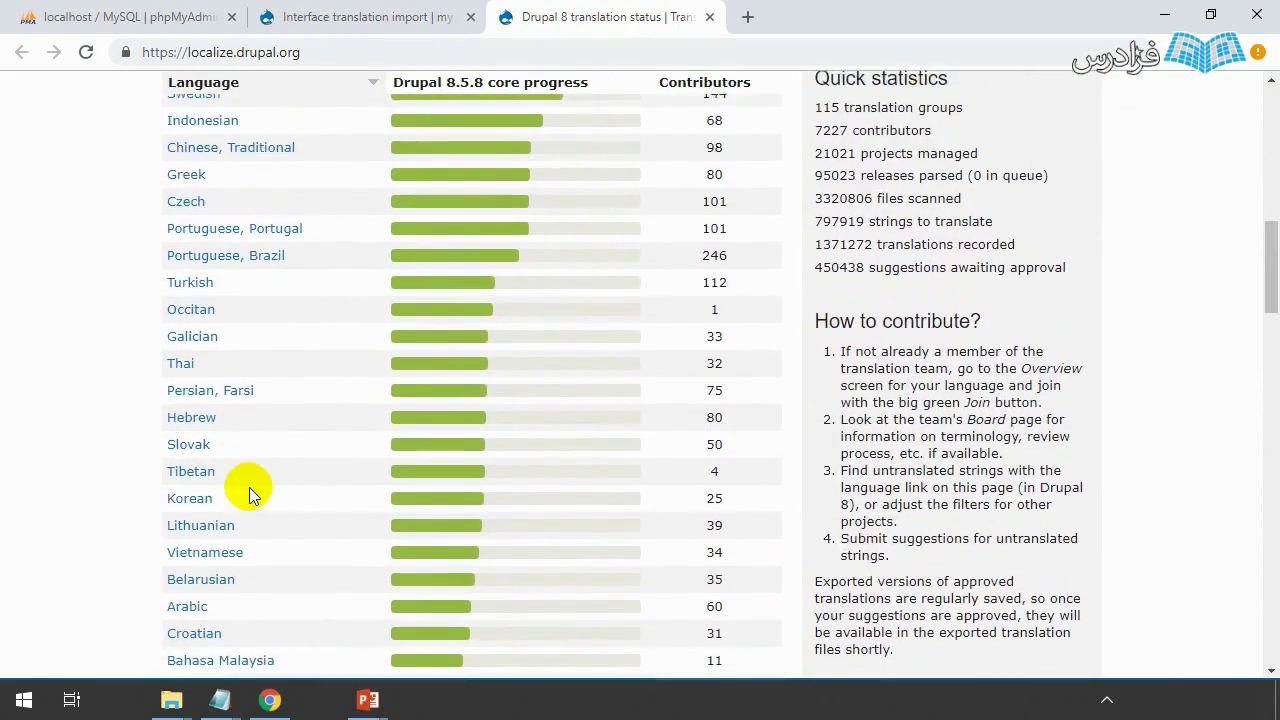
pyautogui.hotkey('ctrl', 'f')
pyautogui.write('fa')
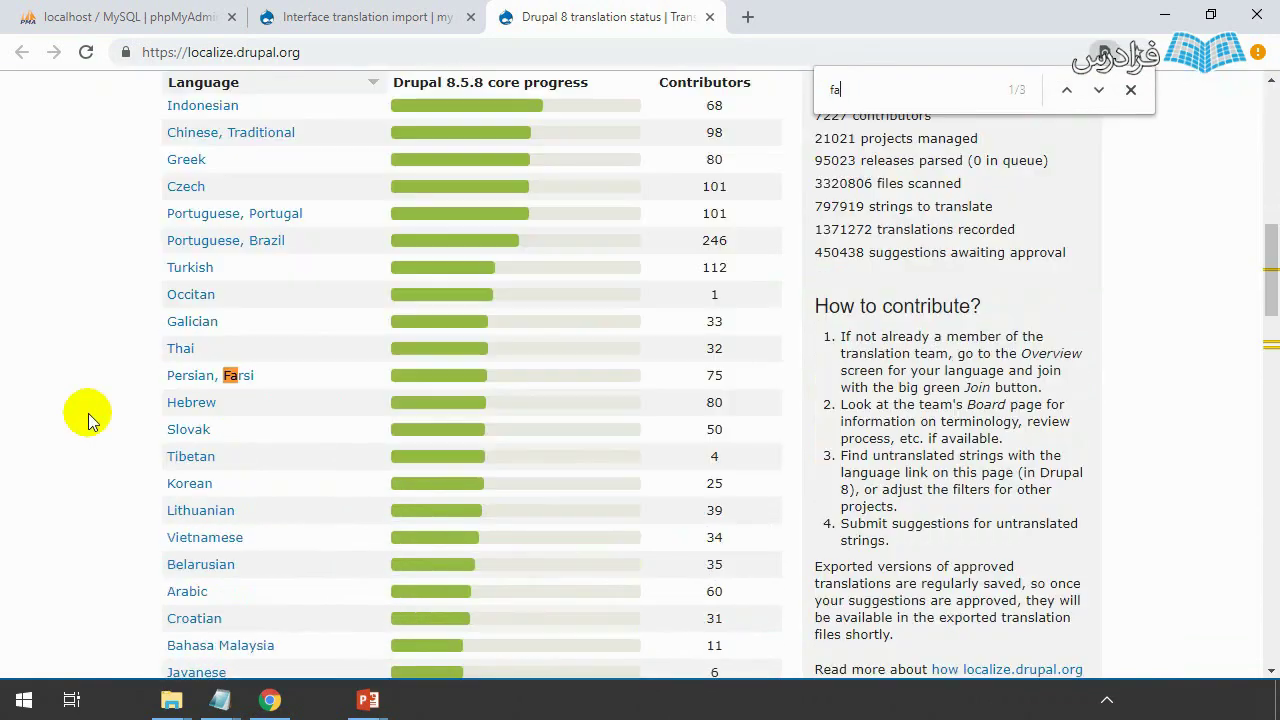
pyautogui.click(217, 383)
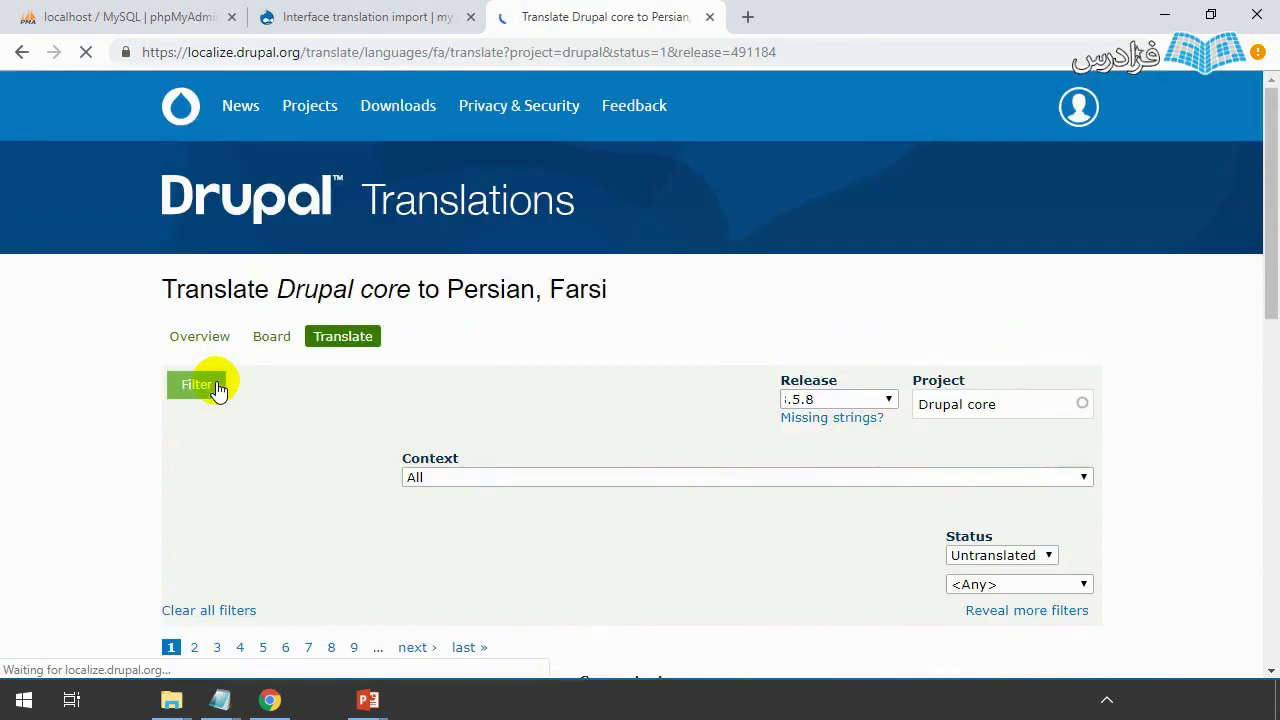
# - From the Persian, Farsi overview, download the Drupal core 8.5.8 translation and return to the import tab
pyautogui.scroll(-3, 605, 451)
pyautogui.scroll(1, 753, 517)
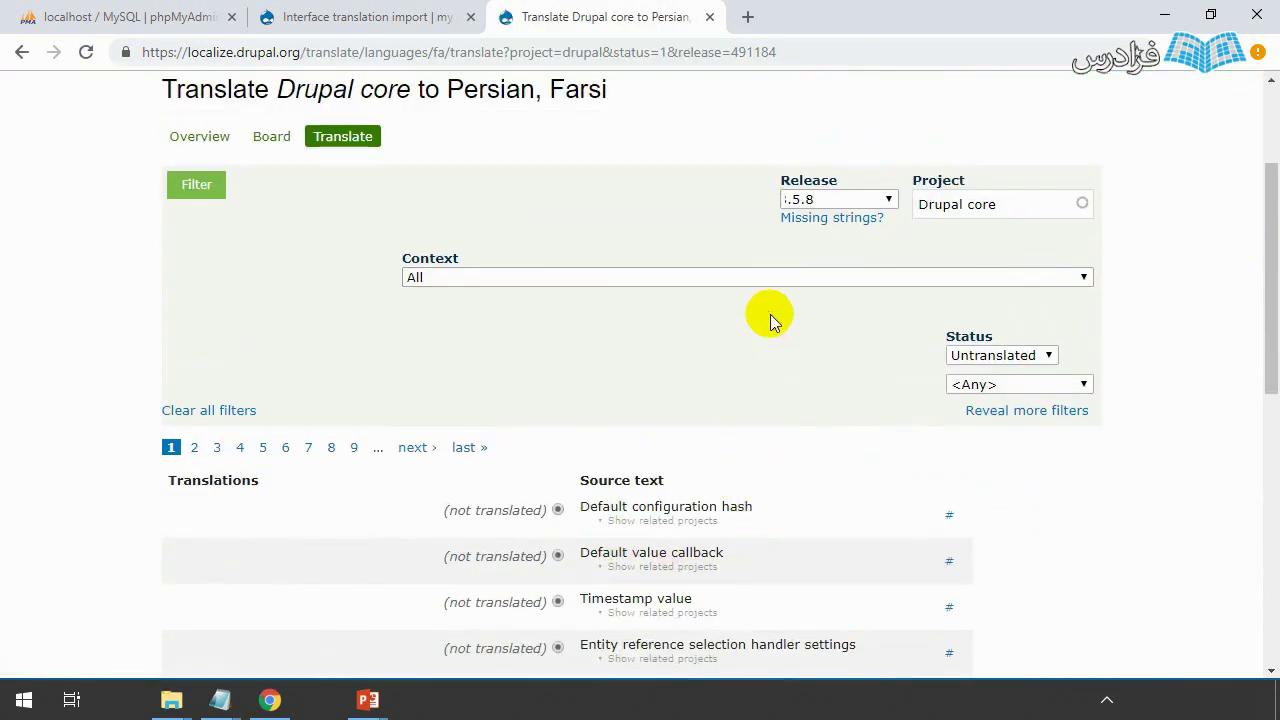
pyautogui.scroll(2, 770, 320)
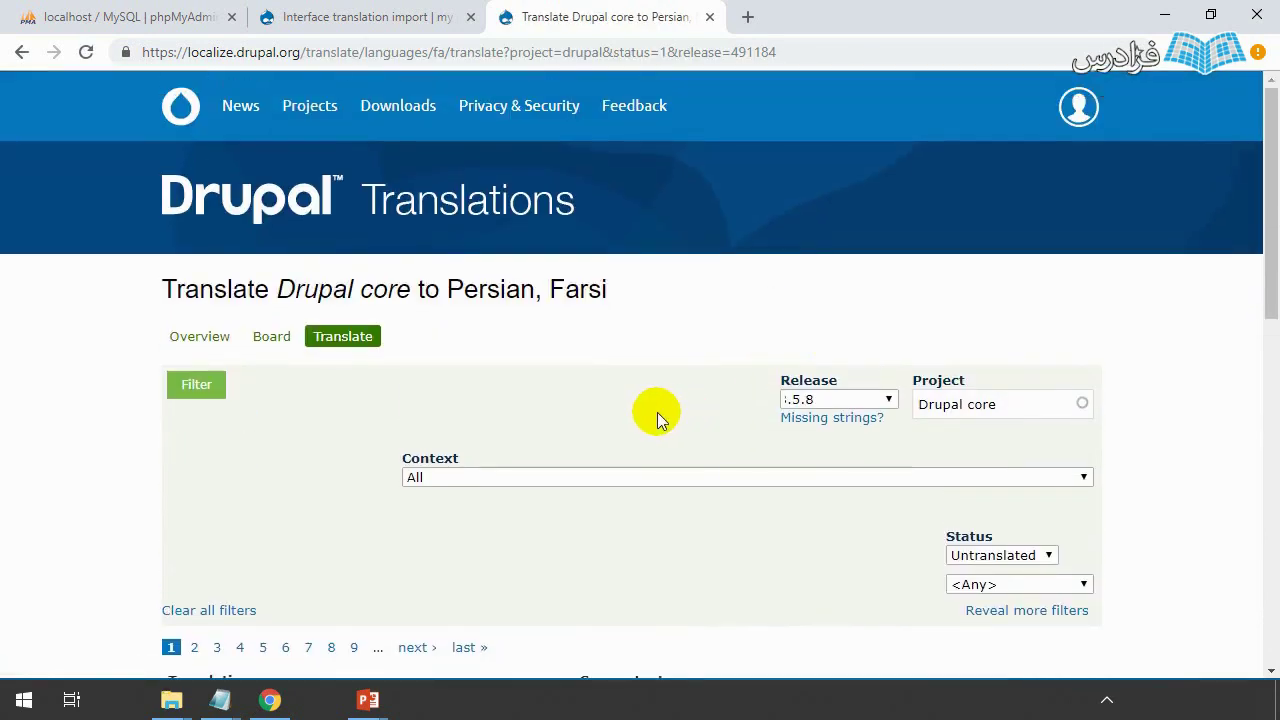
pyautogui.click(376, 336)
pyautogui.click(178, 340)
pyautogui.scroll(-1, 445, 475)
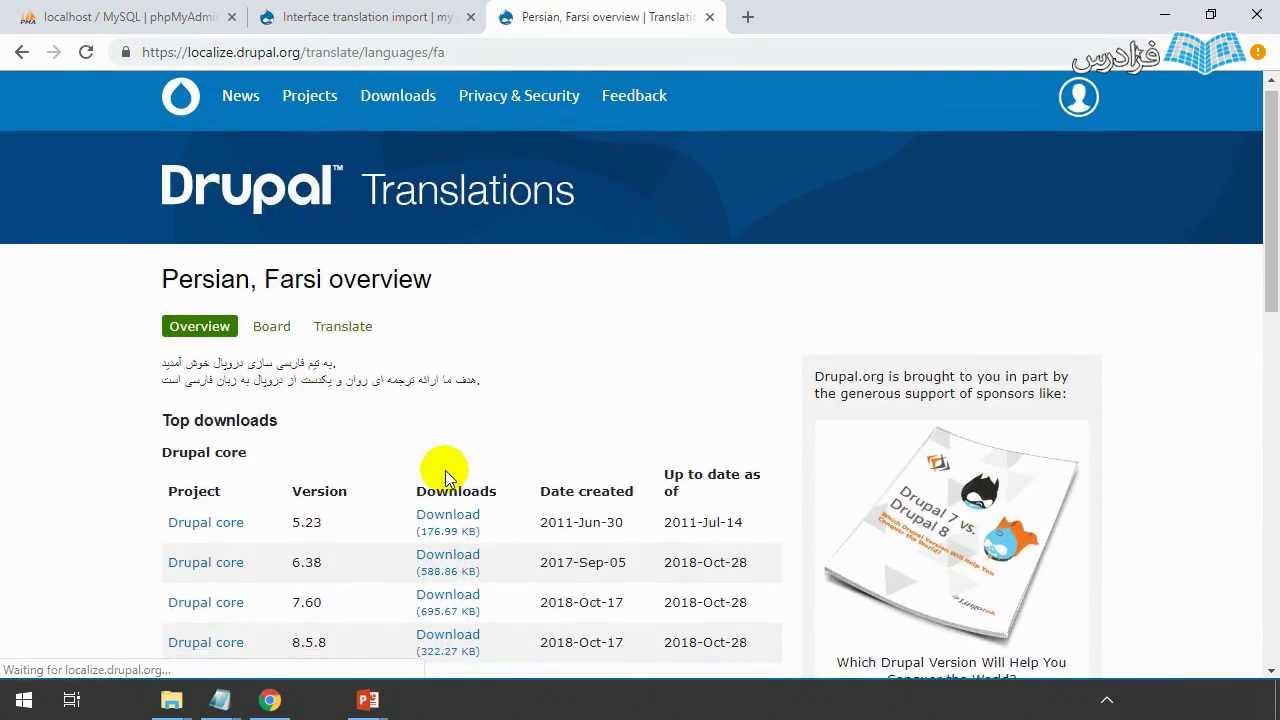
pyautogui.scroll(-1, 455, 530)
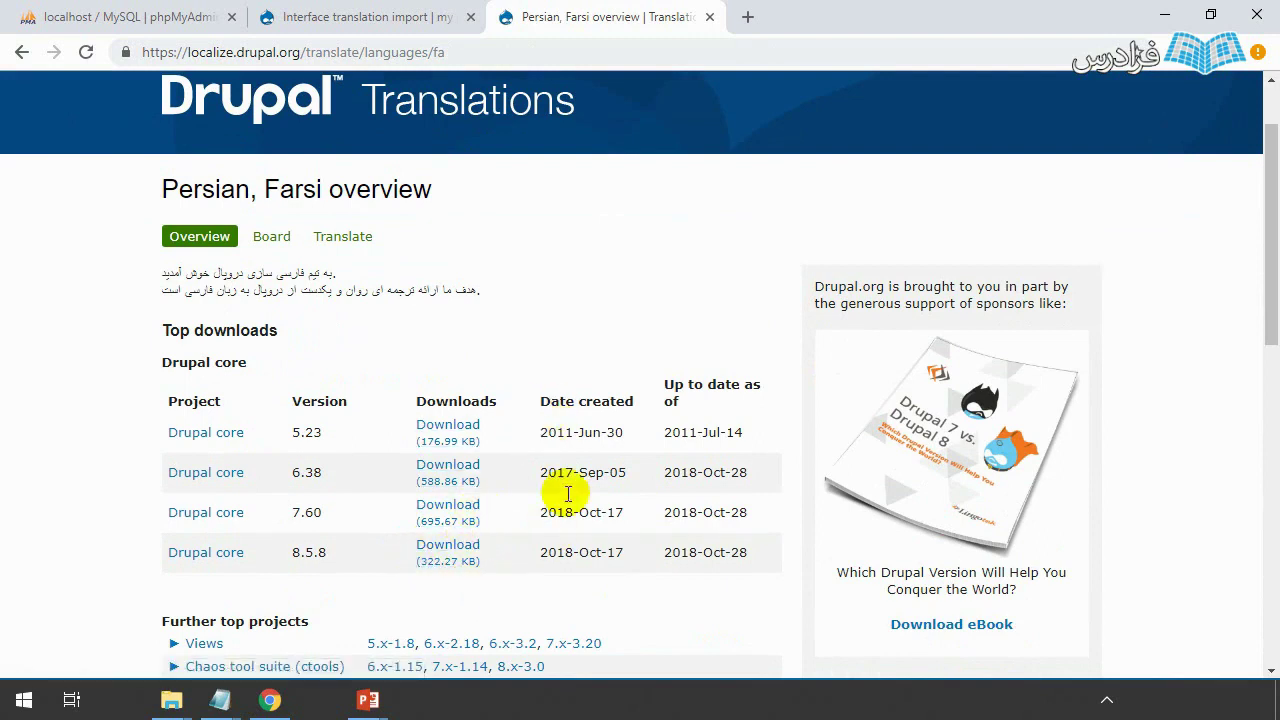
pyautogui.scroll(-1, 580, 380)
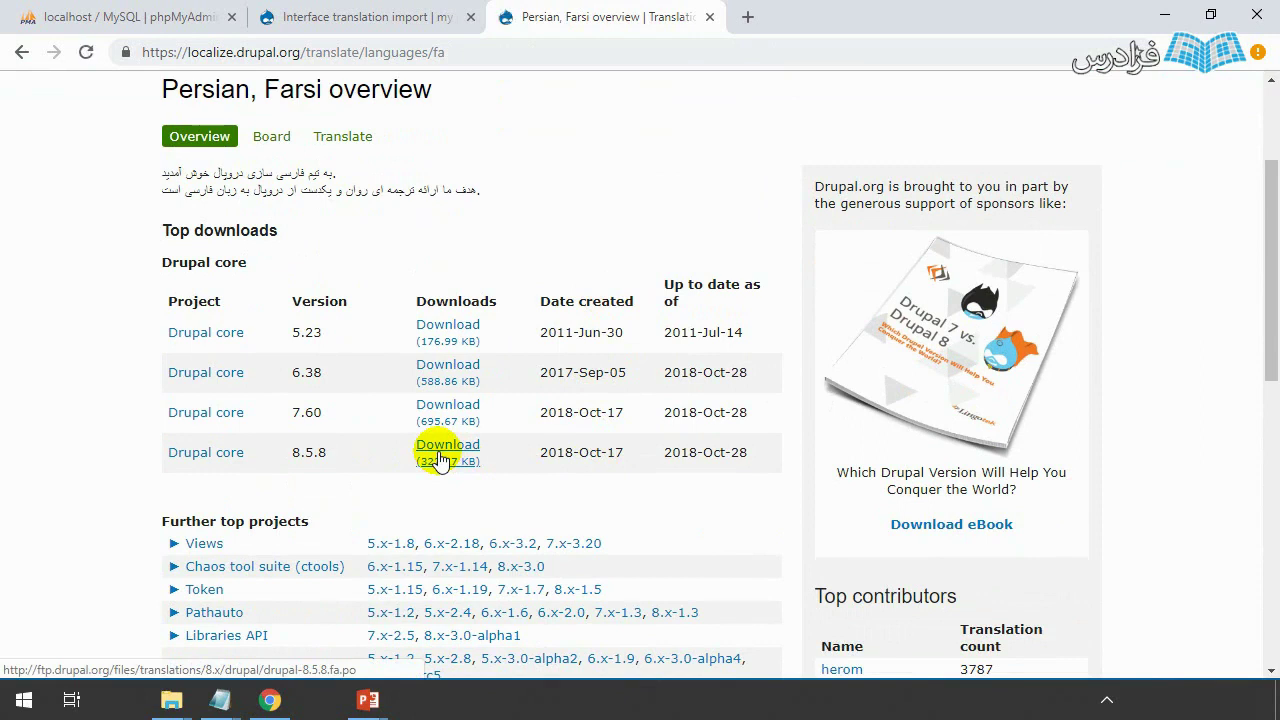
pyautogui.click(440, 456)
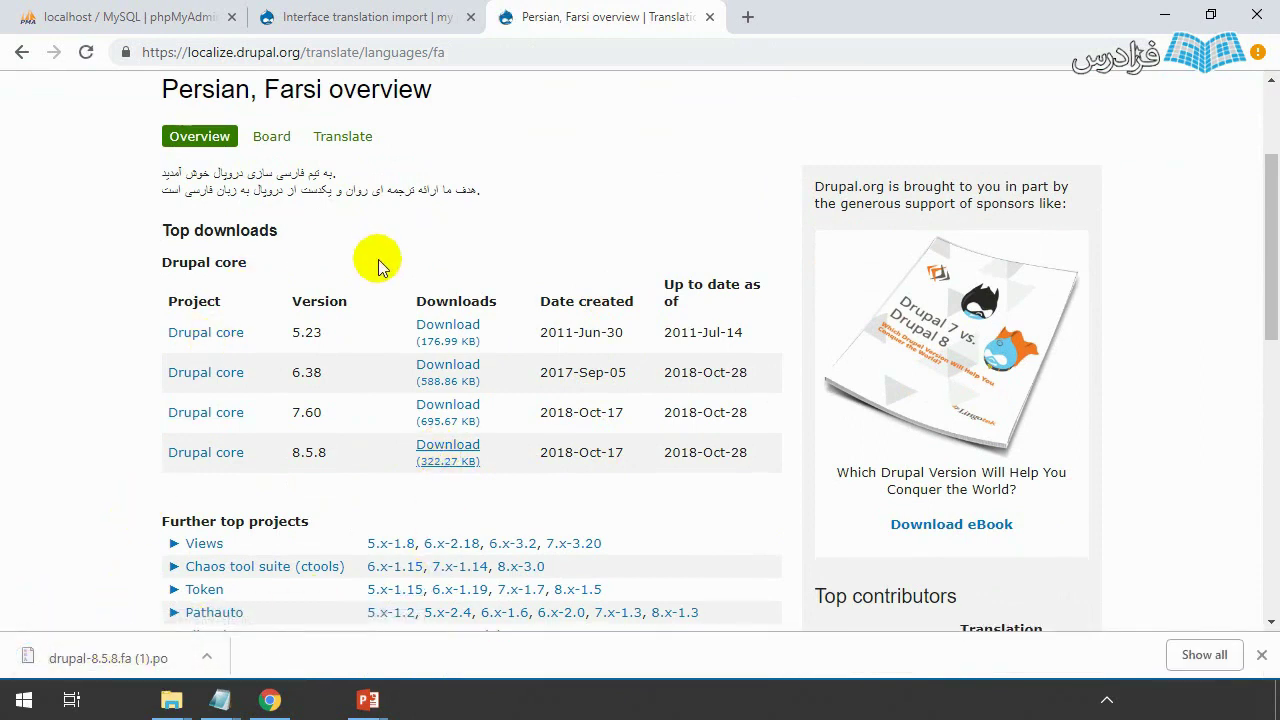
pyautogui.click(400, 14)
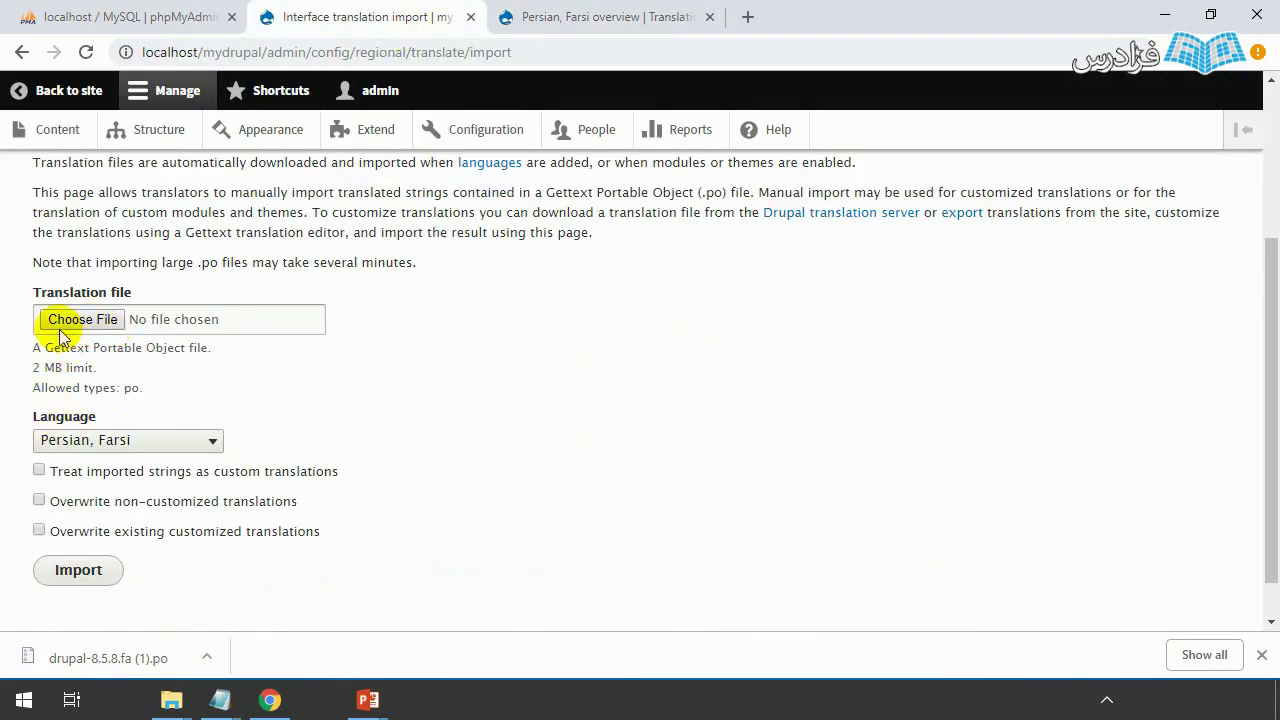
# - Upload drupal-8.5.8.fa (1).po, import it, and dismiss the downloads bar
pyautogui.click(600, 16)
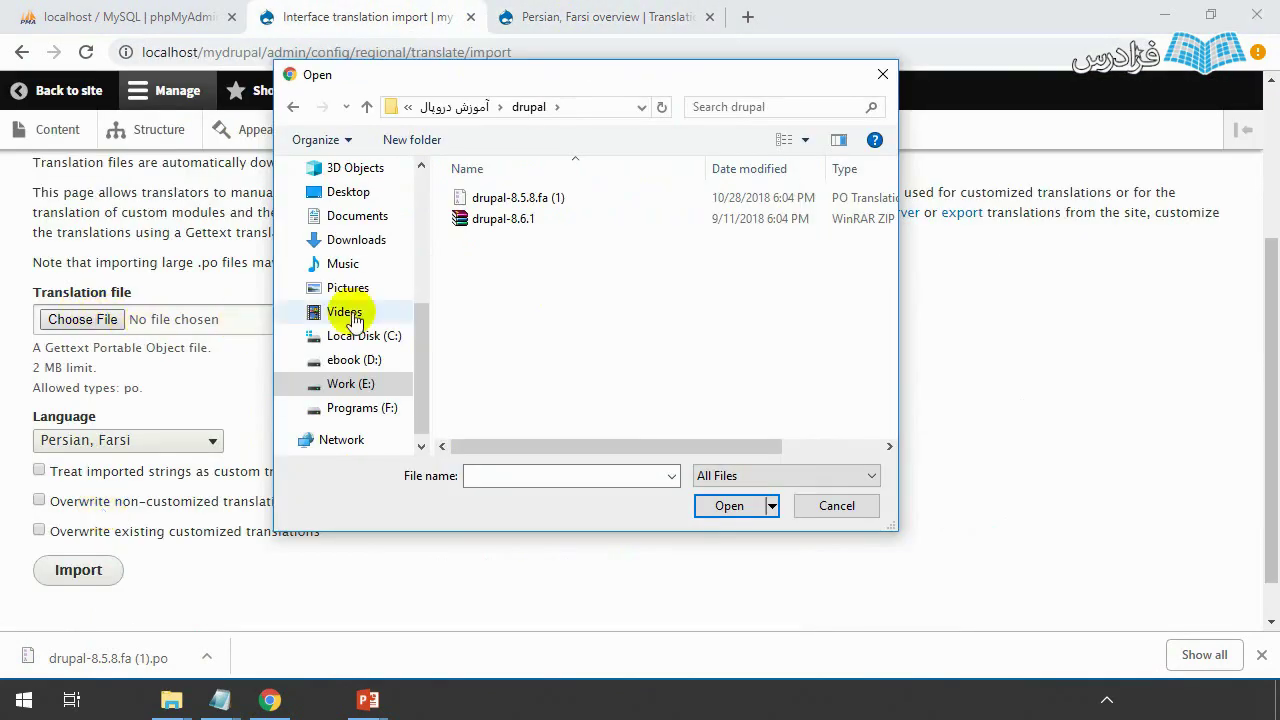
pyautogui.doubleClick(517, 197)
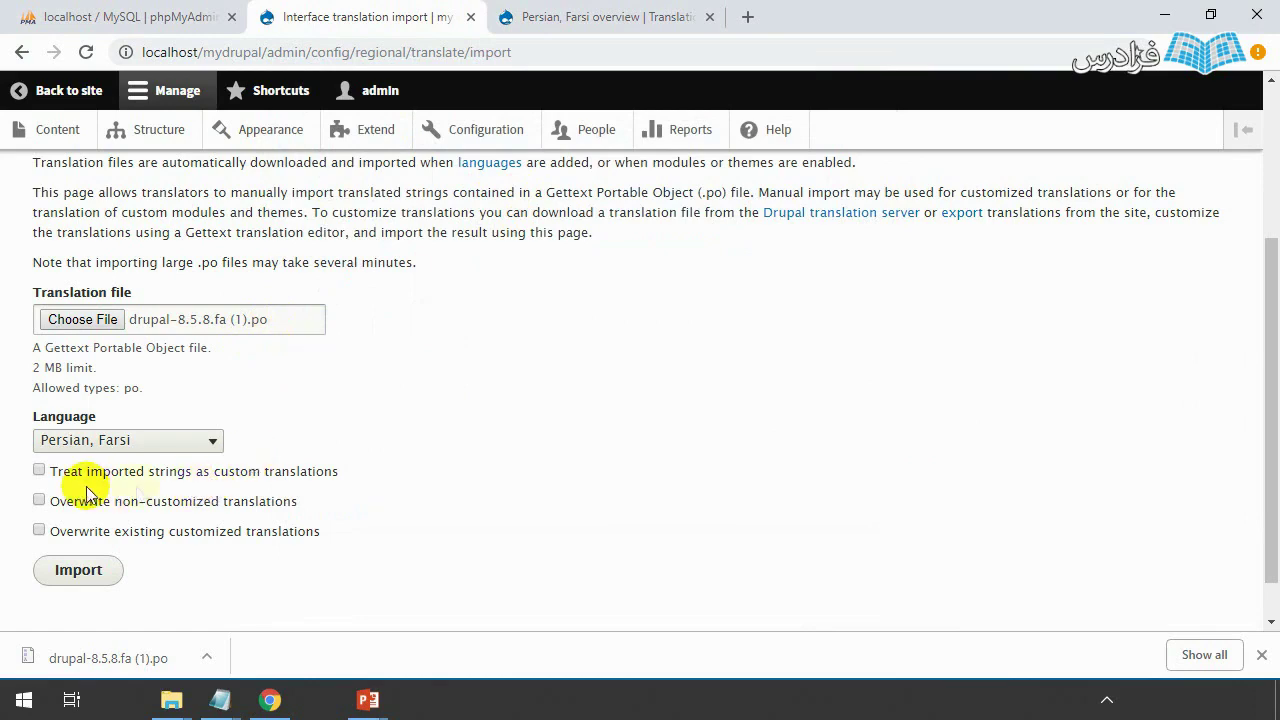
pyautogui.scroll(2, 177, 563)
pyautogui.scroll(-3, 181, 563)
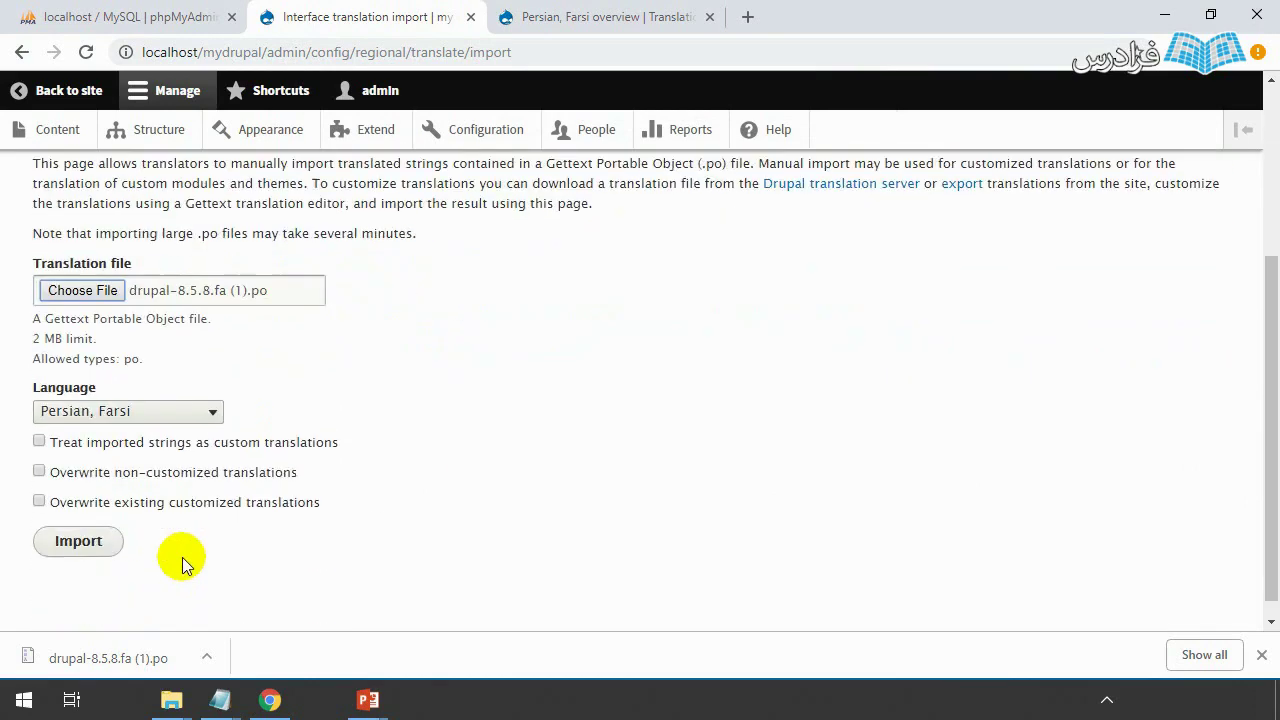
pyautogui.click(98, 524)
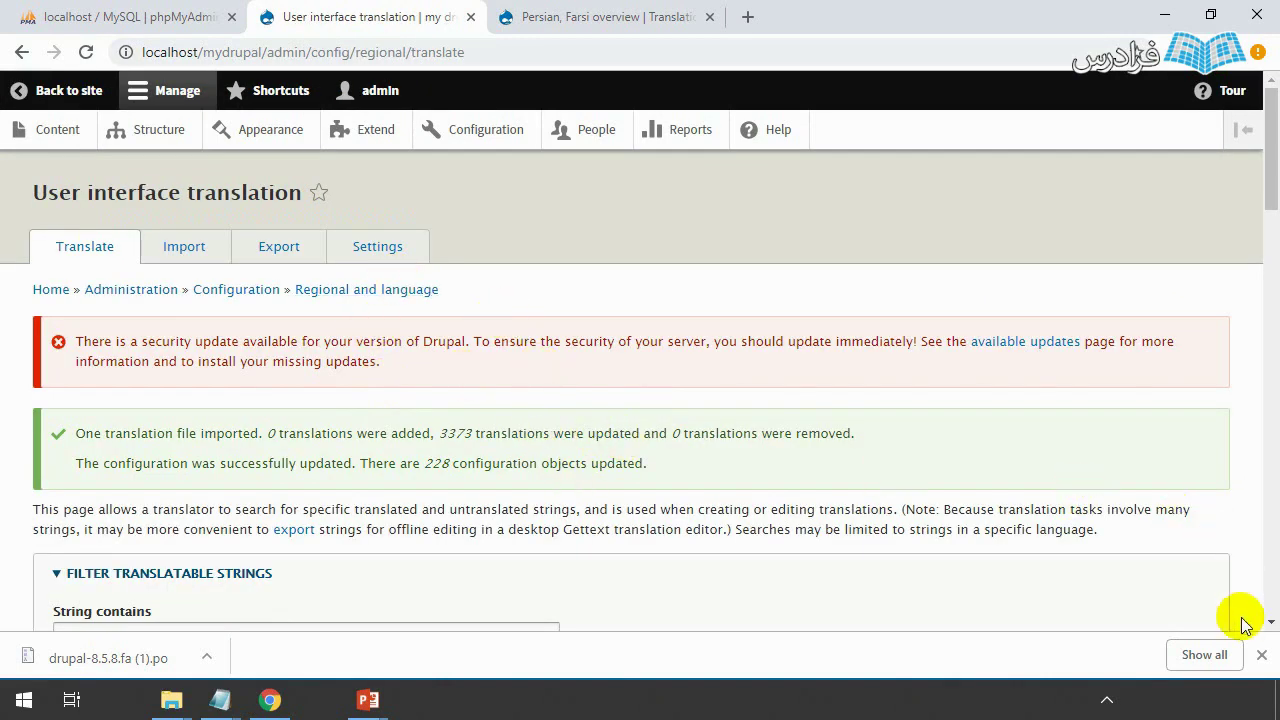
pyautogui.click(1261, 655)
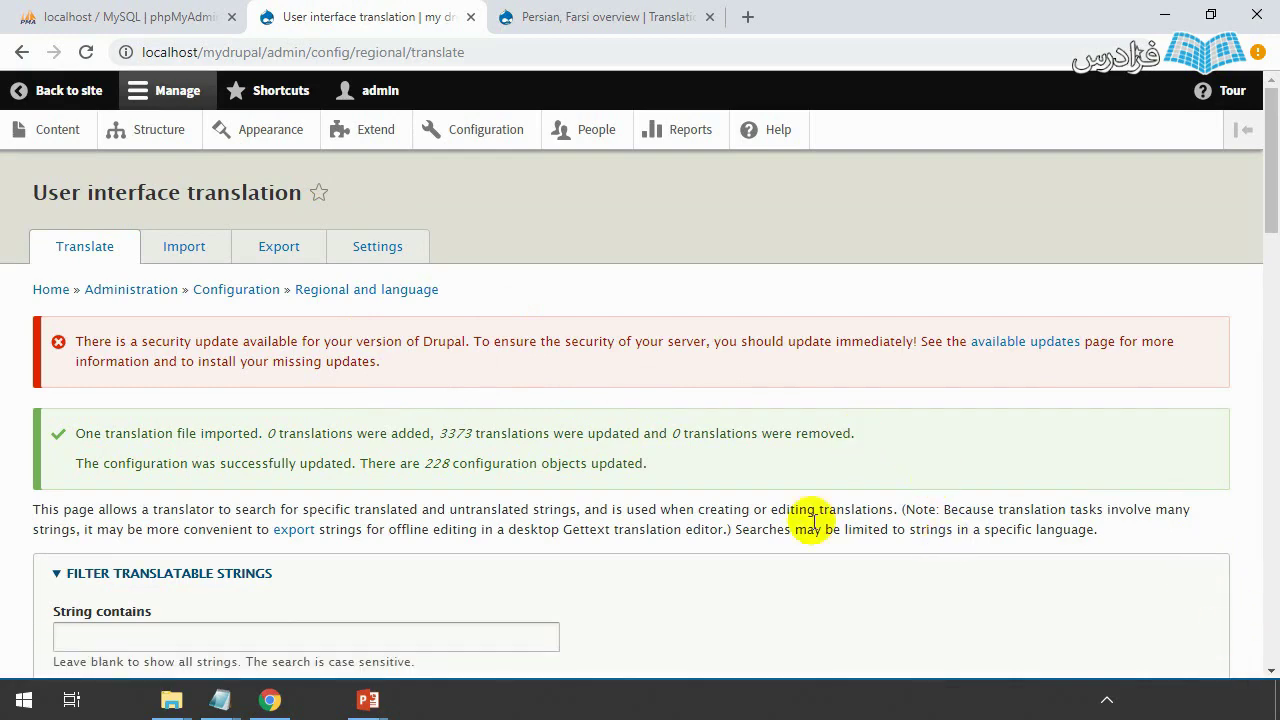
# - Open the Languages settings from the Configuration page
pyautogui.click(484, 138)
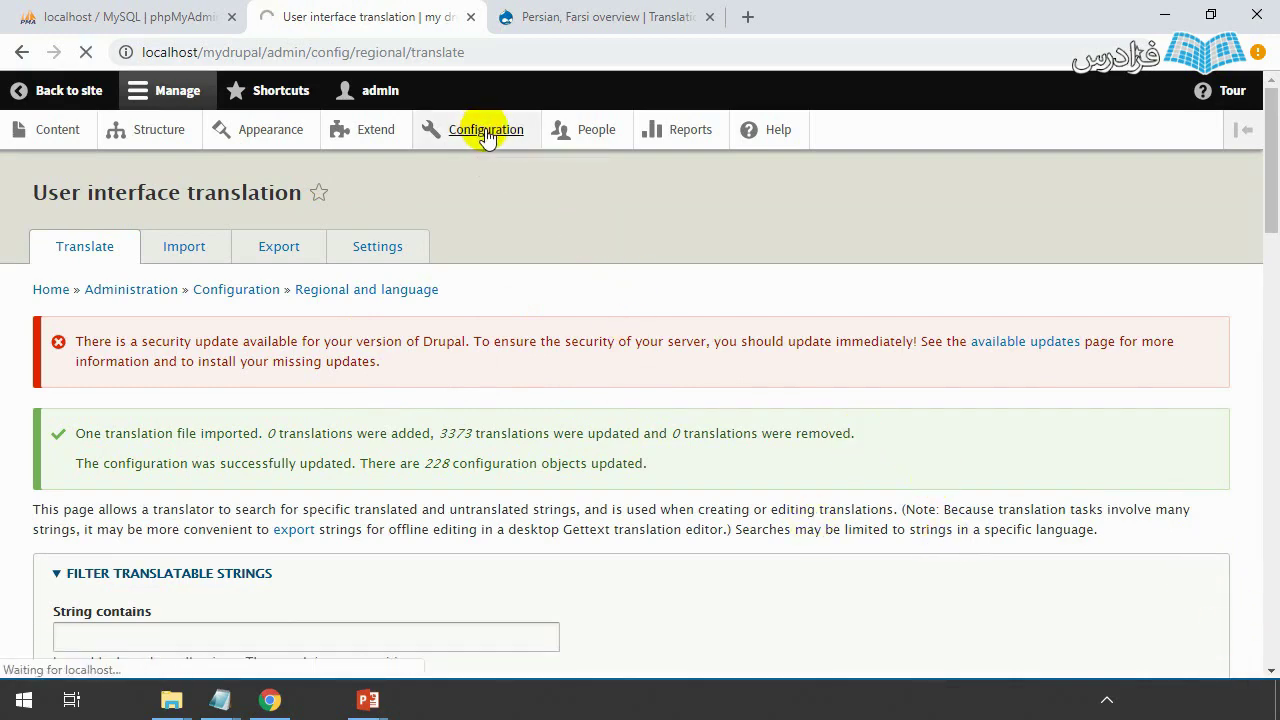
pyautogui.scroll(-6, 609, 372)
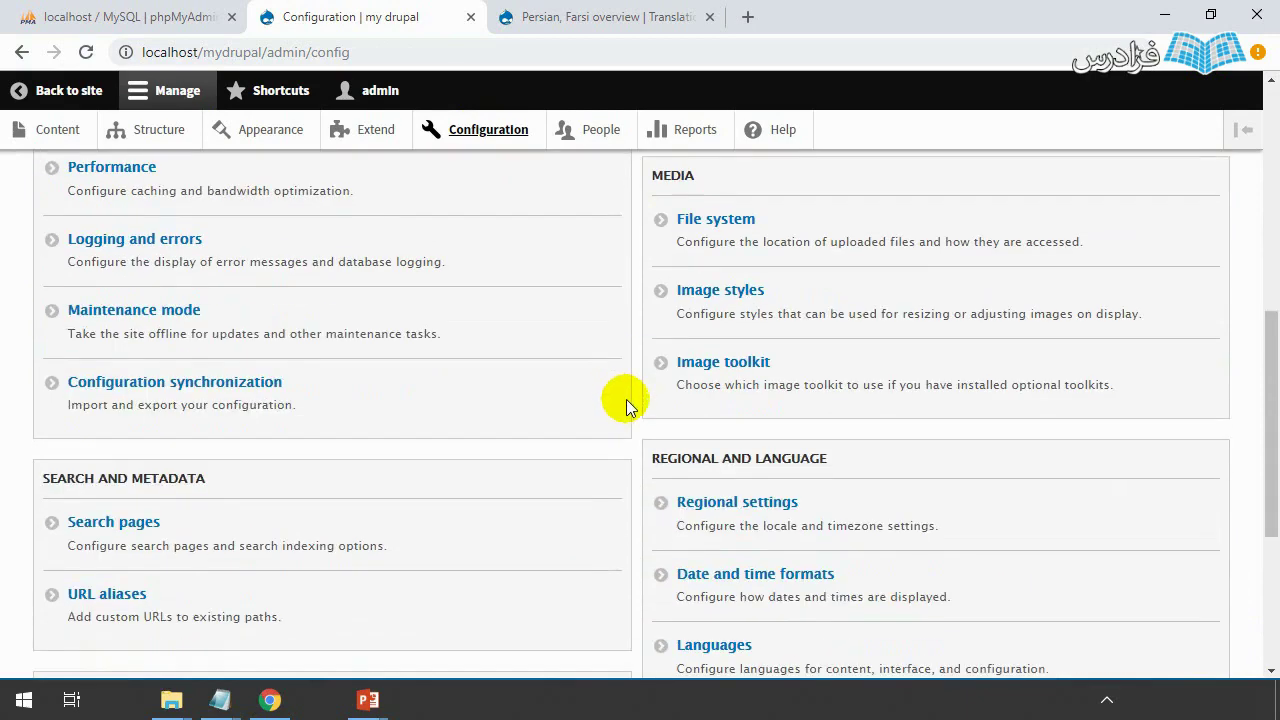
pyautogui.scroll(-3, 626, 399)
pyautogui.click(730, 310)
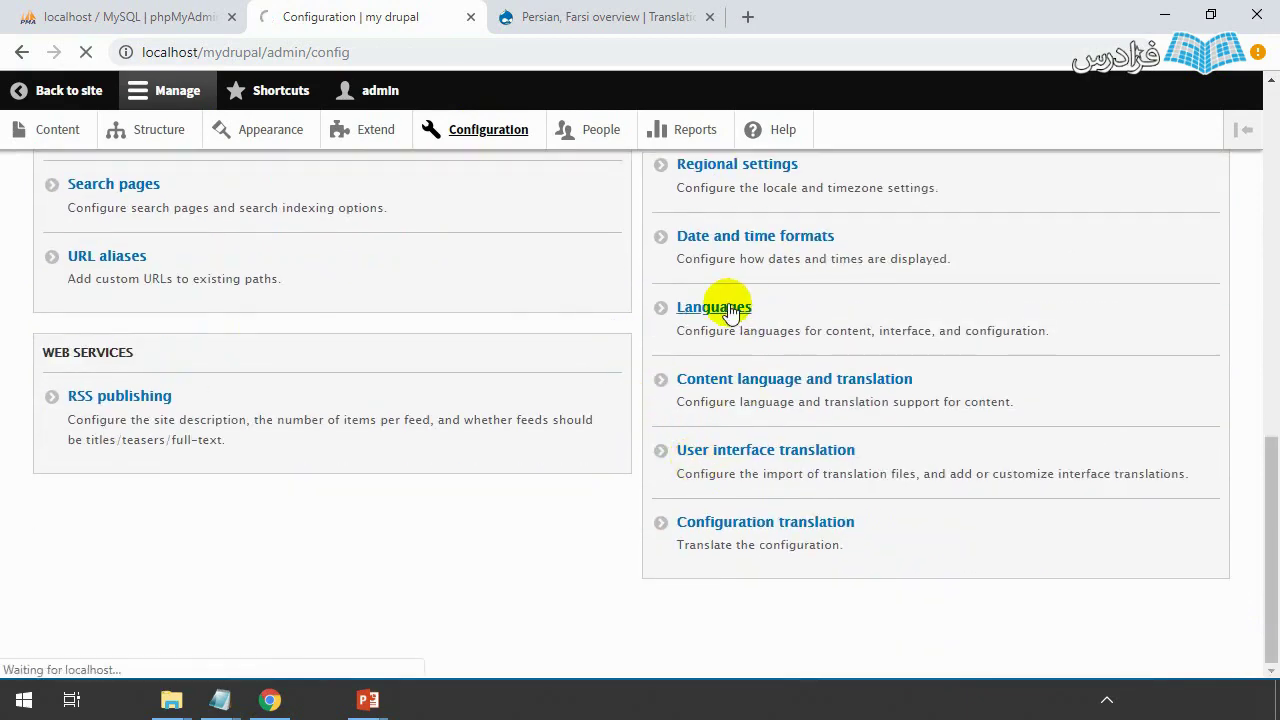
pyautogui.scroll(-2, 686, 380)
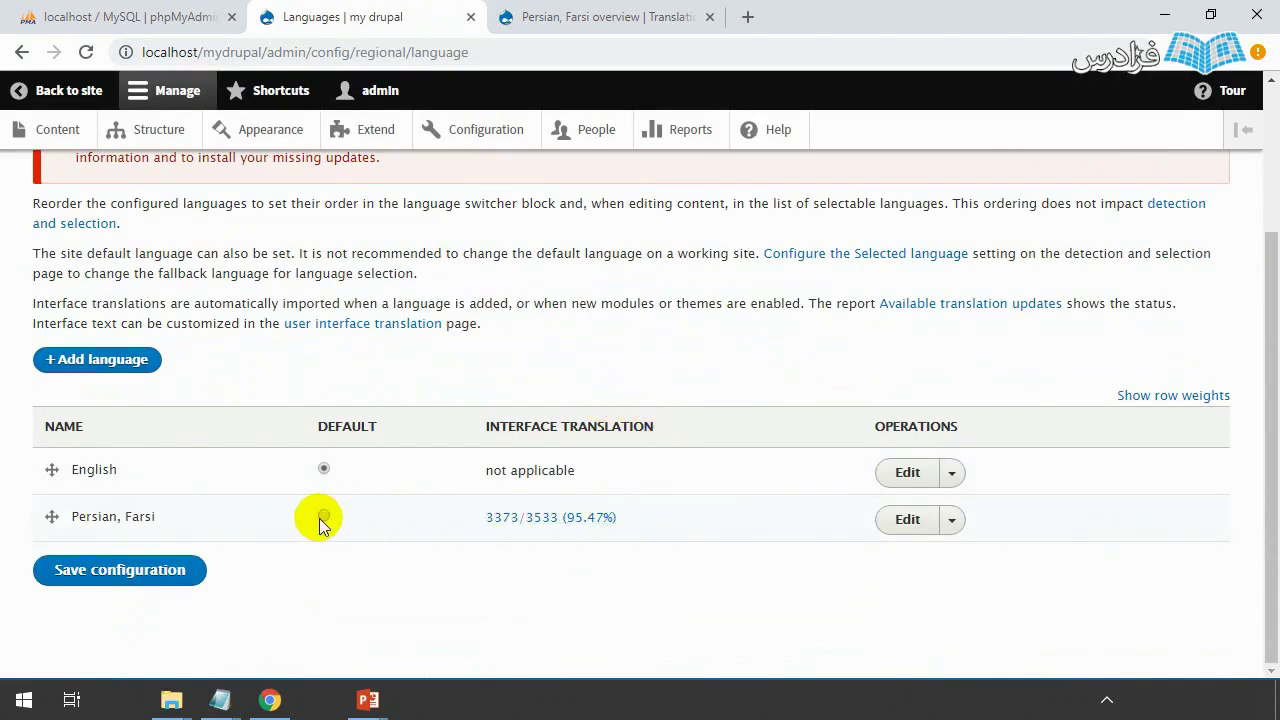
# - Select Persian, Farsi as the default language and save the configuration
pyautogui.click(321, 517)
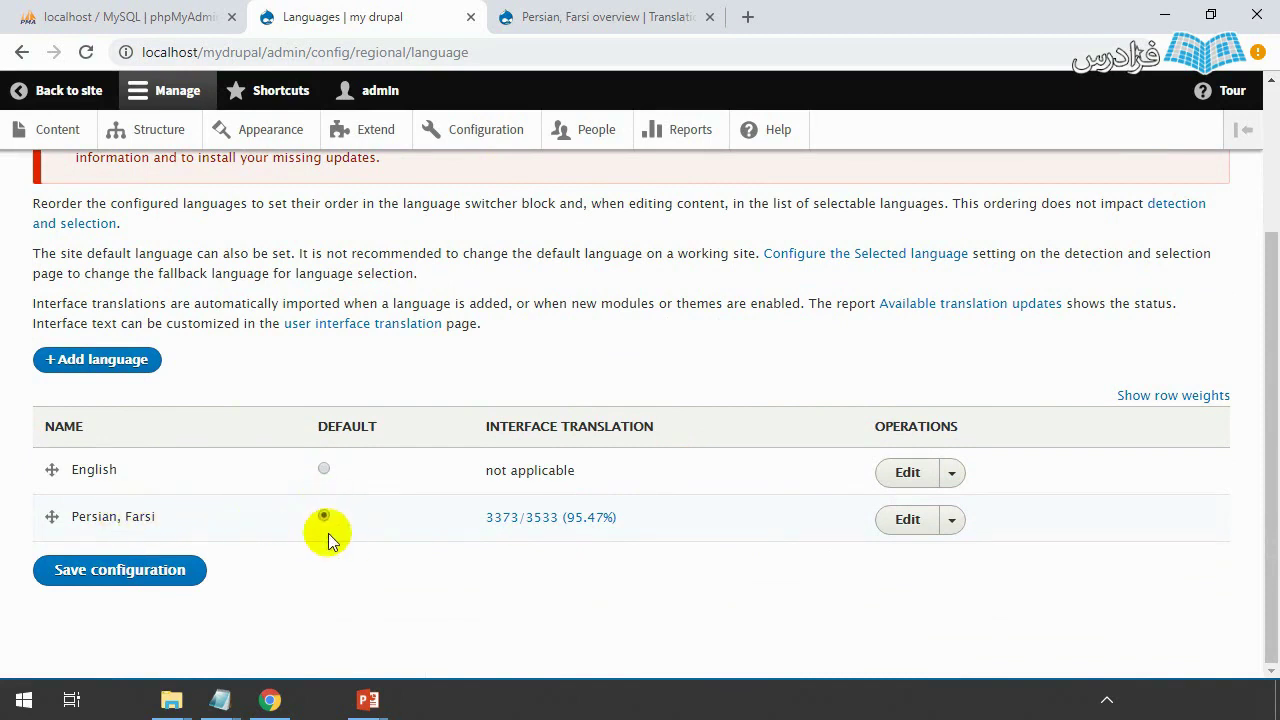
pyautogui.click(143, 576)
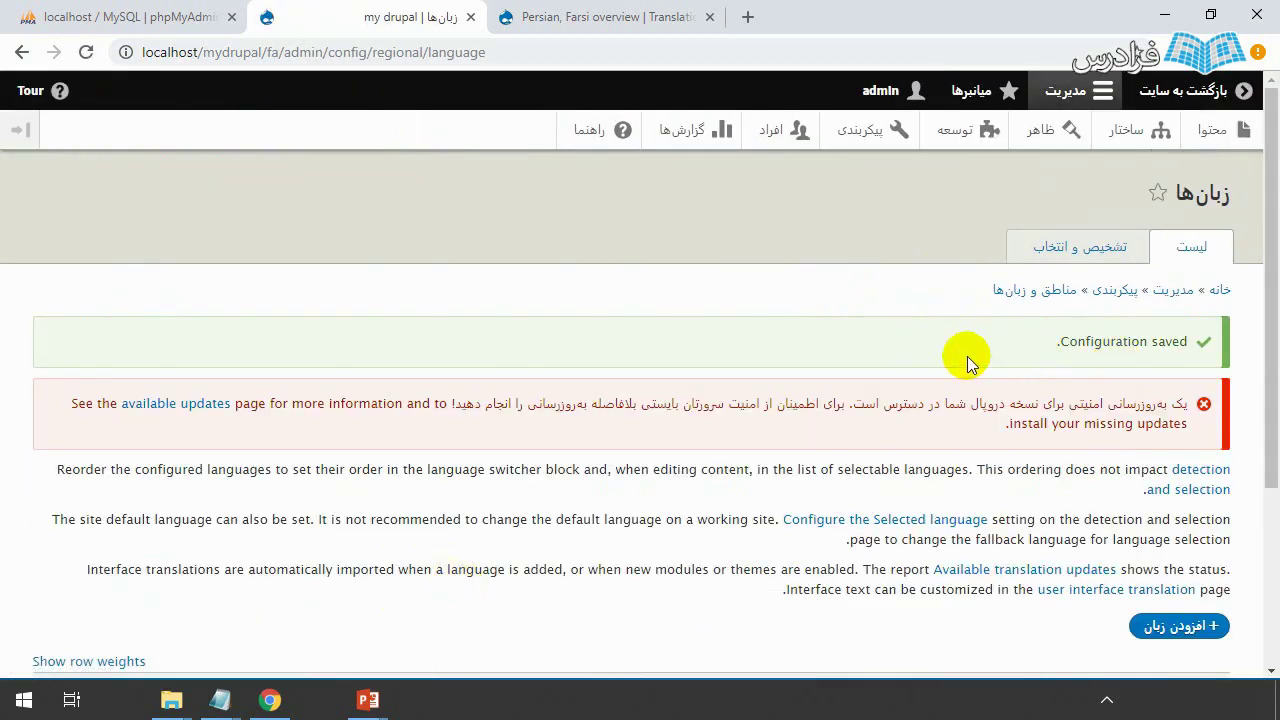
pyautogui.moveTo(1058, 342); pyautogui.dragTo(1200, 357)
pyautogui.click(1032, 350)
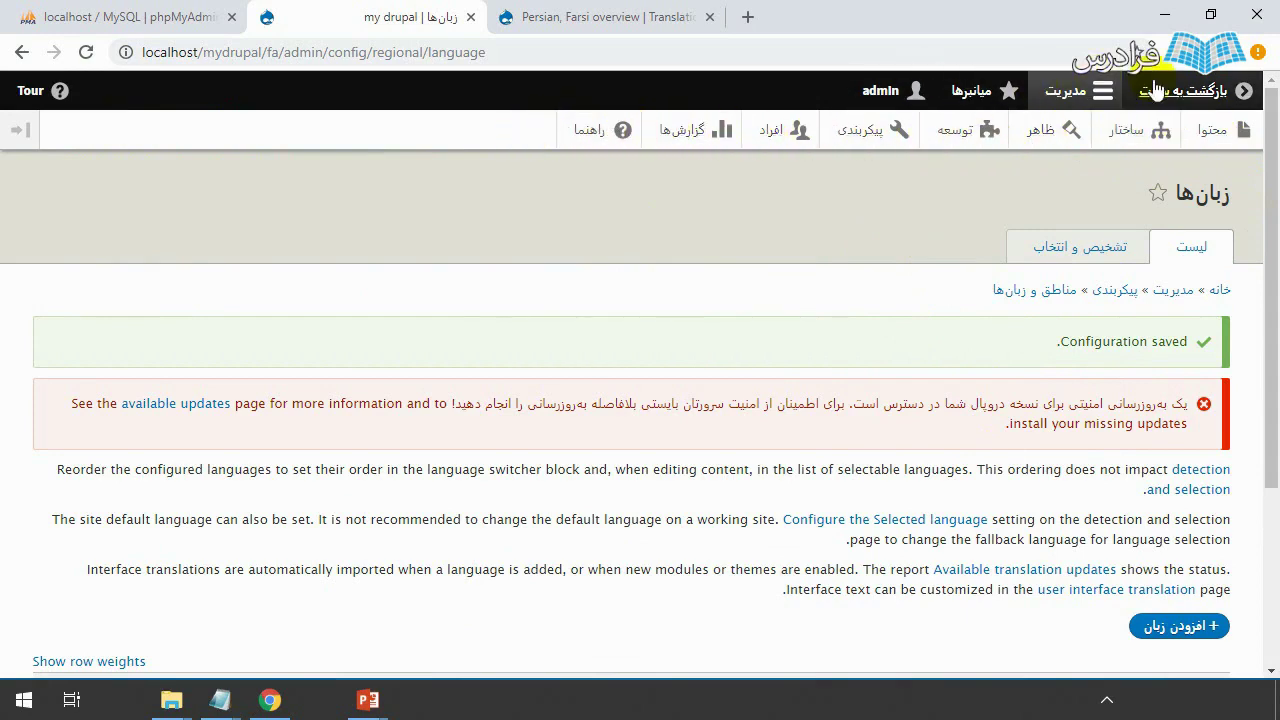
pyautogui.scroll(-3, 947, 440)
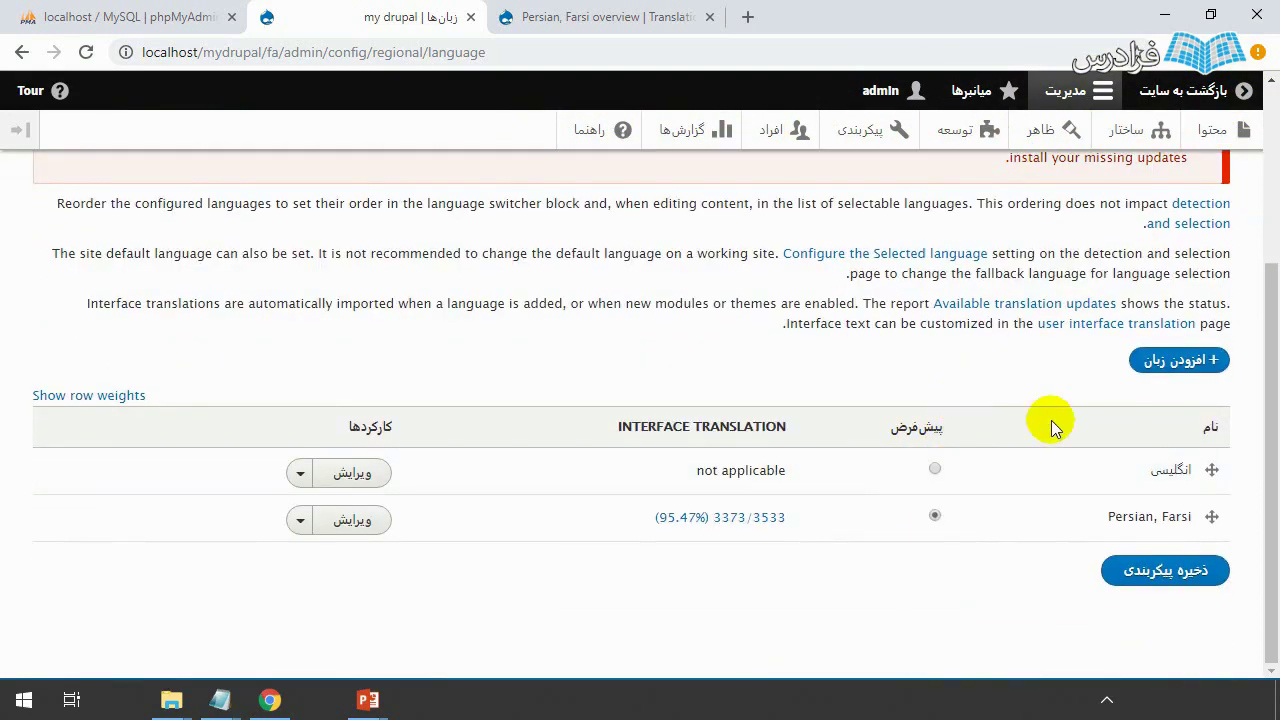